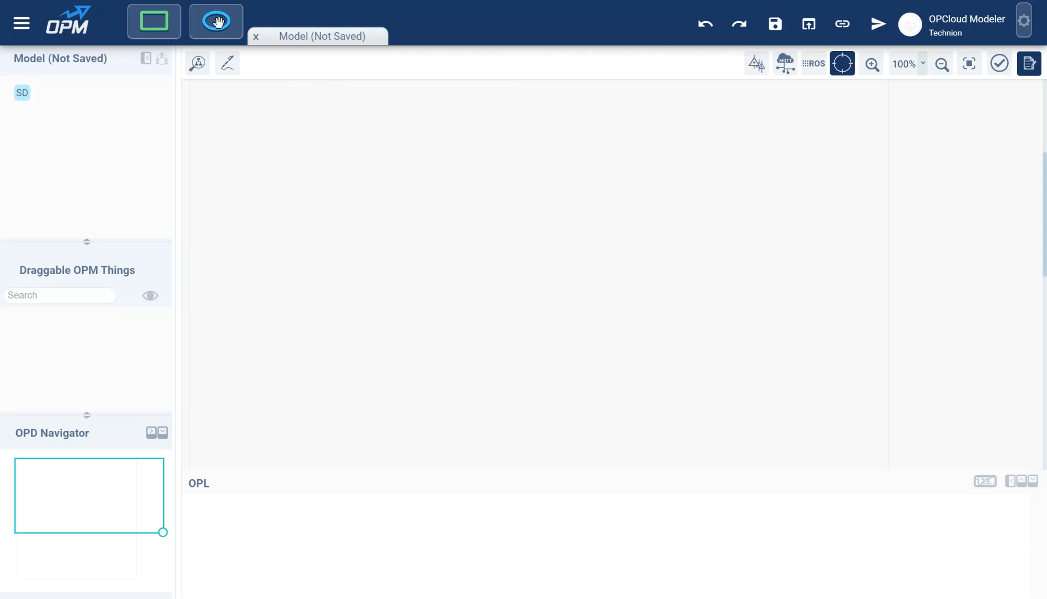
Step: Place the process A Processing and, to its left, Object 1, then drag a link between them
click(218, 22)
click(513, 217)
click(152, 22)
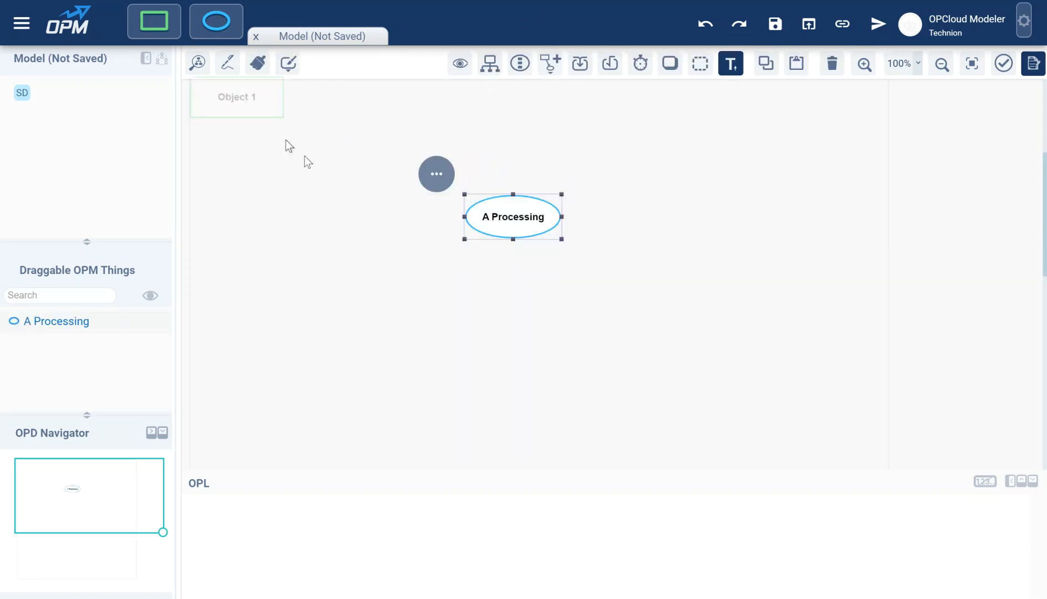
click(349, 174)
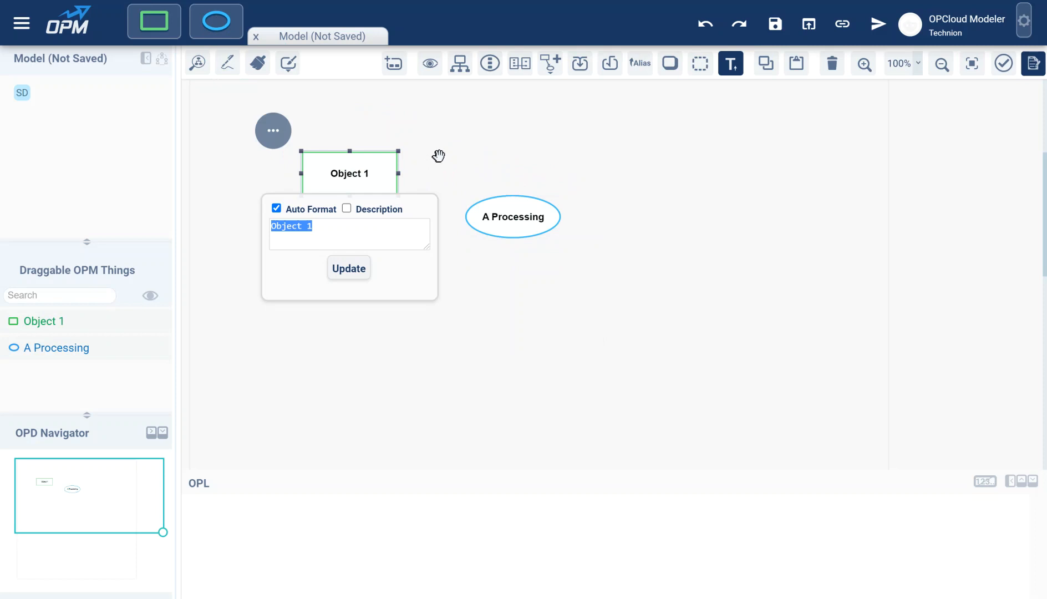
click(447, 151)
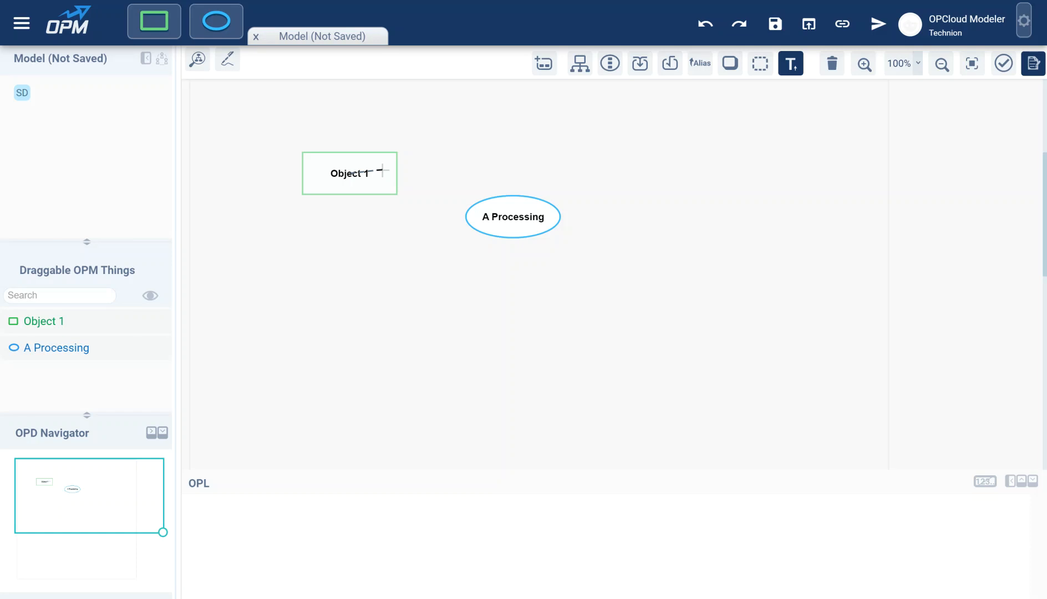
drag(382, 171, 499, 213)
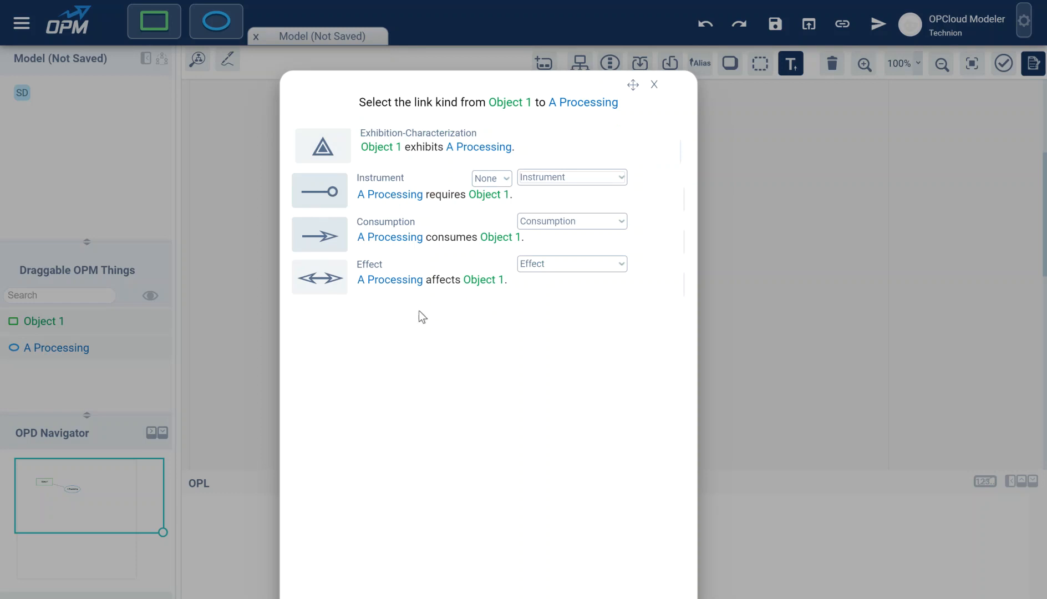
Step: Make the Object 1–A Processing link an instrument link and bring up its properties
click(383, 189)
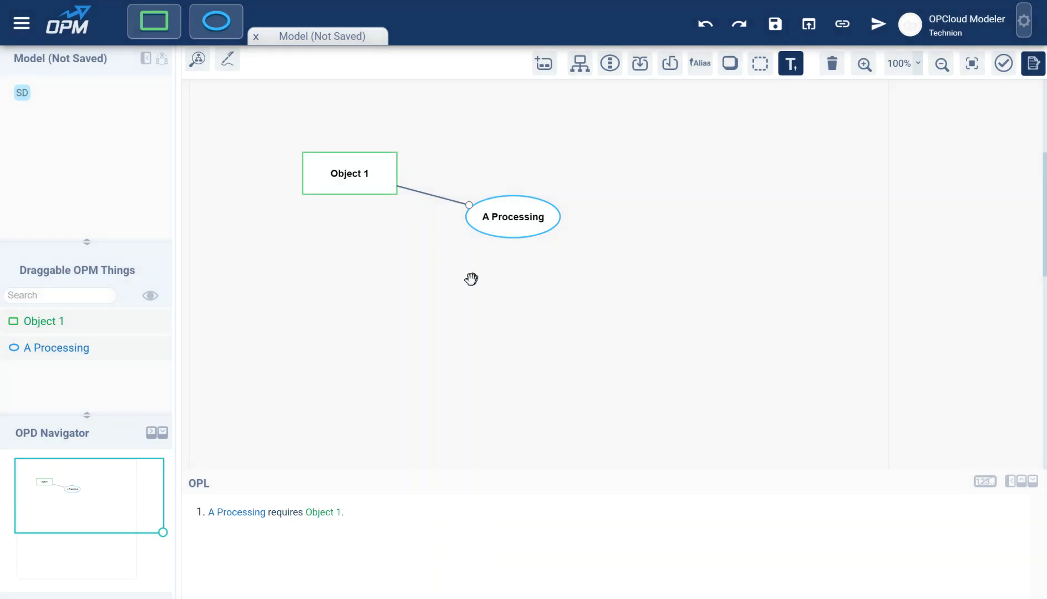
click(431, 195)
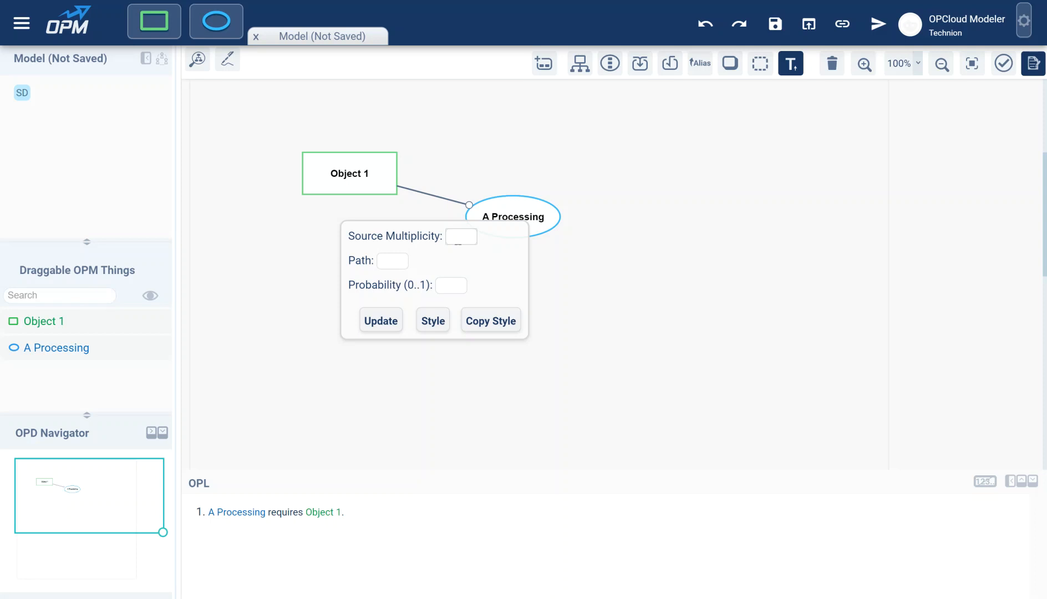
Step: Set the instrument link's source multiplicity to 2 so A Processing requires 2 Object 1s
text(2)
click(373, 322)
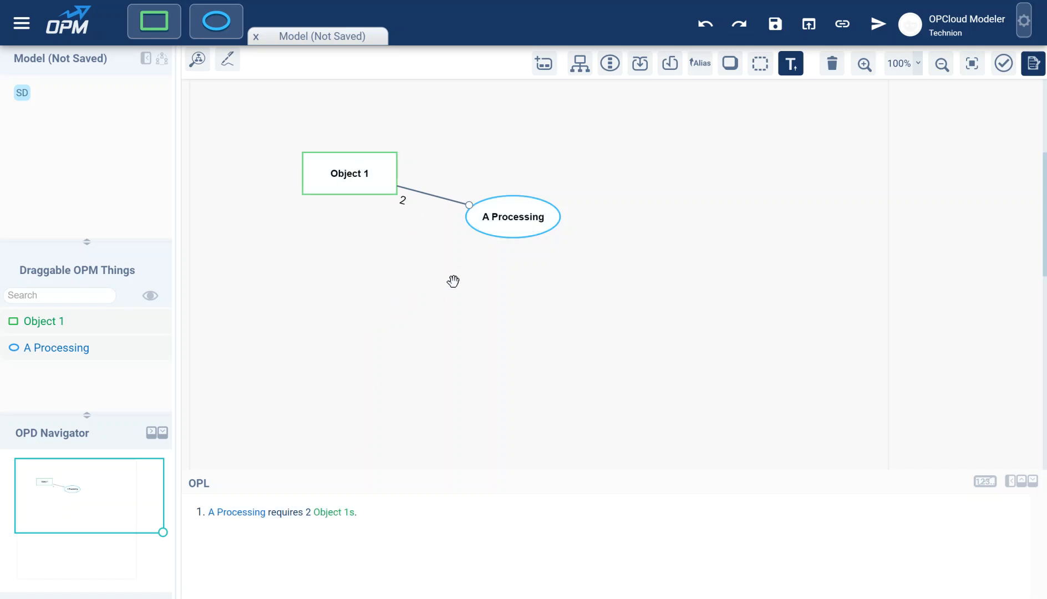
Step: Rename the process A Processing to Driving
click(501, 216)
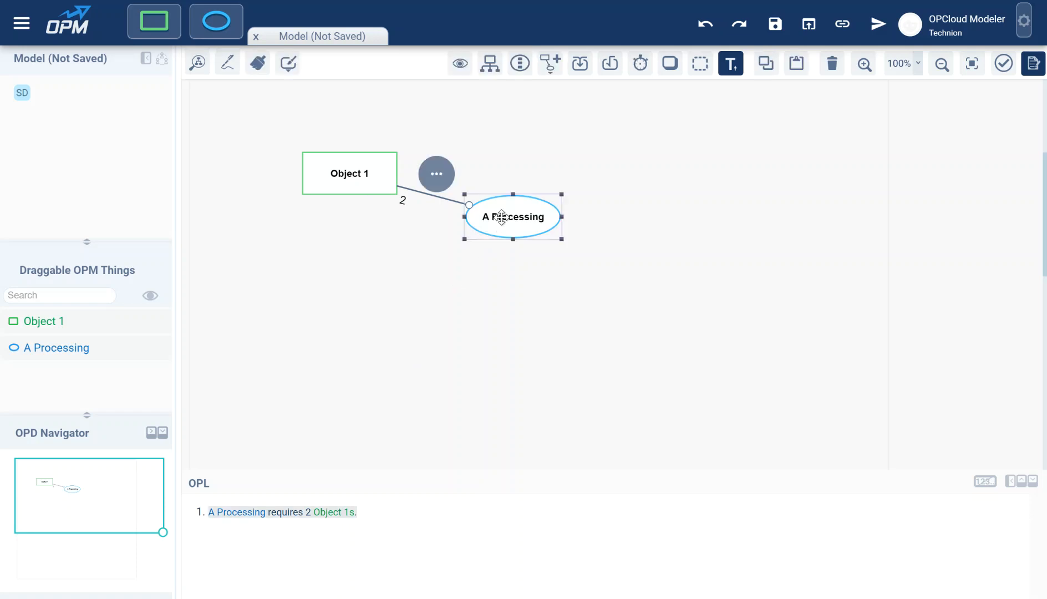
double_click(501, 217)
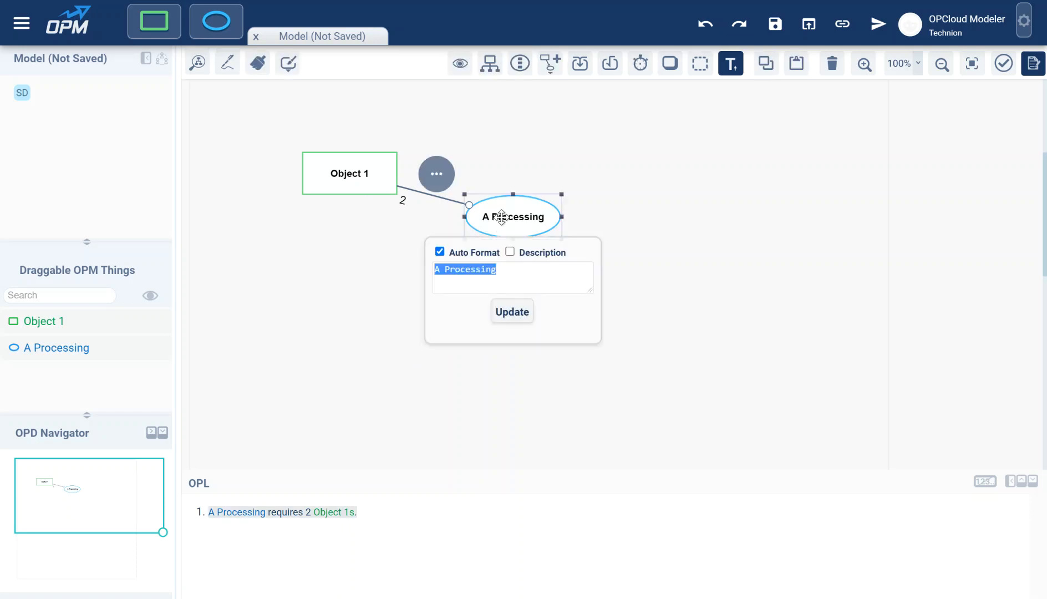
text(רן)
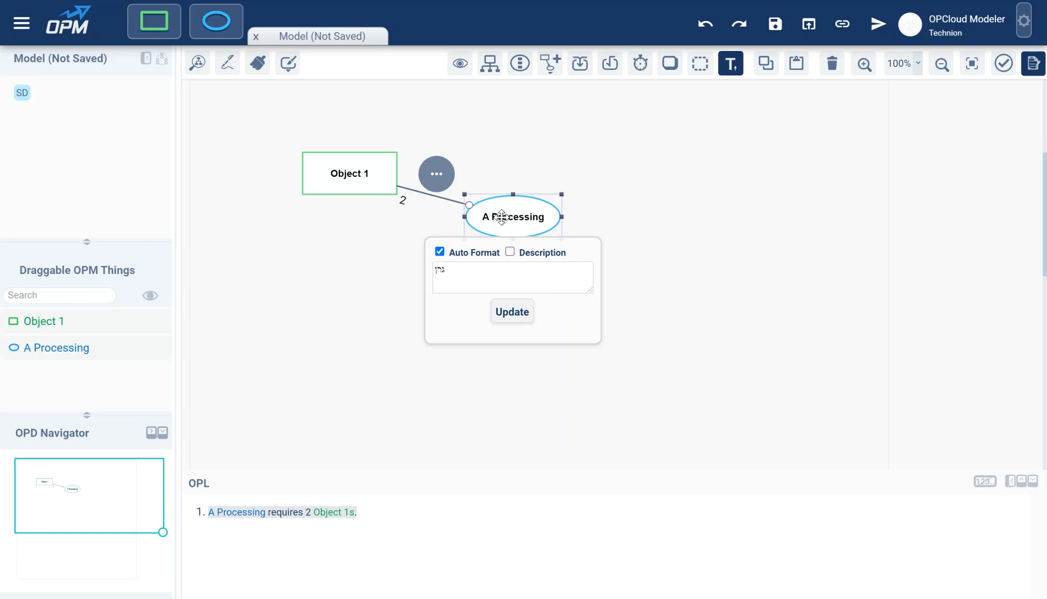
text(הןמע)
key(BackSpace)
key(BackSpace)
key(BackSpace)
key(BackSpace)
key(BackSpace)
key(BackSpace)
key(BackSpace)
text(Drining)
key(BackSpace)
key(BackSpace)
key(BackSpace)
key(BackSpace)
text(ving)
key(Return)
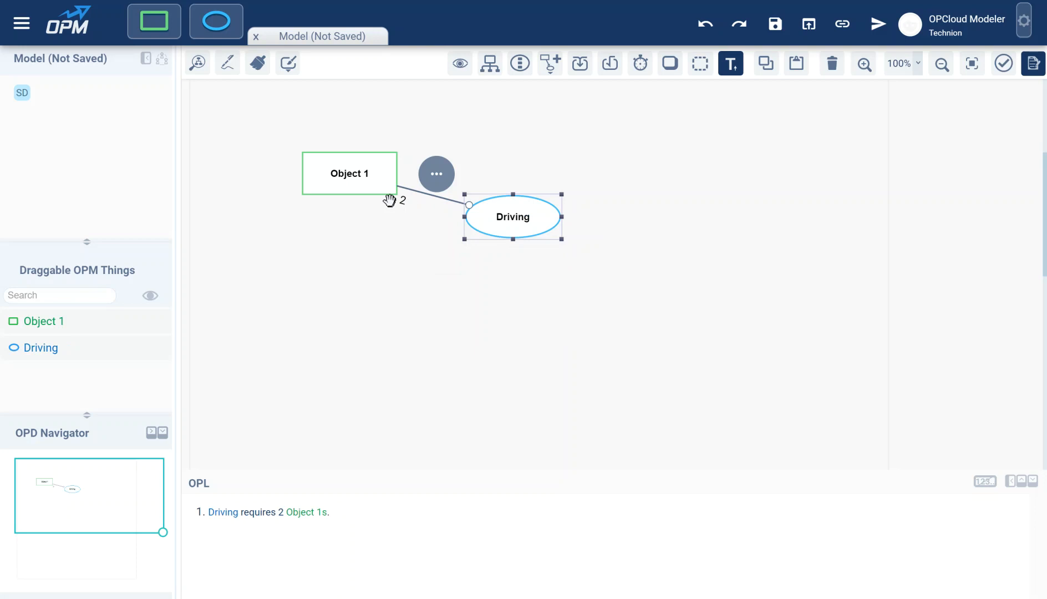
Step: Rename Object 1 to Driver and add a new object below it
double_click(356, 173)
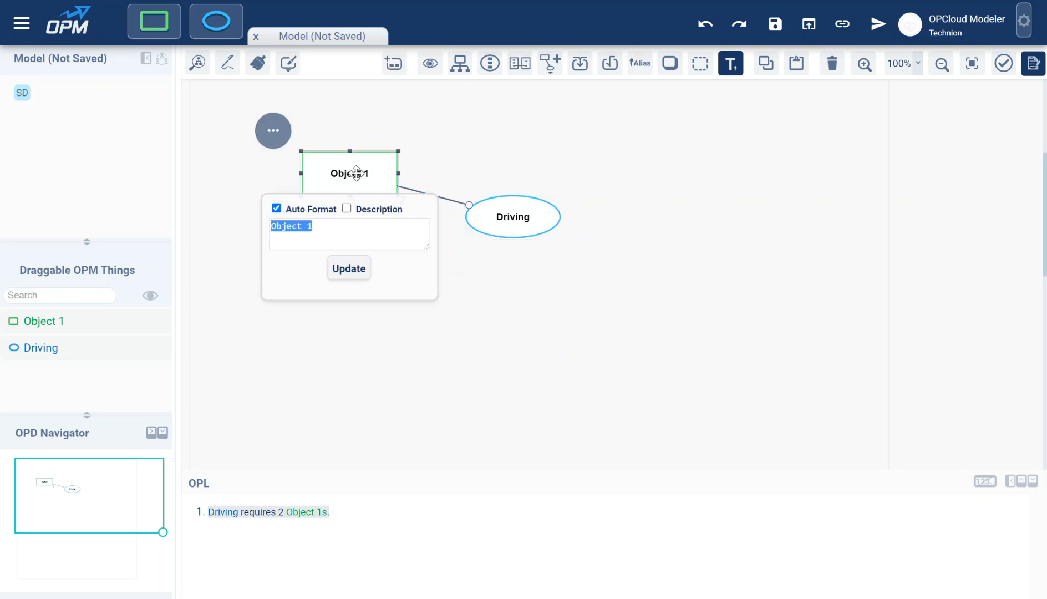
text(Driver)
key(Return)
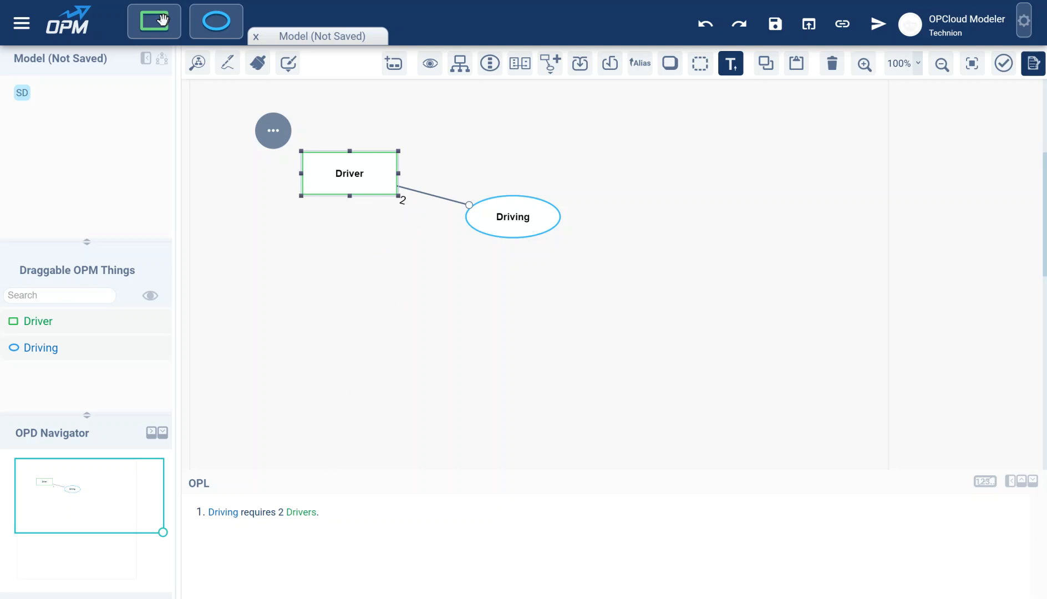
drag(158, 22, 353, 278)
Step: Name the new object Car and make both Car and Driver physical
text(Car)
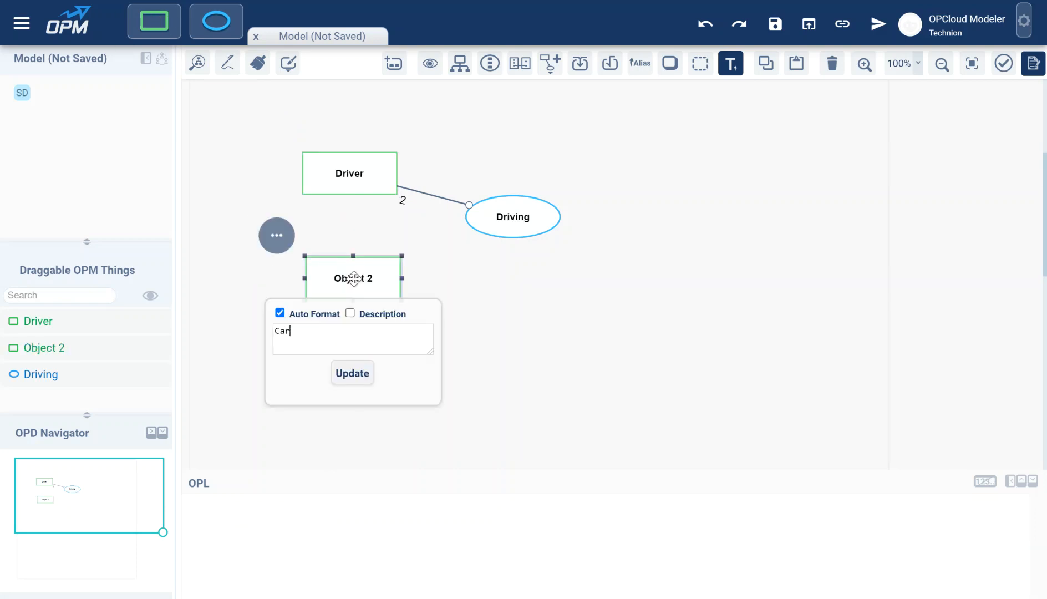
key(Return)
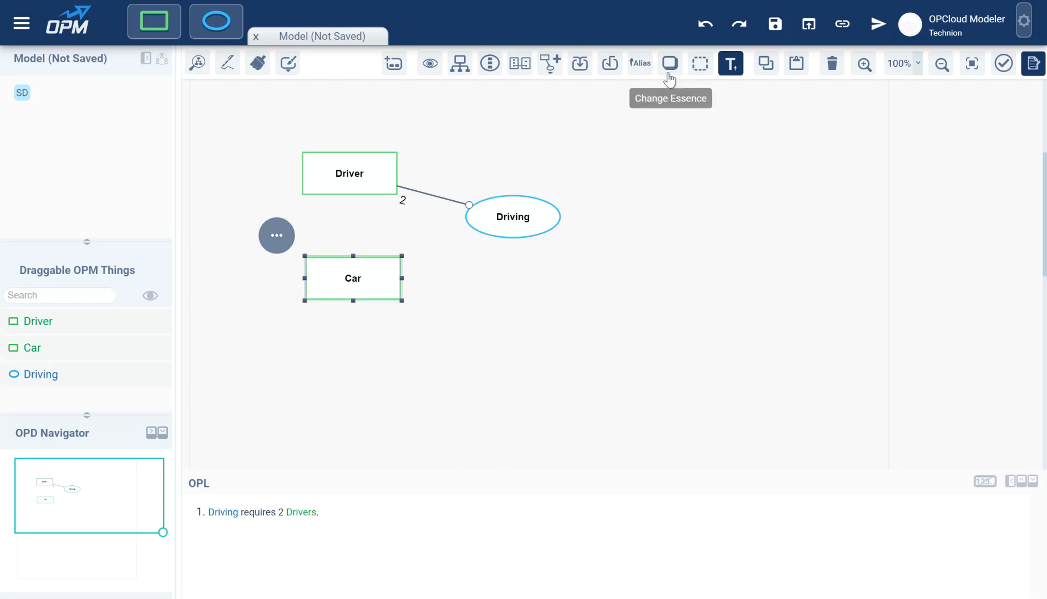
click(668, 67)
click(348, 171)
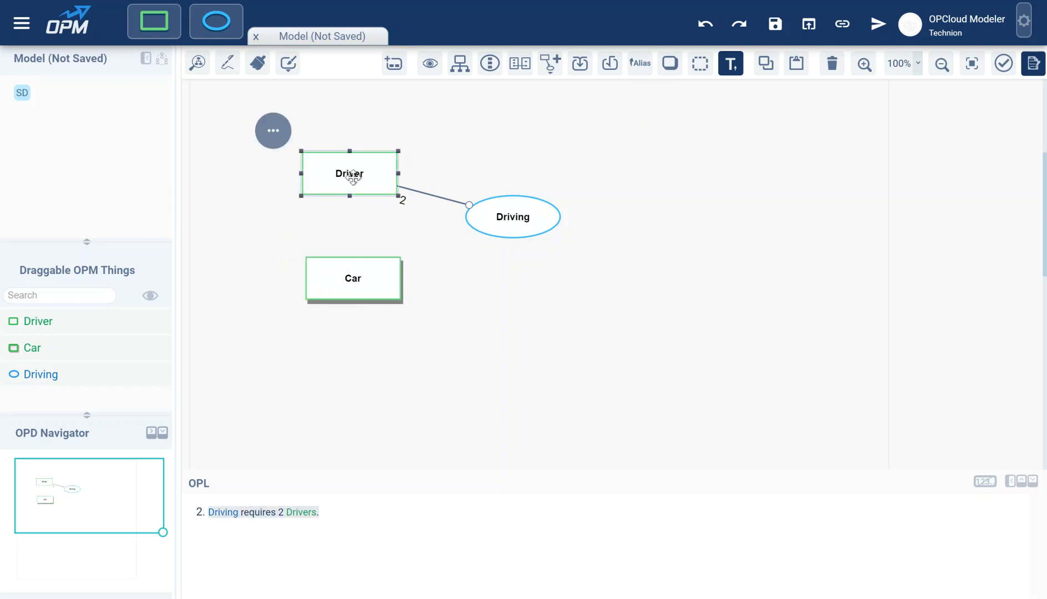
click(669, 65)
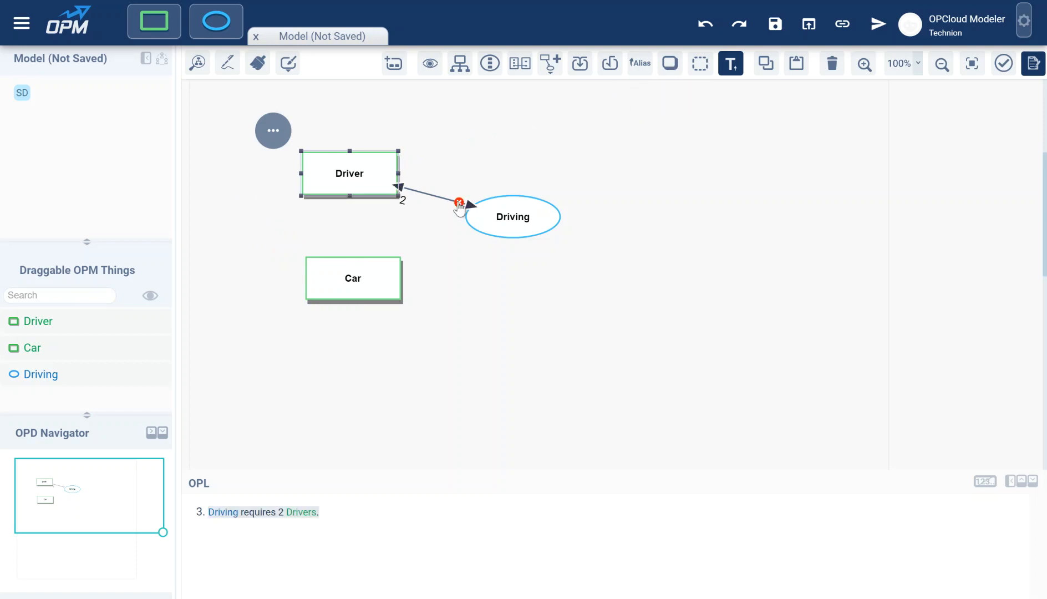
Step: Replace the old link with a Driver–Driving agent link and a Car–Driving instrument link
click(460, 203)
drag(388, 185, 489, 216)
click(331, 194)
drag(388, 269, 465, 235)
click(323, 233)
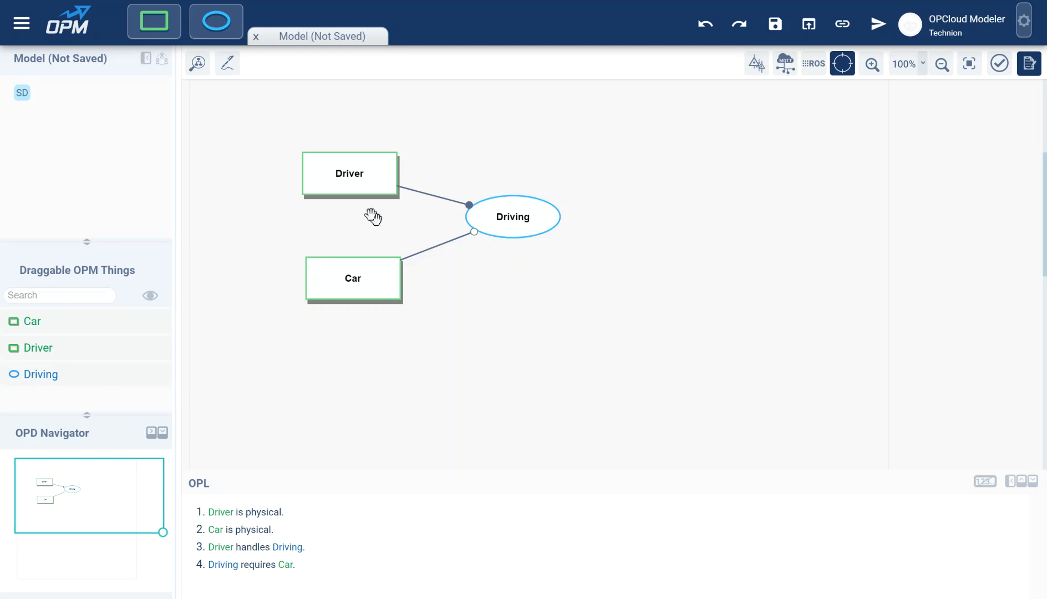
drag(360, 174, 354, 148)
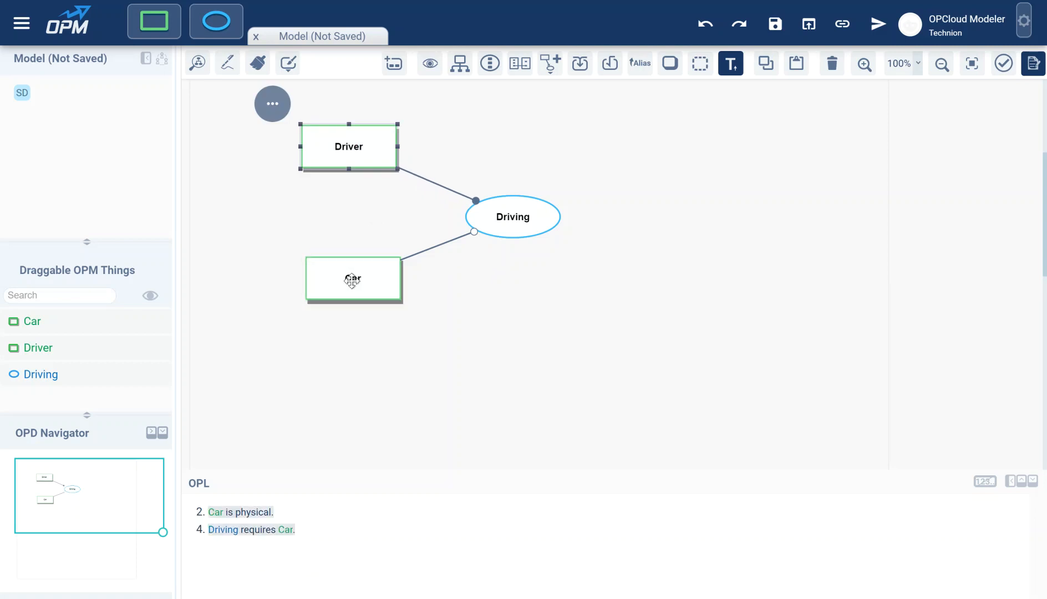
Step: Move Car up closer to Driving and add a new object below Car
drag(352, 280, 351, 244)
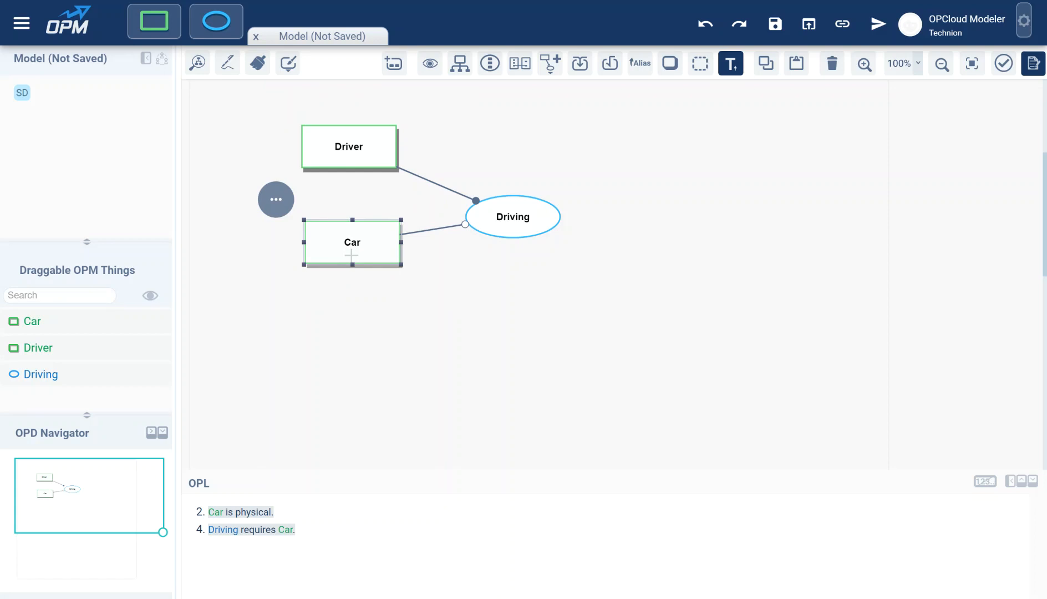
drag(148, 21, 363, 324)
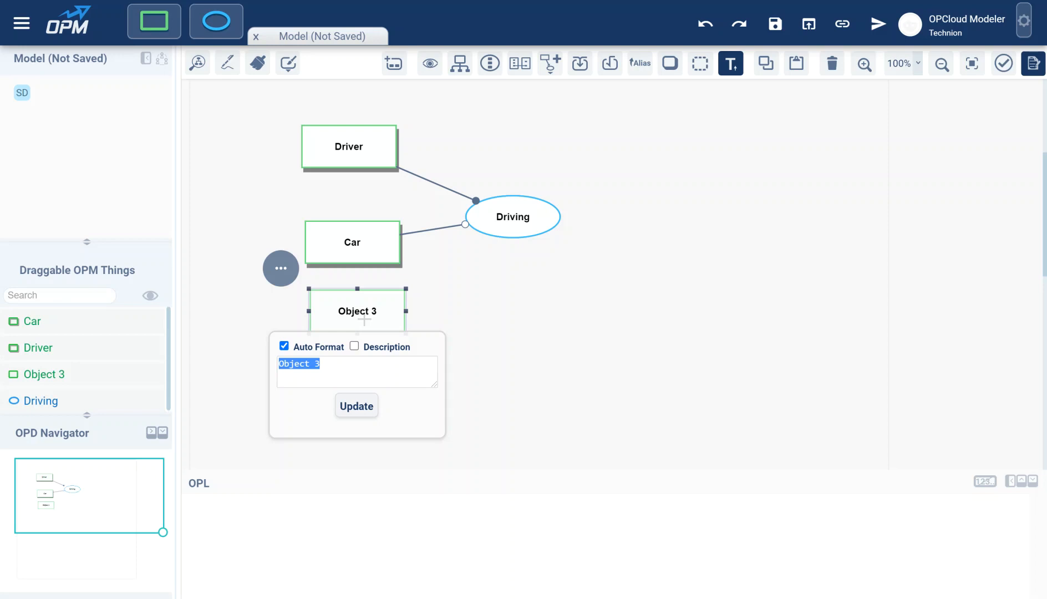
Step: Name the new object Porsche, fixing the misspelling 'Porsch' via spelling suggestion
text(Porsch)
click(293, 363)
double_click(293, 363)
right_click(343, 366)
click(346, 370)
click(360, 415)
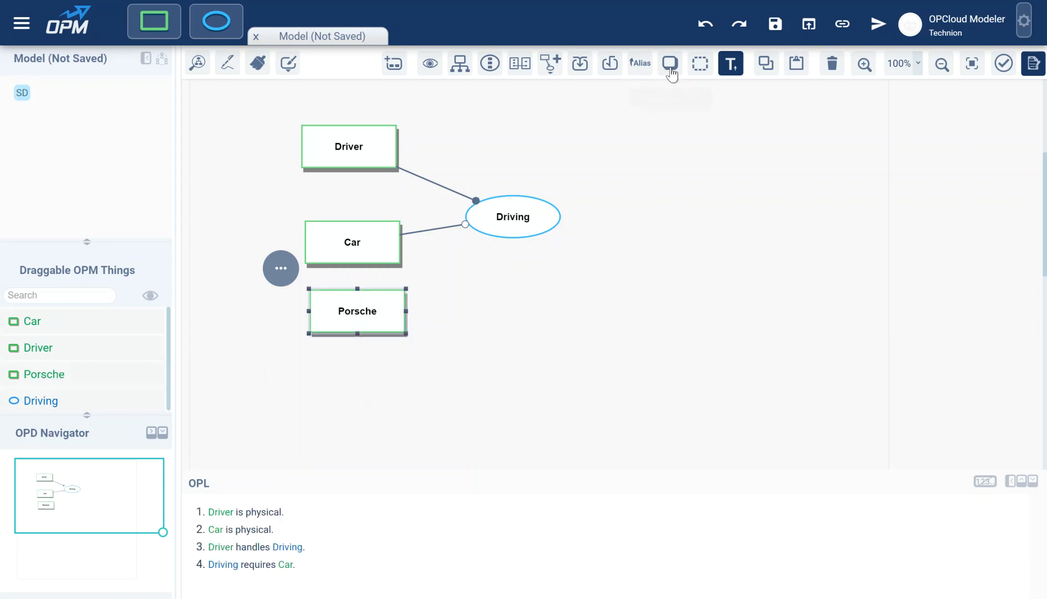
Step: Add another object below Porsche named SUV
drag(164, 23, 358, 389)
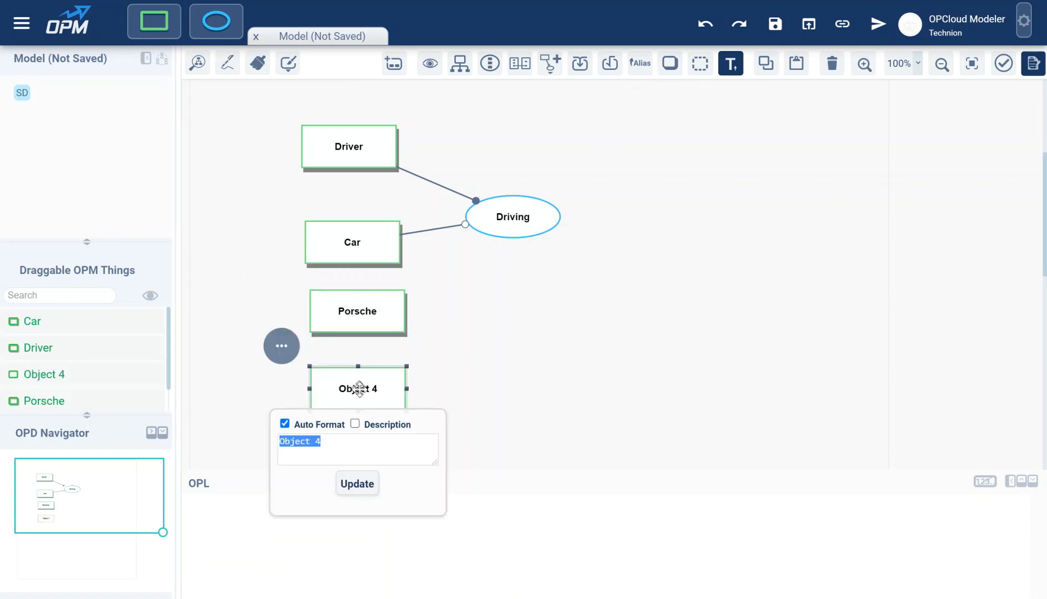
click(284, 424)
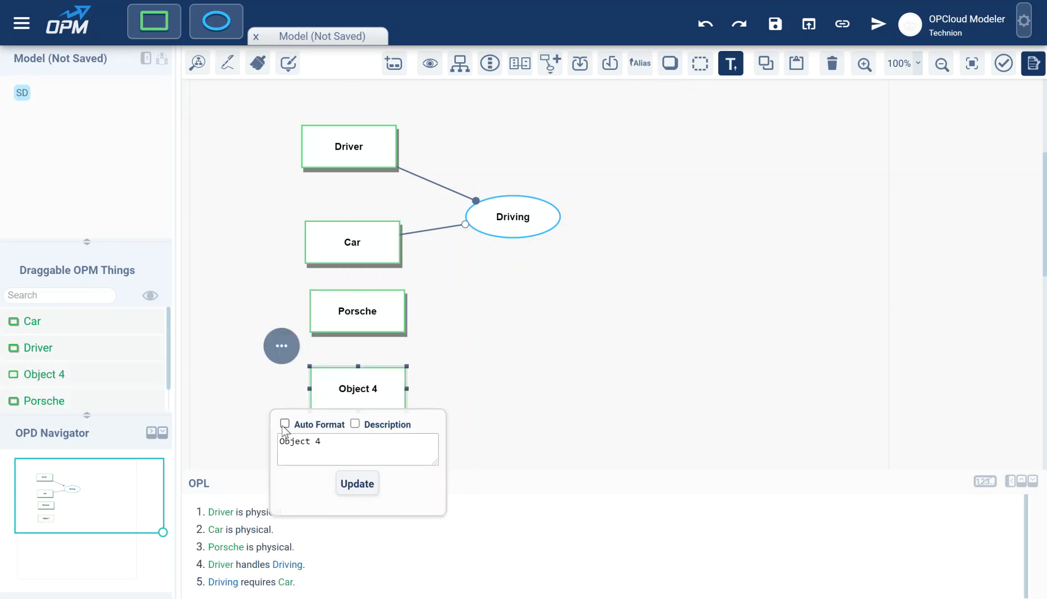
key(ctrl+a)
text(sUV)
click(356, 484)
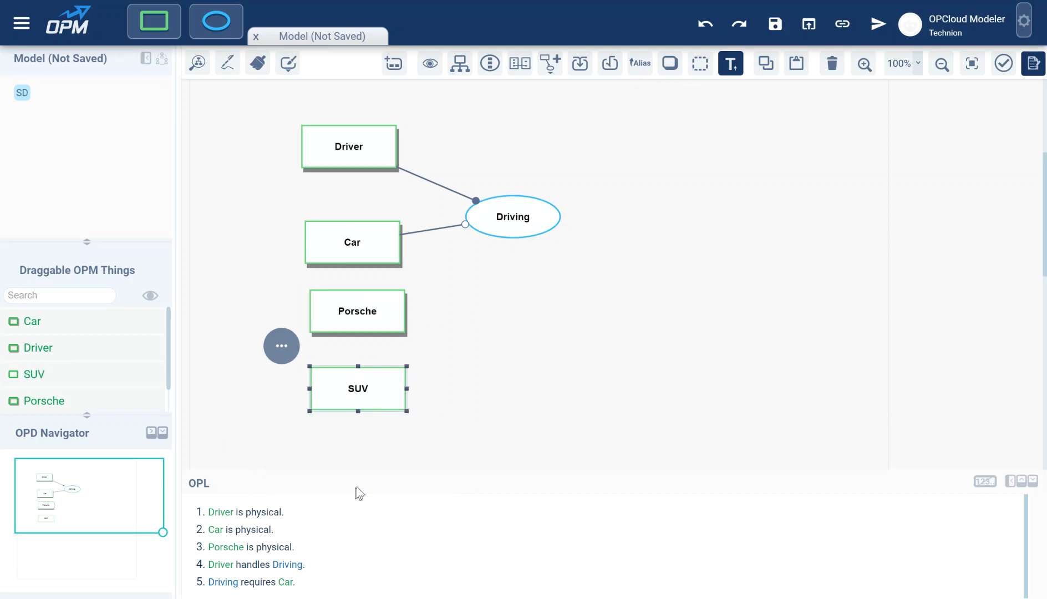
Step: Marquee-select Porsche and SUV together and draw a link from Car to both
click(428, 299)
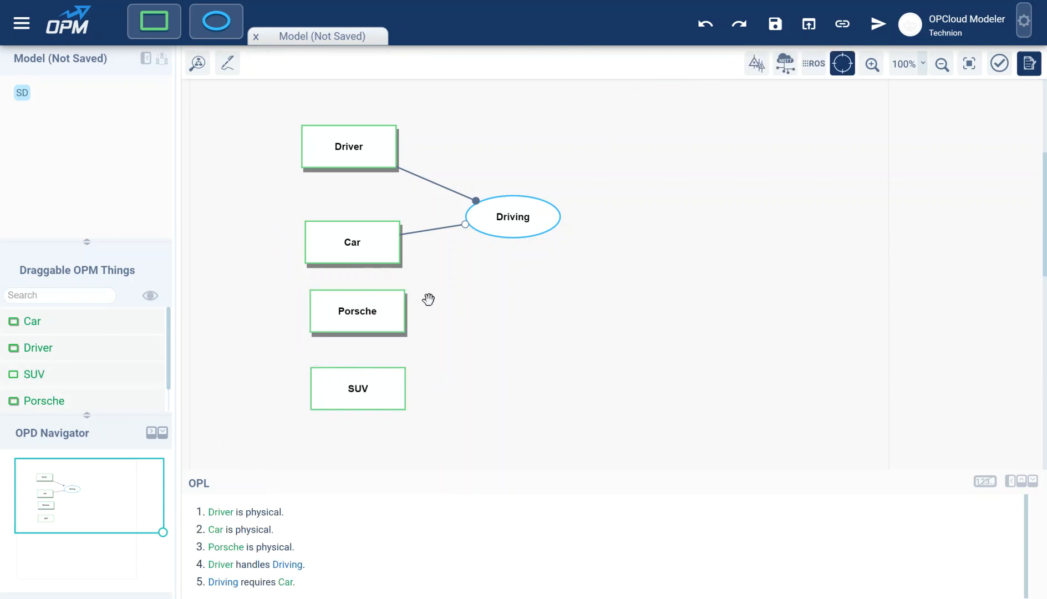
click(356, 384)
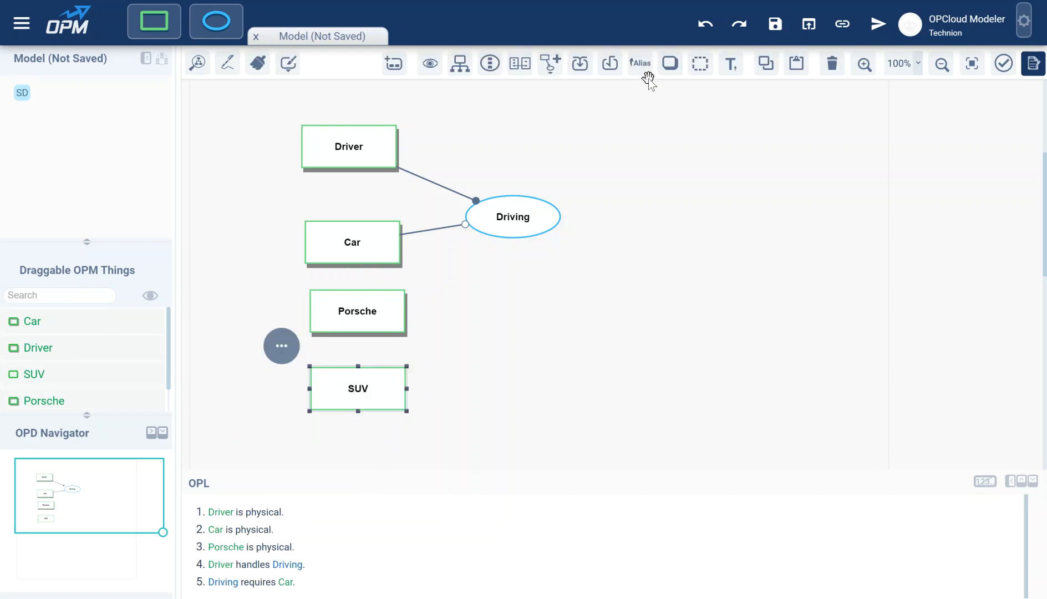
click(509, 327)
drag(437, 288, 296, 424)
drag(379, 254, 366, 302)
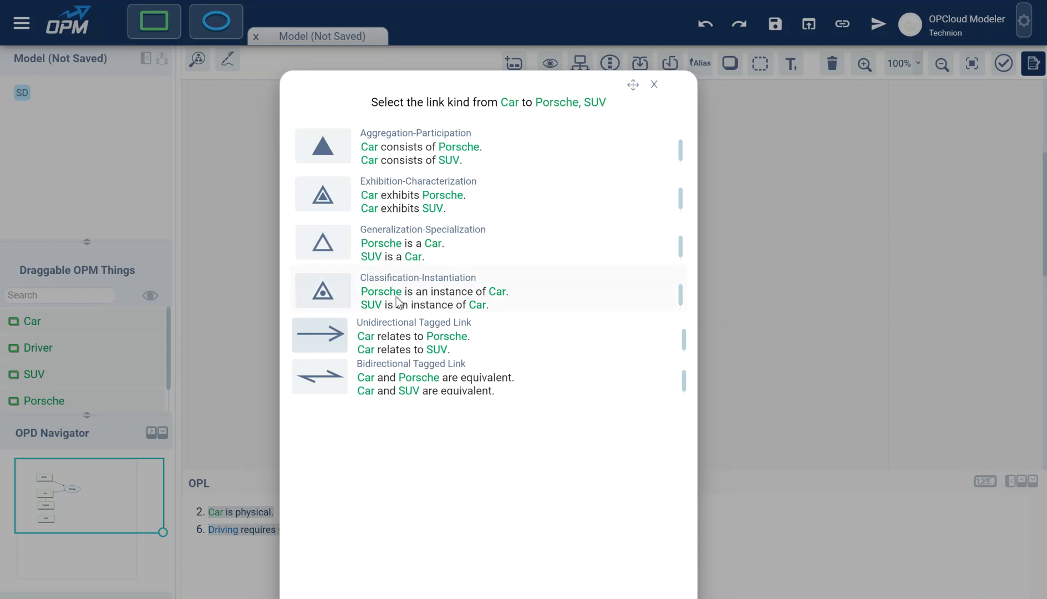
Step: Make Porsche and SUV specializations of Car, placing the generalization triangle left of Car
click(391, 253)
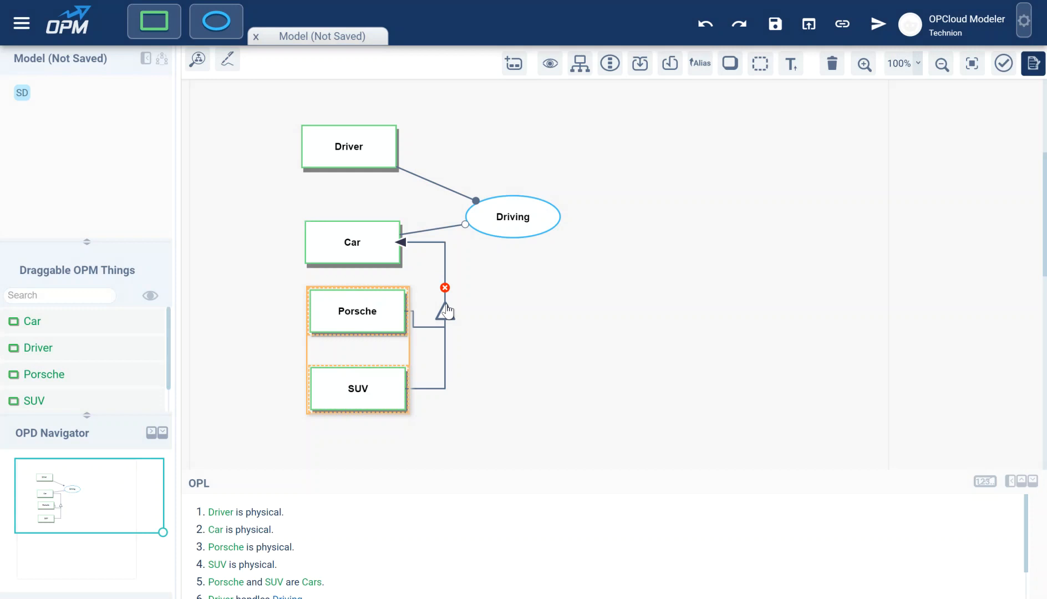
drag(443, 307, 274, 269)
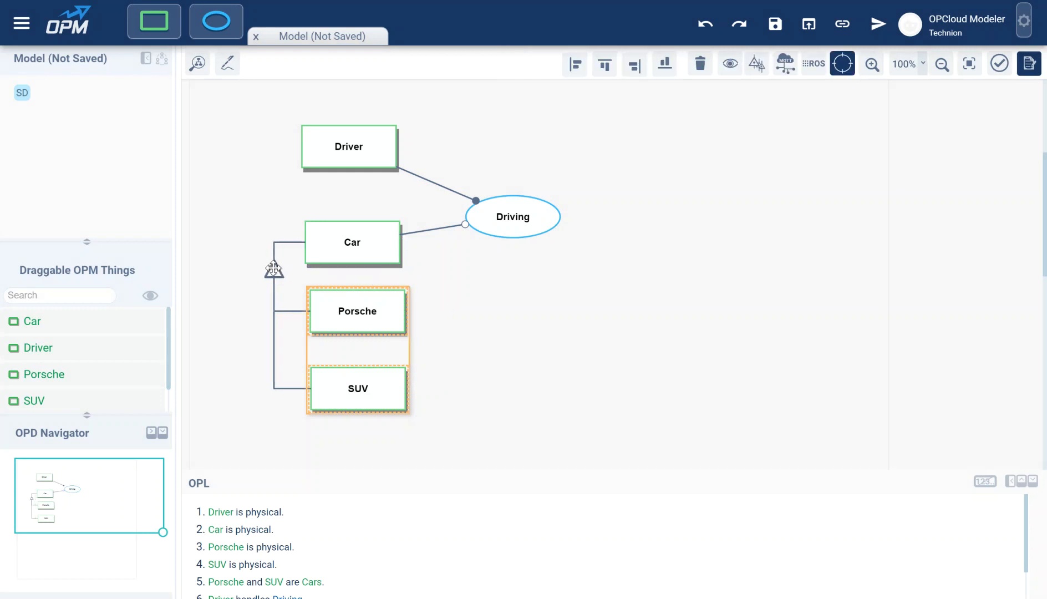
click(466, 277)
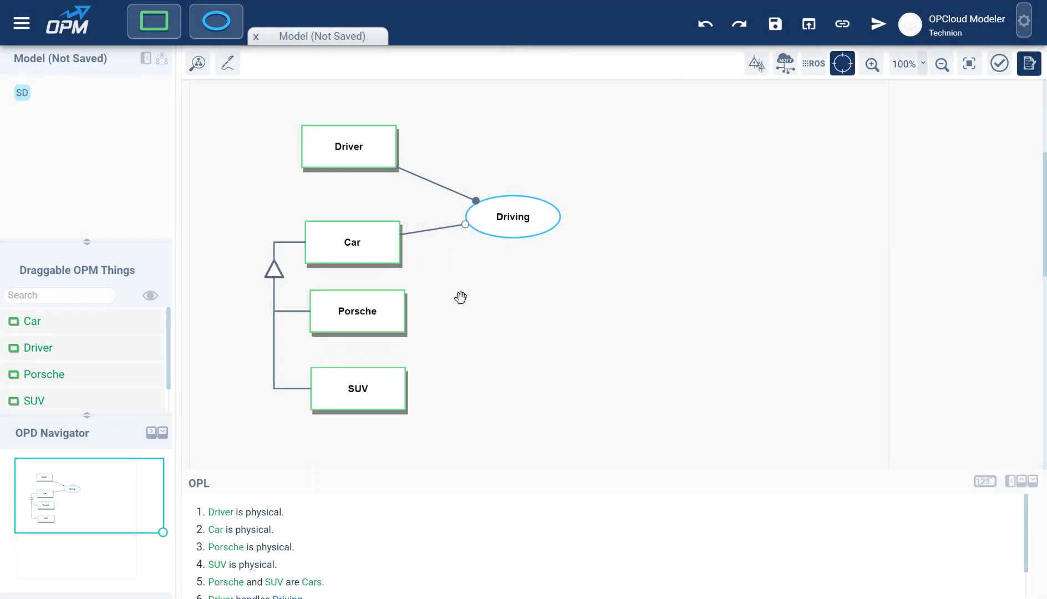
Step: Split Driving's Car requirement into Porsche and SUV links, move Driver upper right, add an object
click(424, 231)
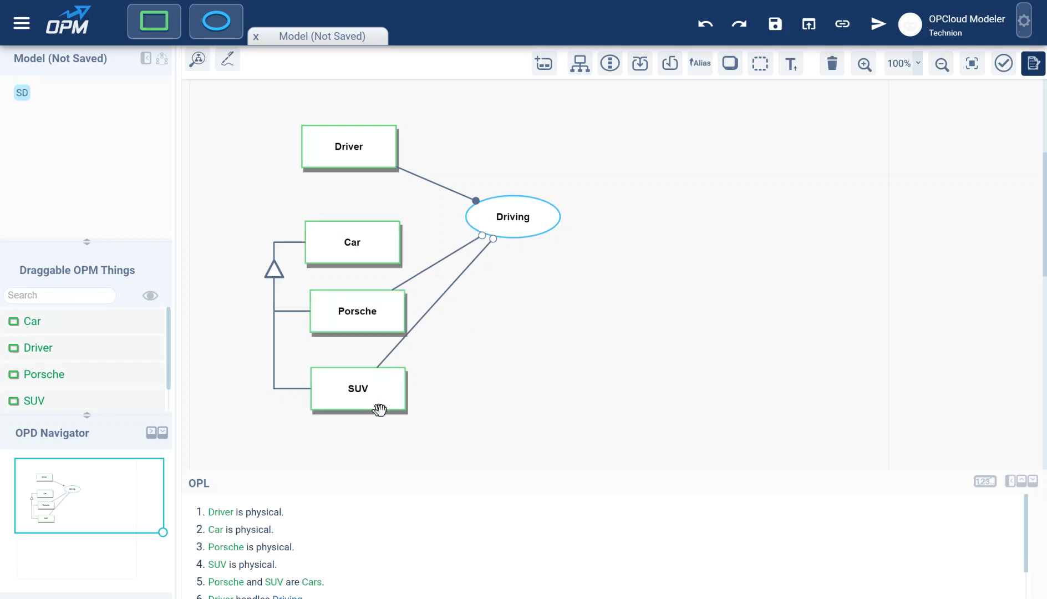
drag(640, 229, 629, 243)
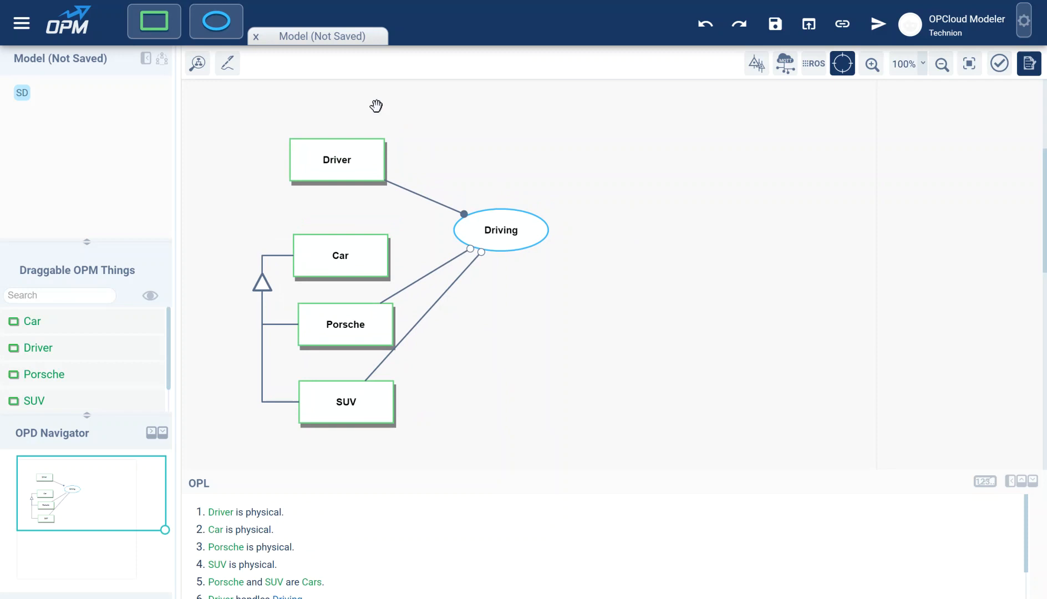
drag(344, 155, 666, 126)
drag(154, 21, 659, 269)
Step: Name the new object Location and make it an attribute exhibited by Driver
text(Location)
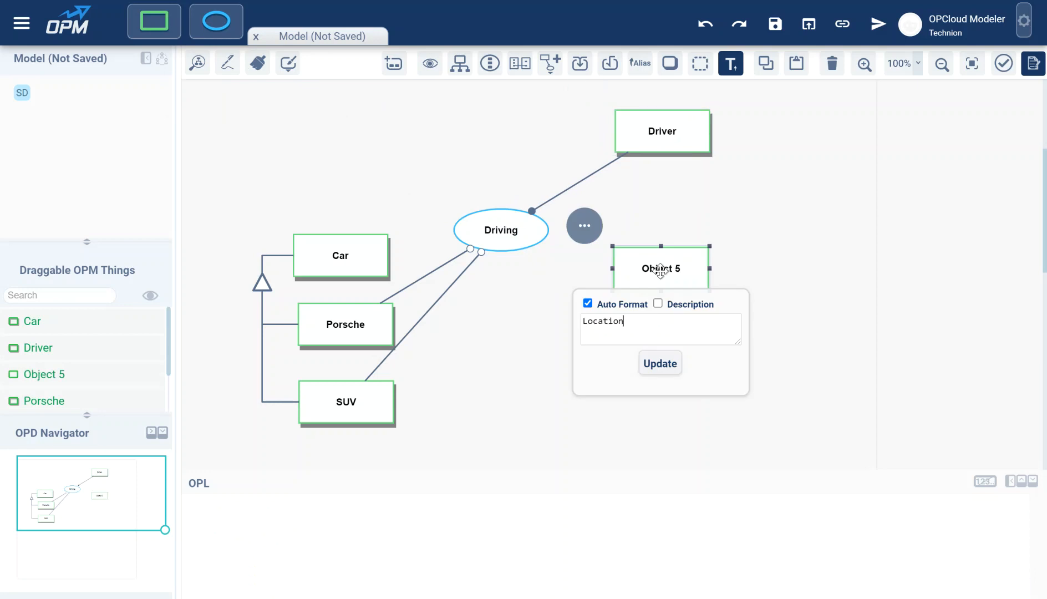
key(Return)
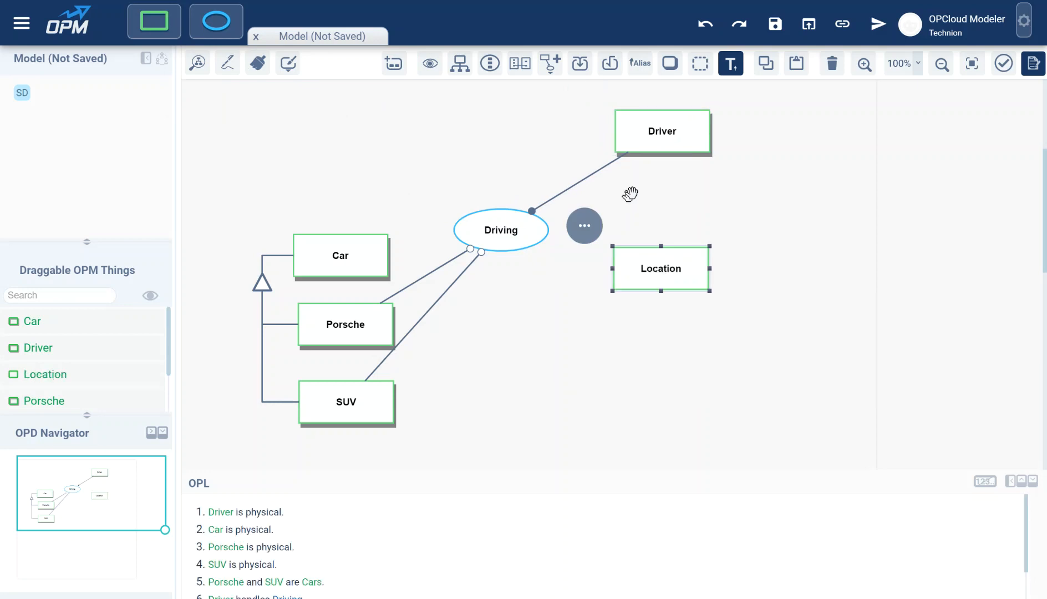
drag(684, 136, 679, 260)
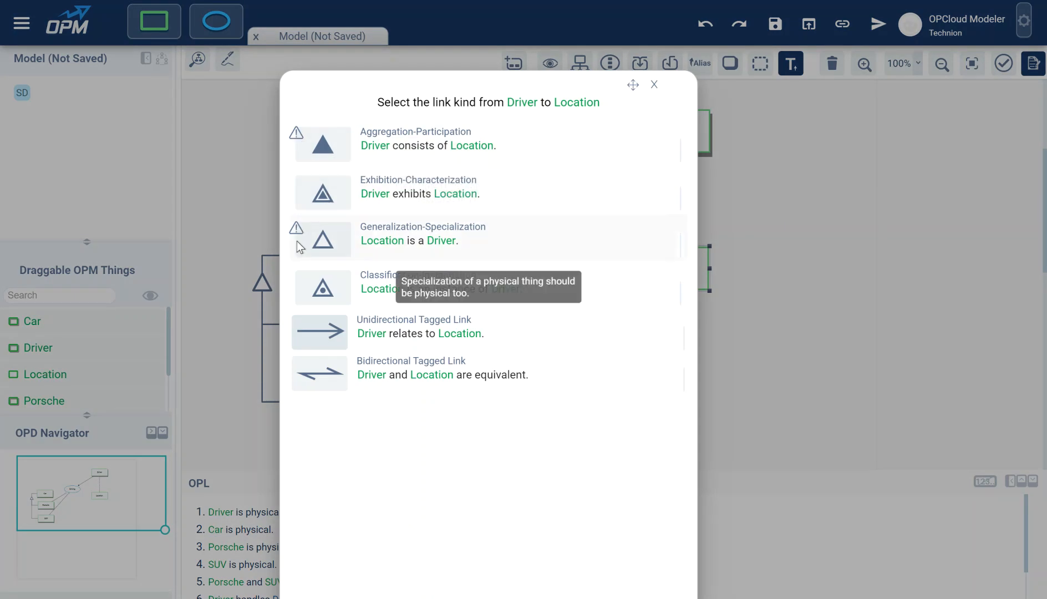
click(327, 197)
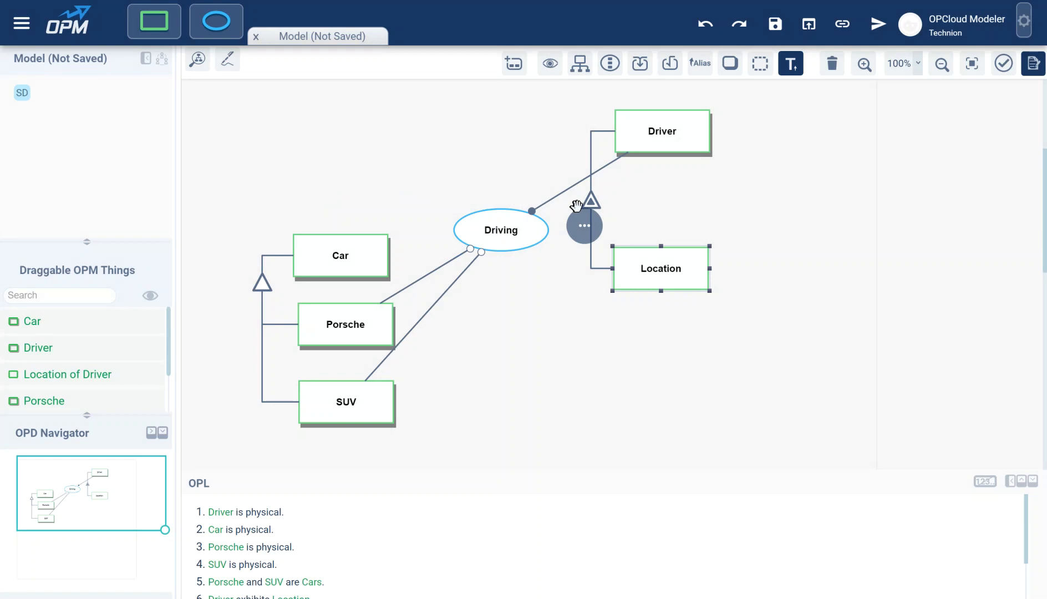
click(591, 201)
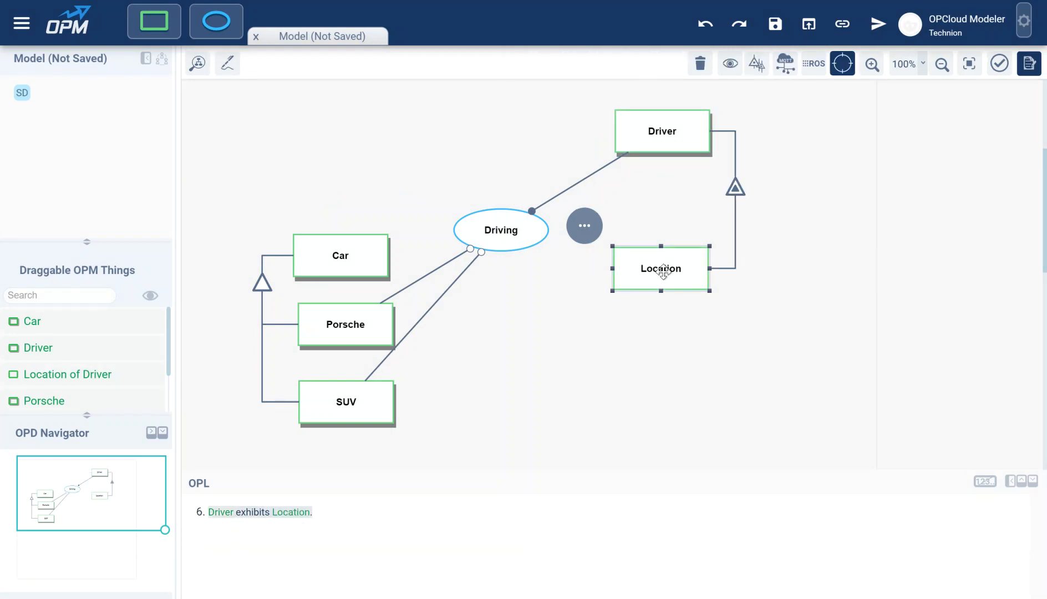
click(663, 268)
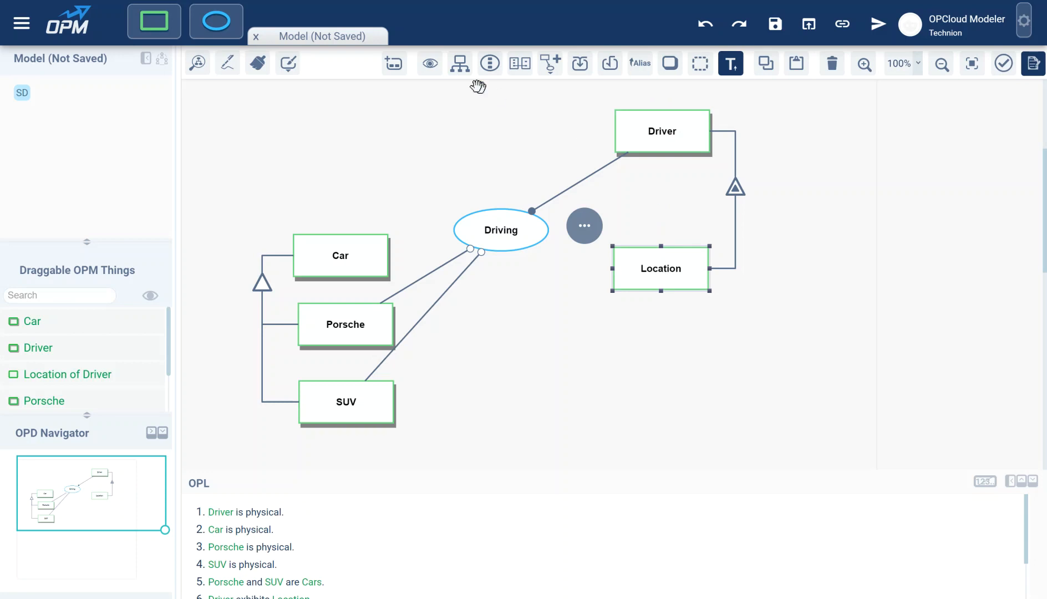
Step: Give Location the states home, work and garden
click(394, 65)
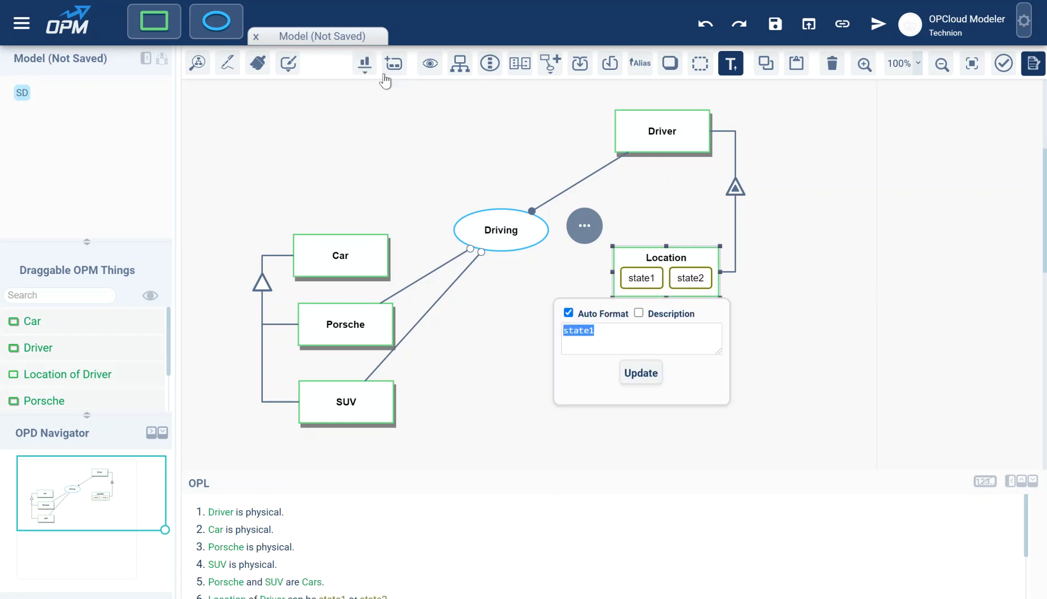
text(home)
key(Tab)
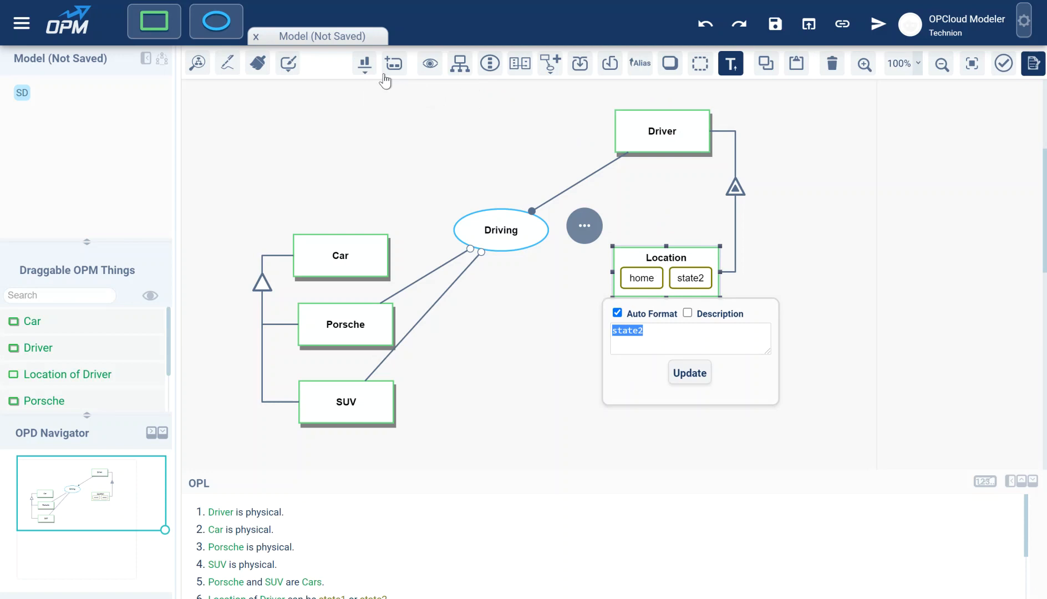
text(work)
key(Return)
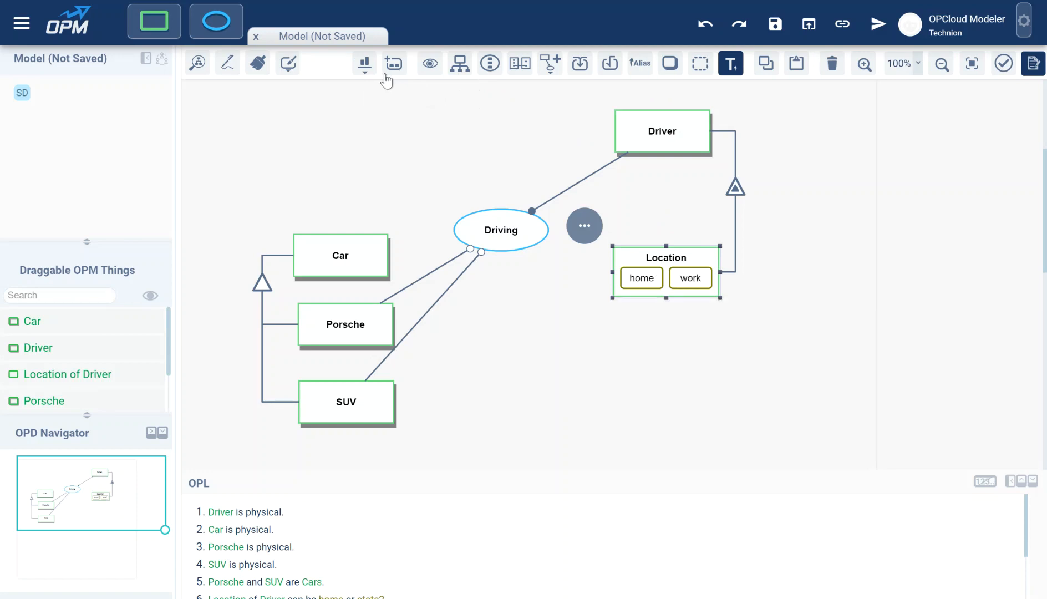
click(394, 65)
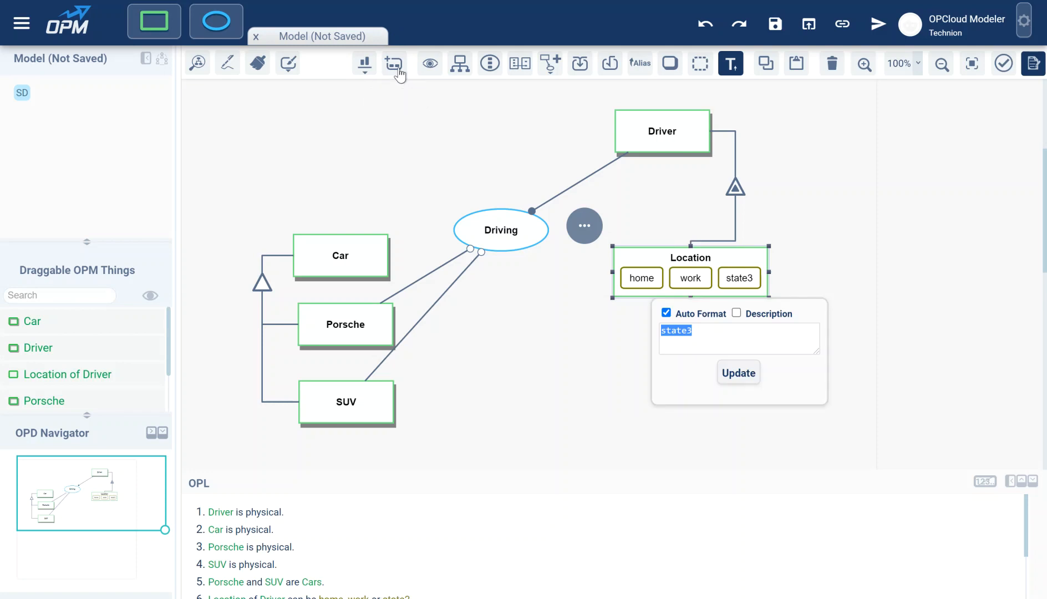
text(garden)
key(Return)
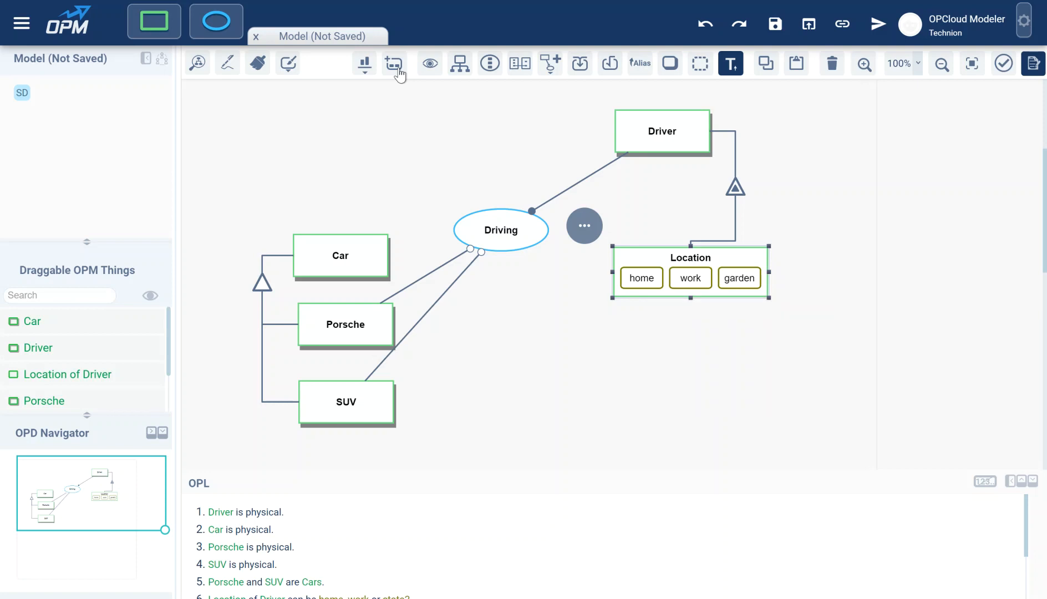
click(682, 256)
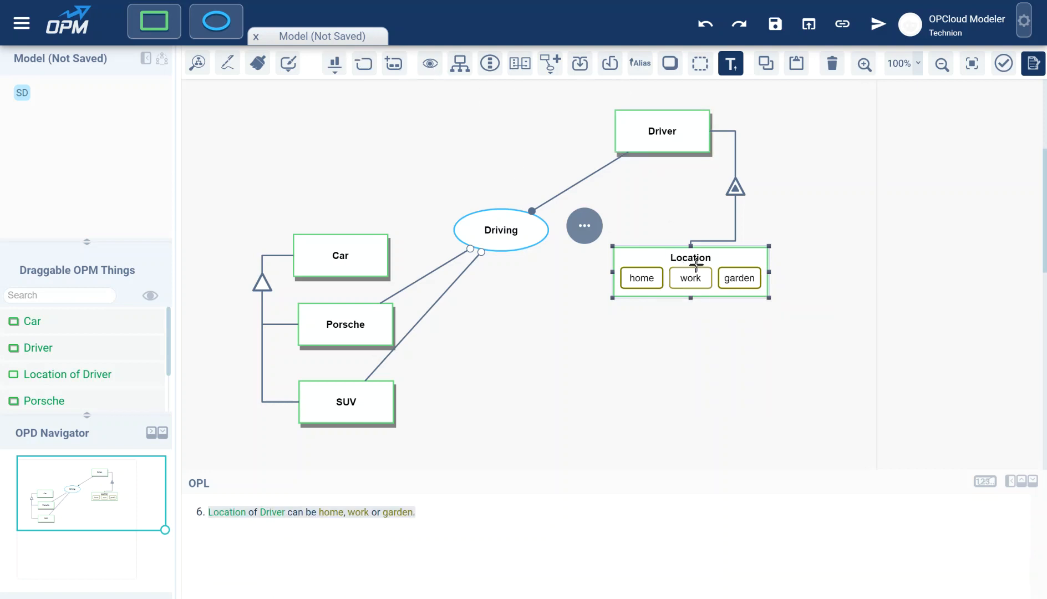
Step: Stack Location's states vertically on its left and move Location up toward Driving
click(335, 64)
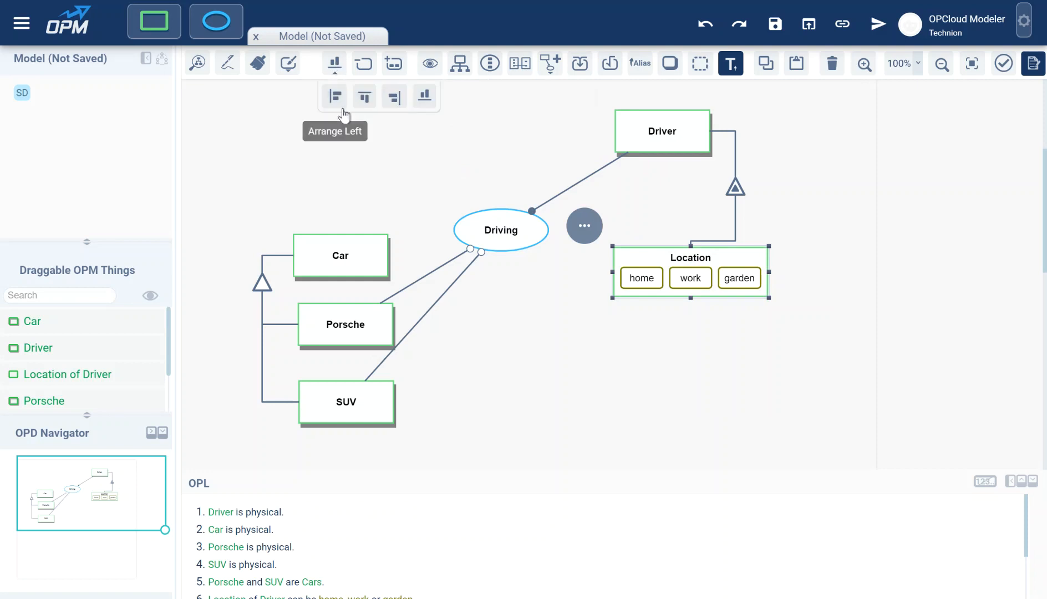
click(338, 100)
drag(718, 292, 702, 258)
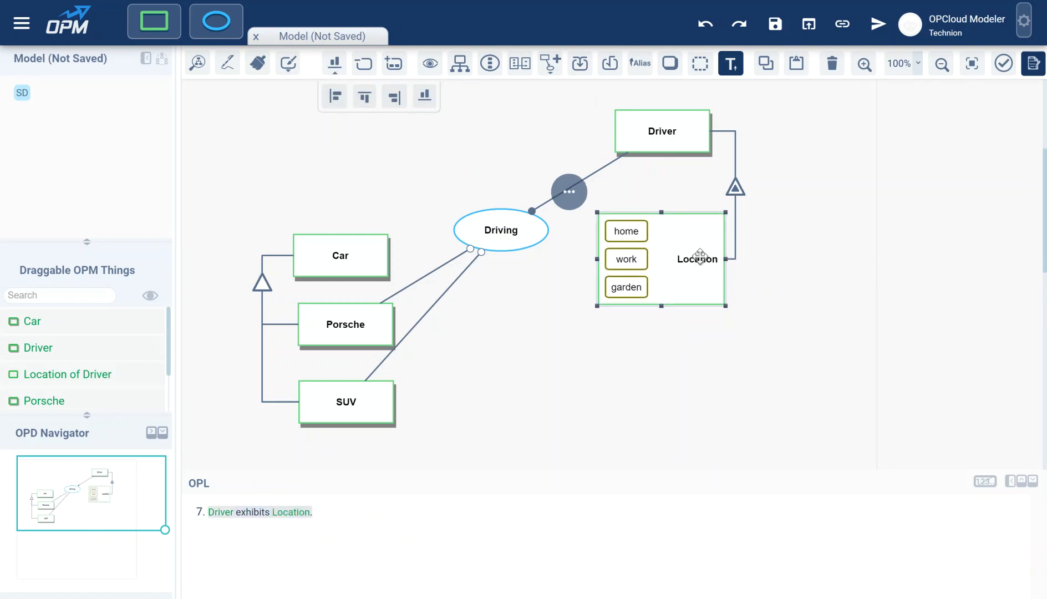
Step: Shift the exhibition triangle slightly right and drag a link from home to Driving
drag(740, 189, 755, 185)
click(543, 278)
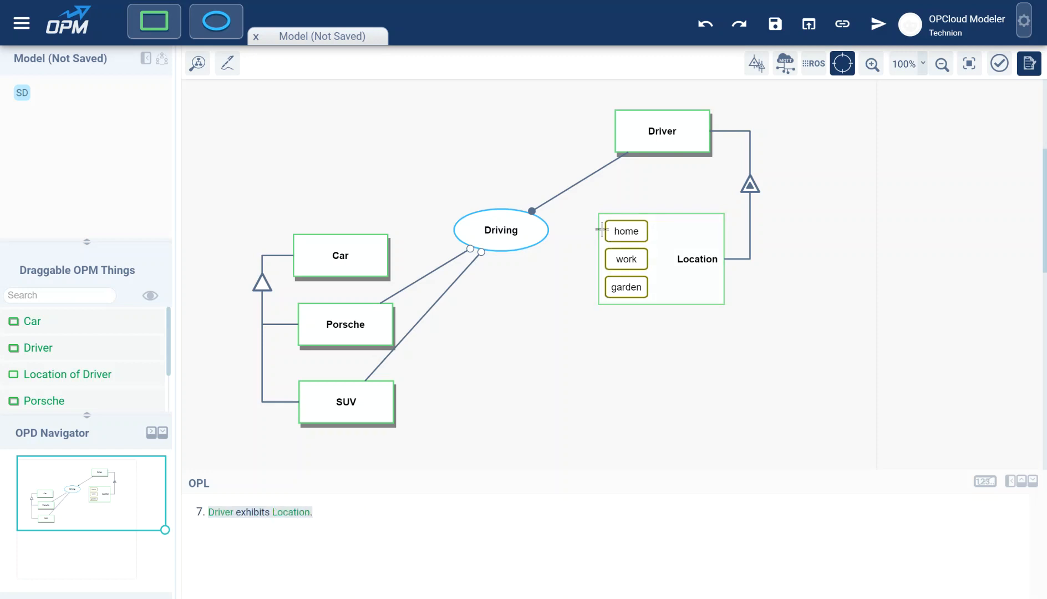
drag(605, 228, 534, 225)
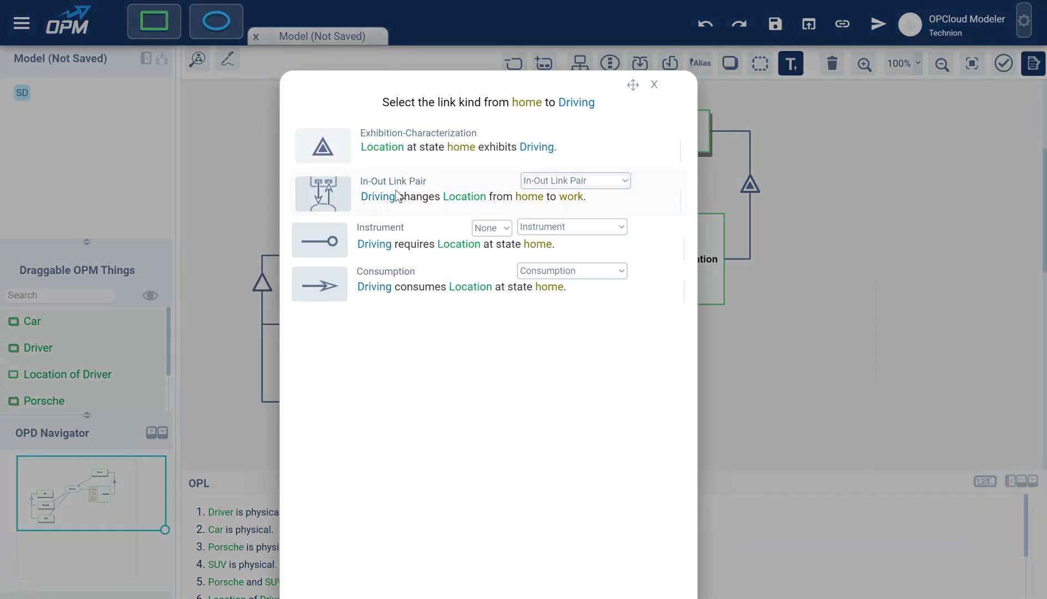
Step: Use an in-out link pair for home to work, and give the Porsche link path 'to work'
click(429, 192)
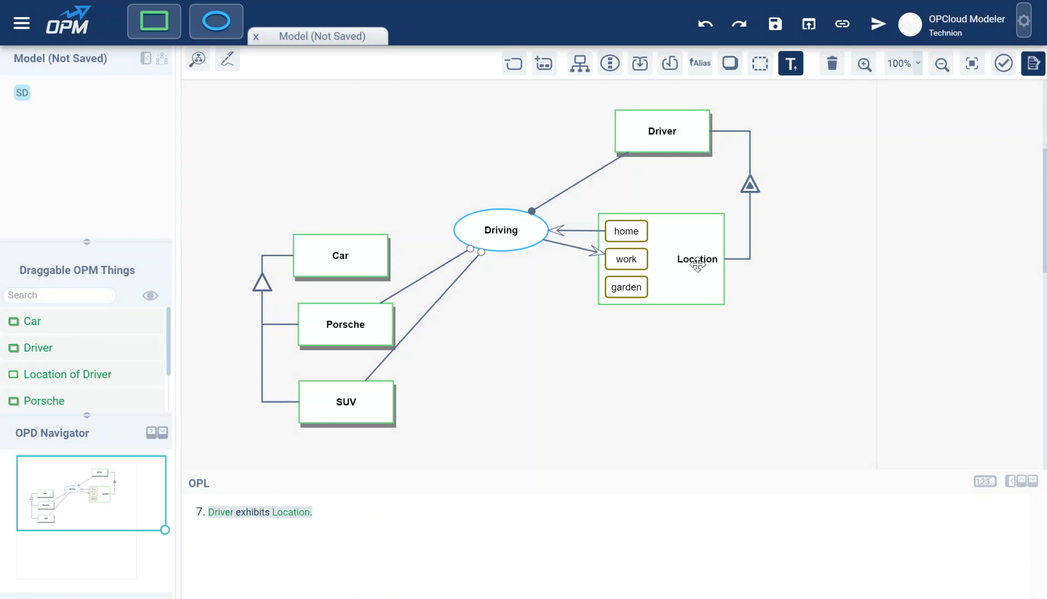
mouse_move(414, 296)
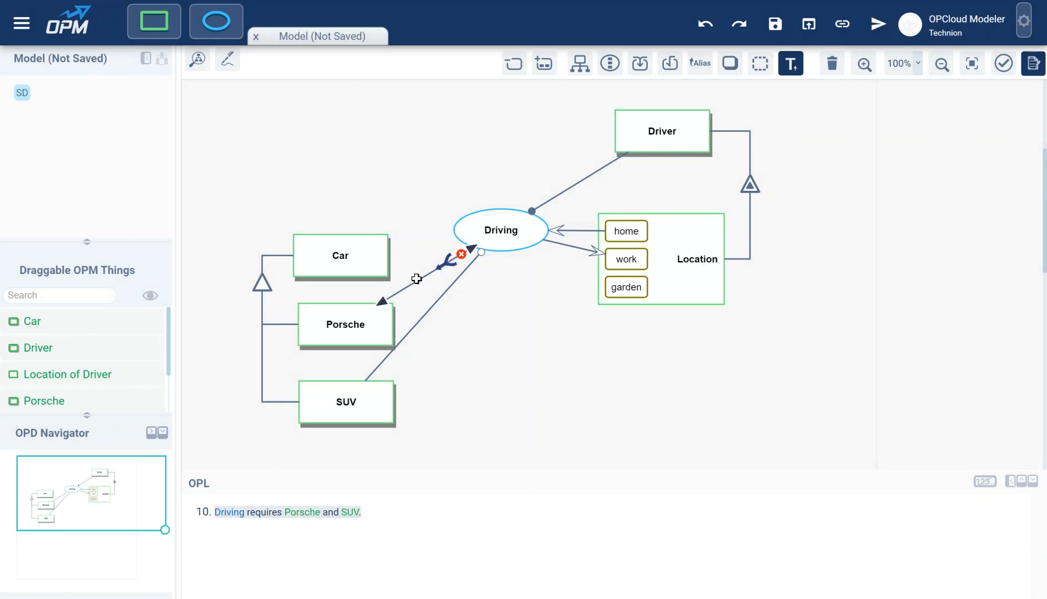
click(419, 282)
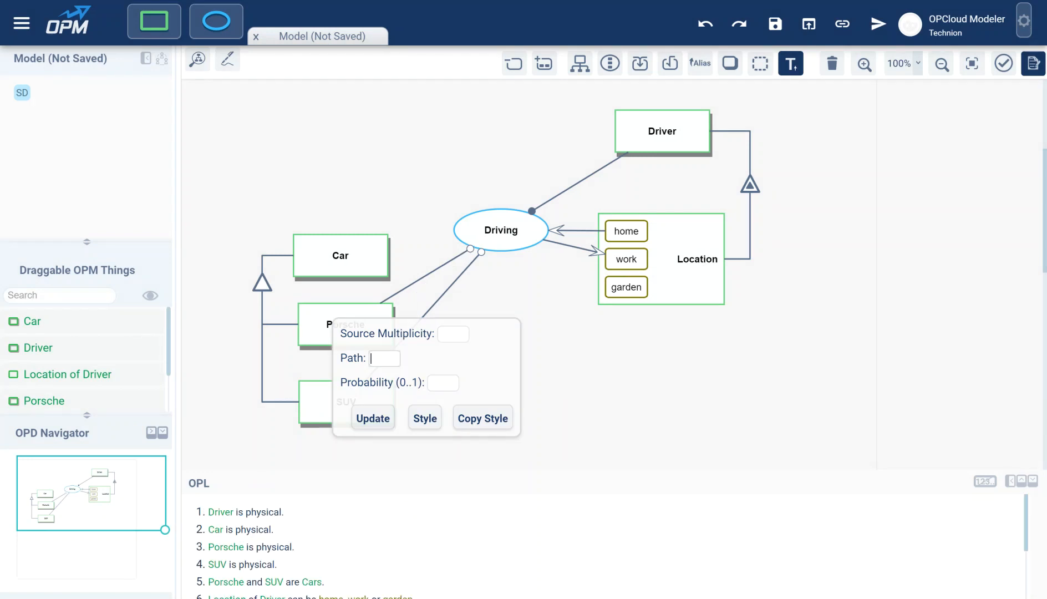
text(to work)
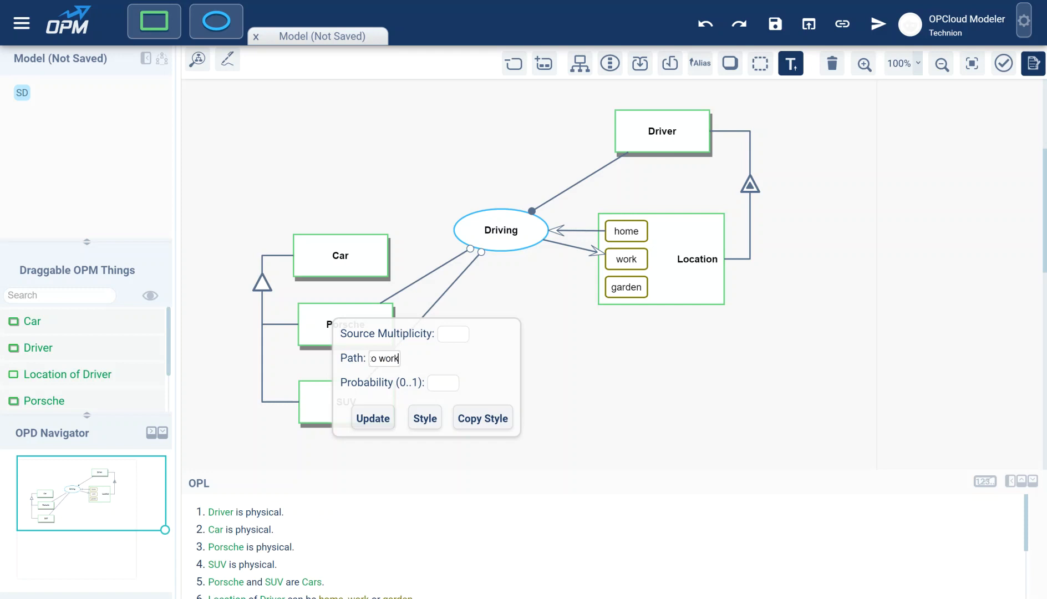
click(373, 418)
click(427, 282)
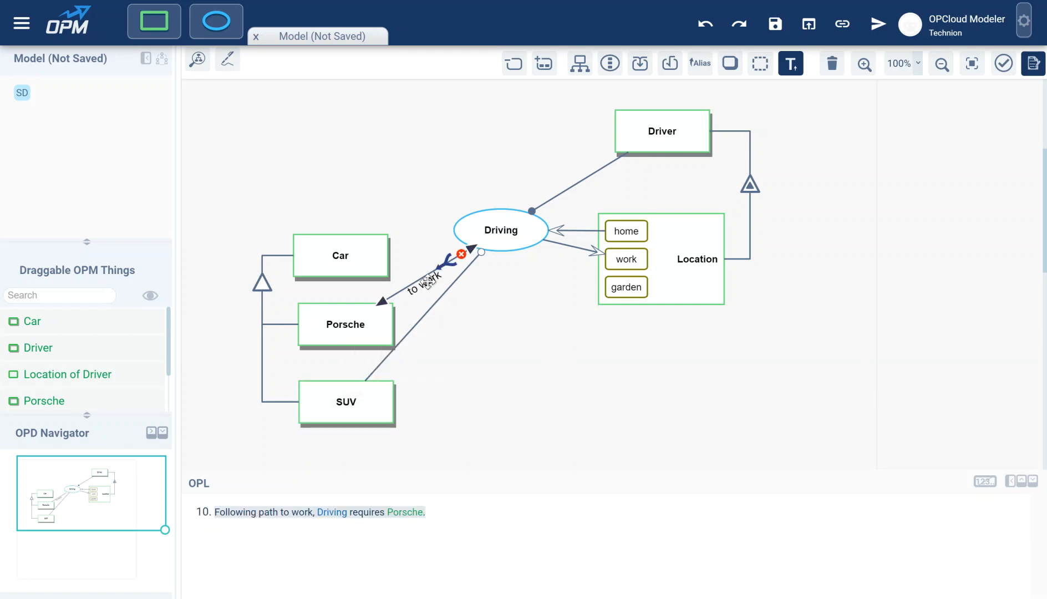
click(499, 230)
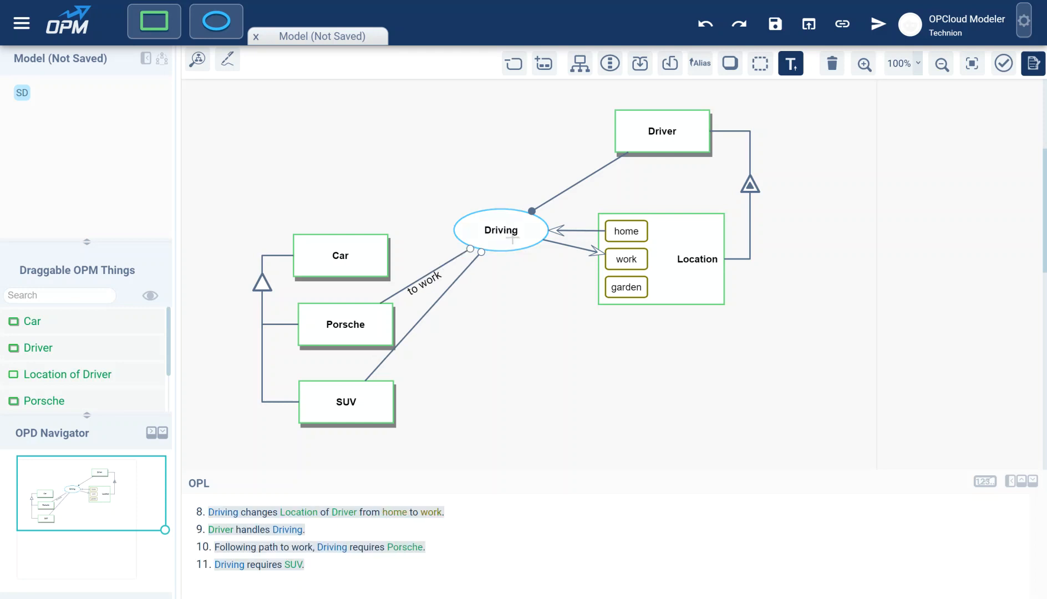
click(530, 263)
Step: Set the path of the home–Driving link to 'to work'
click(581, 231)
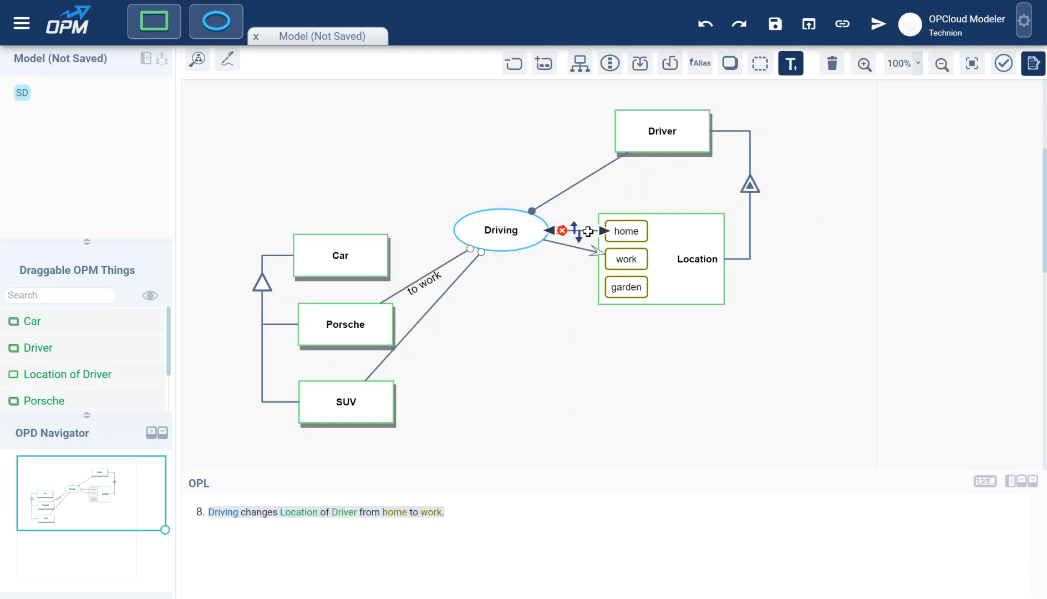
click(591, 237)
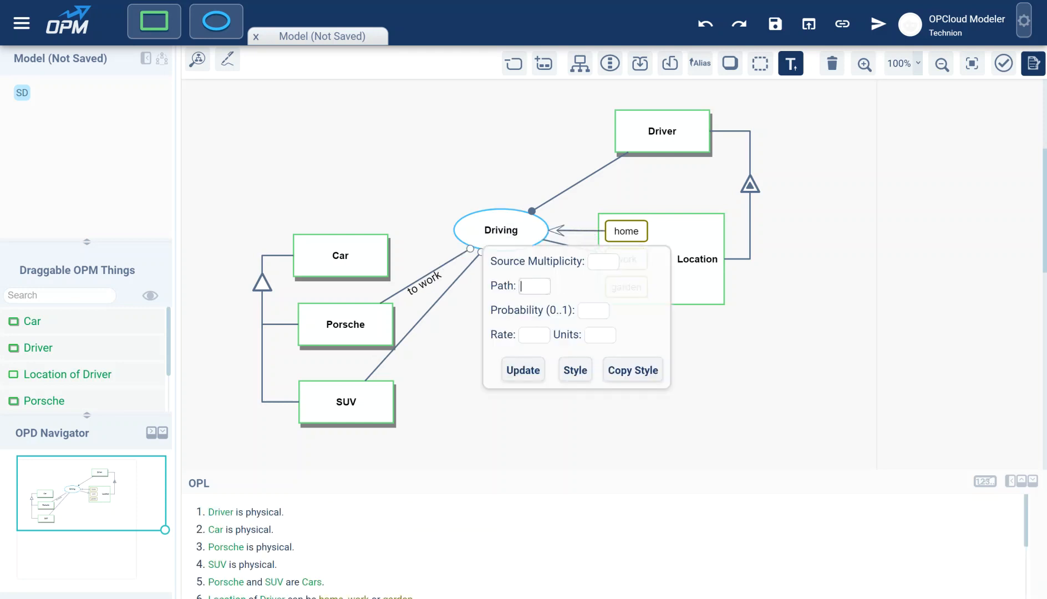
text(to work)
key(Return)
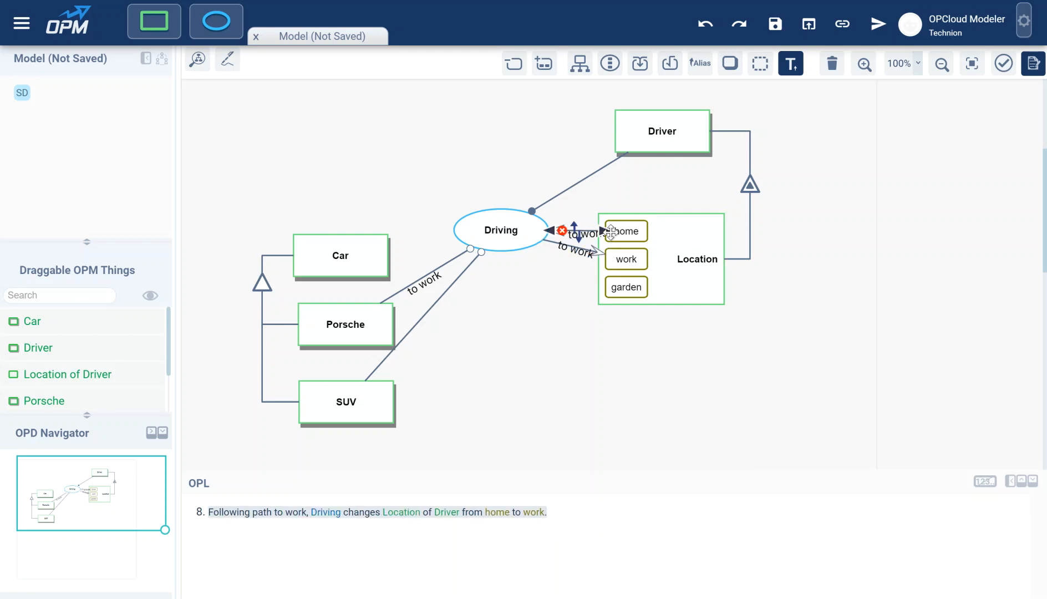
Step: Label the Driving–SUV link with path 'to garden' and draw another home-to-Driving link
click(422, 322)
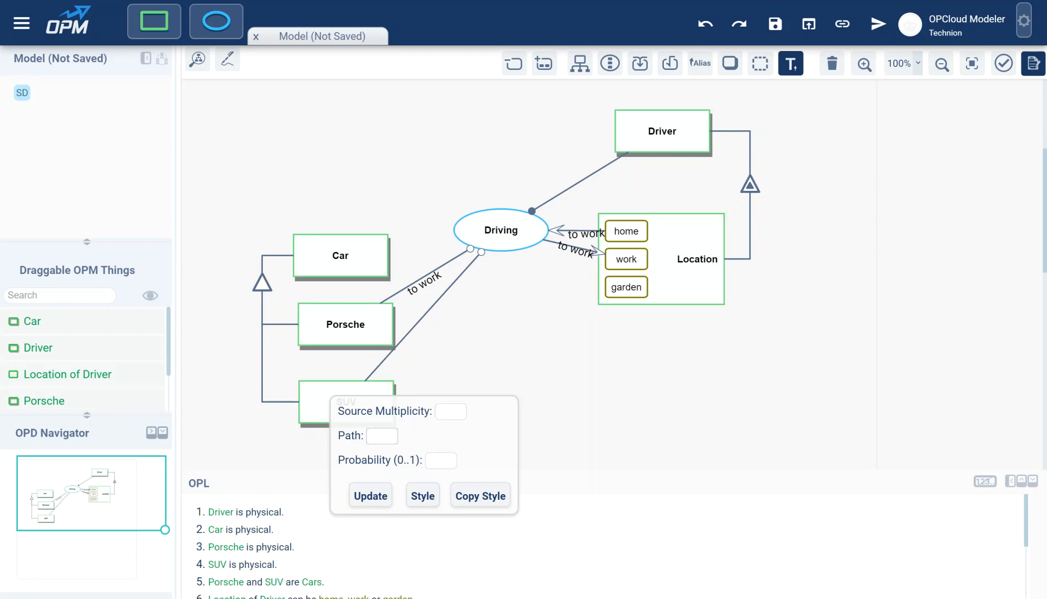
text(to garde)
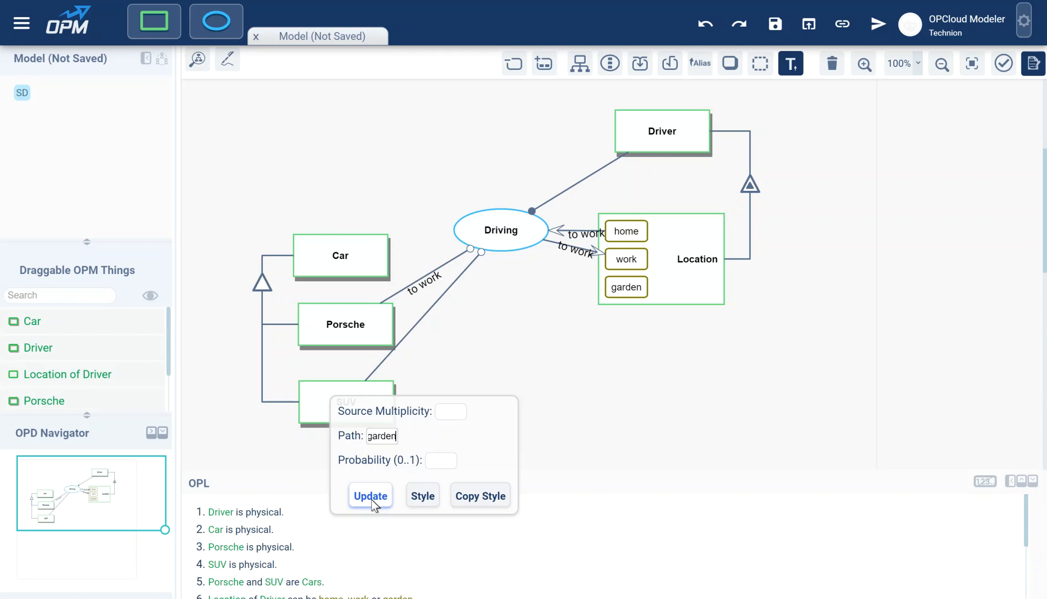
click(371, 499)
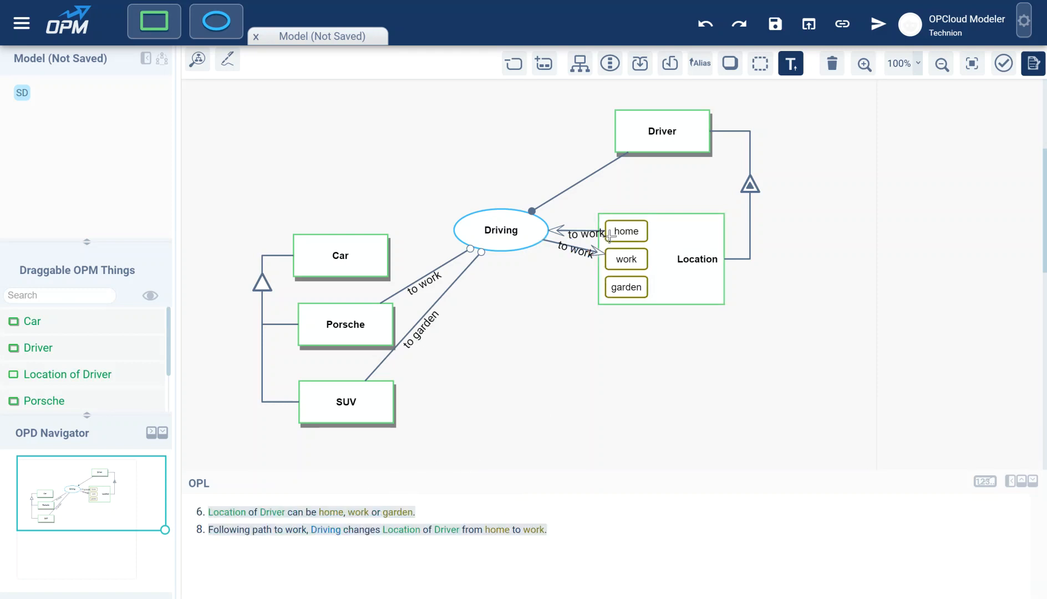
drag(607, 232, 510, 234)
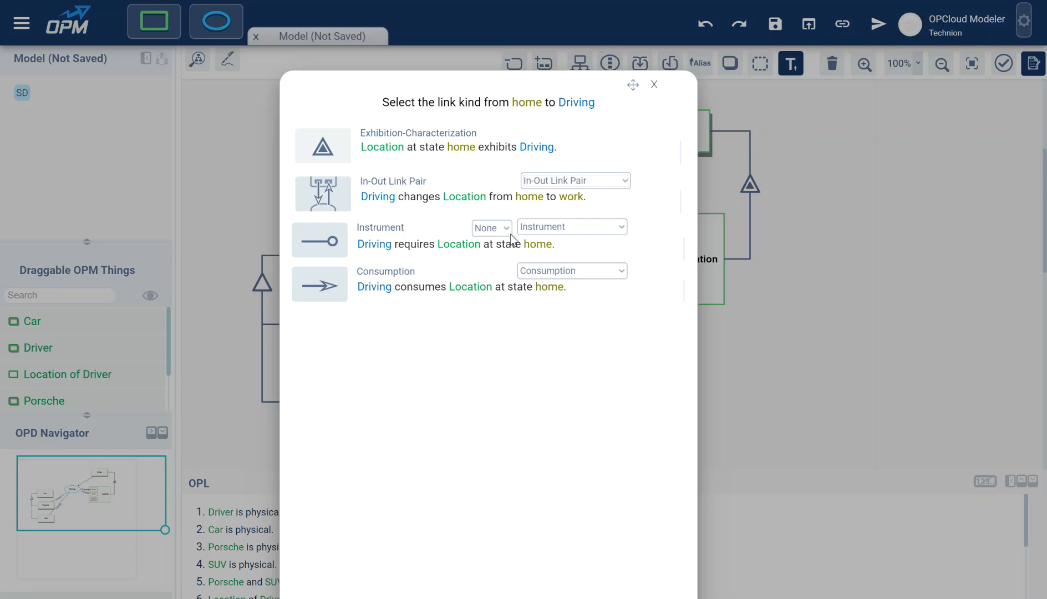
Step: Add an in-out link pair from home to work, stretch Location taller, and move the exhibition triangle
click(397, 198)
drag(558, 243, 556, 269)
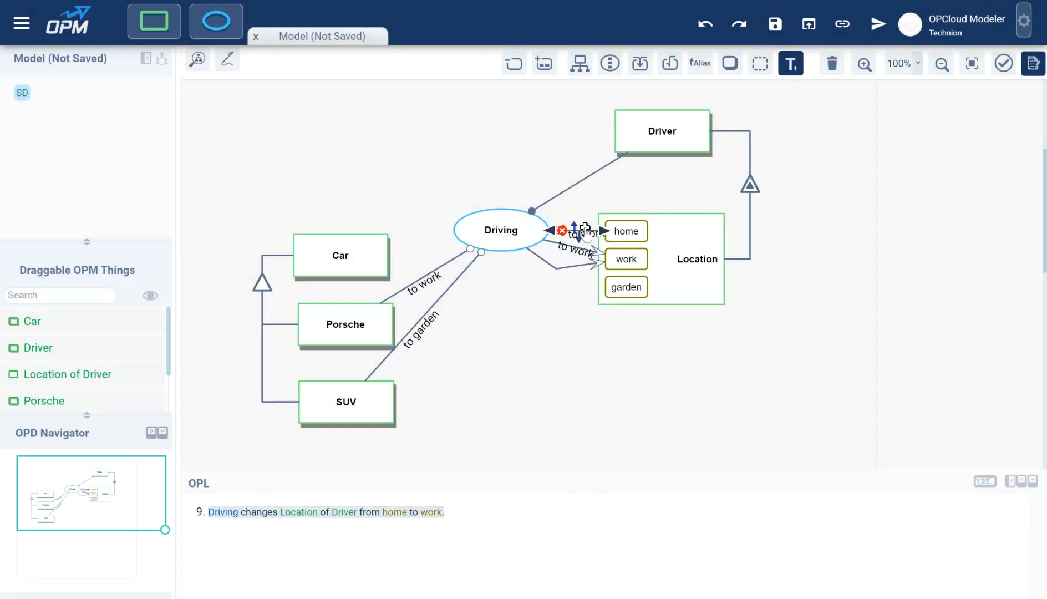
click(693, 252)
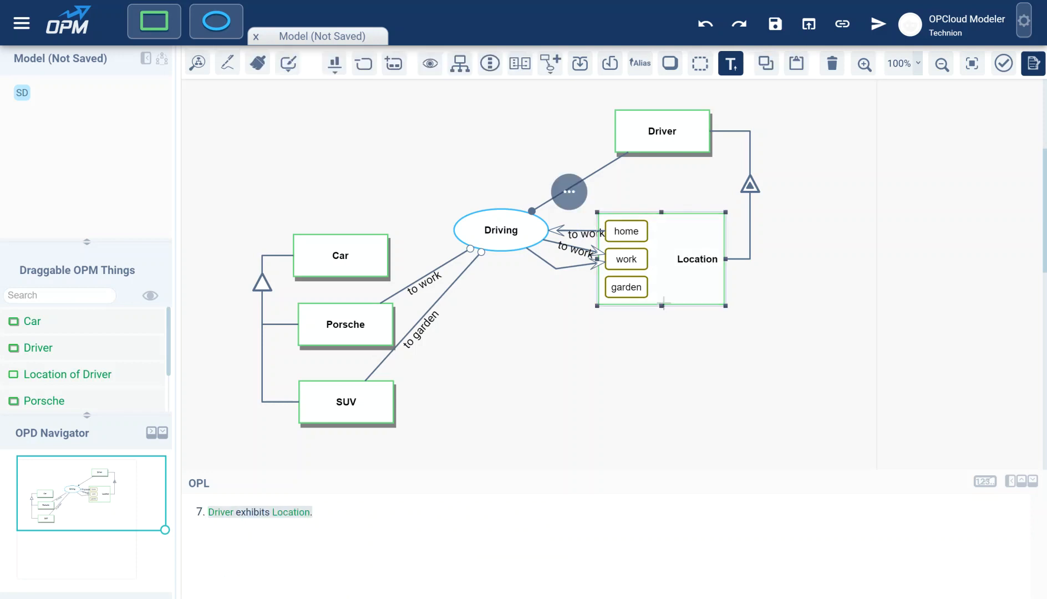
drag(661, 304, 664, 429)
drag(752, 183, 787, 225)
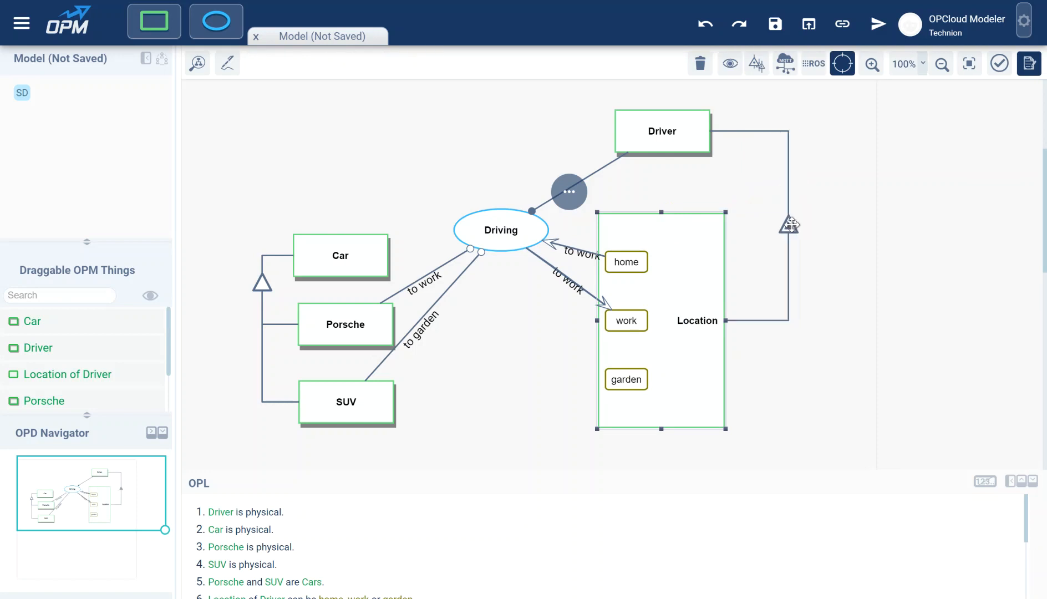
Step: Bend the twin home/work links apart and redirect the extra output link to garden
click(560, 295)
click(585, 252)
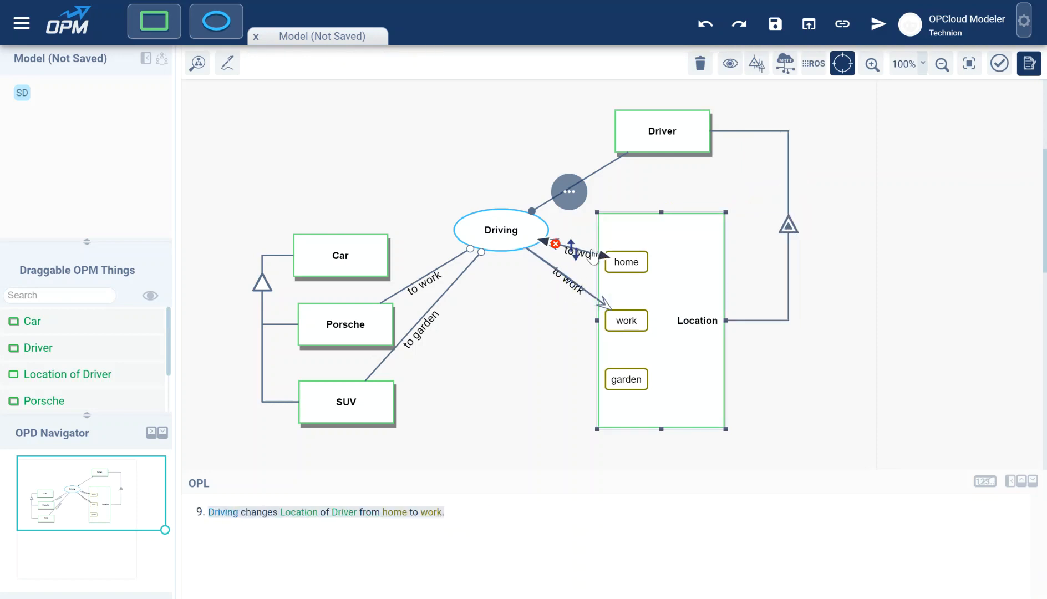
drag(585, 251, 589, 224)
drag(586, 292, 553, 316)
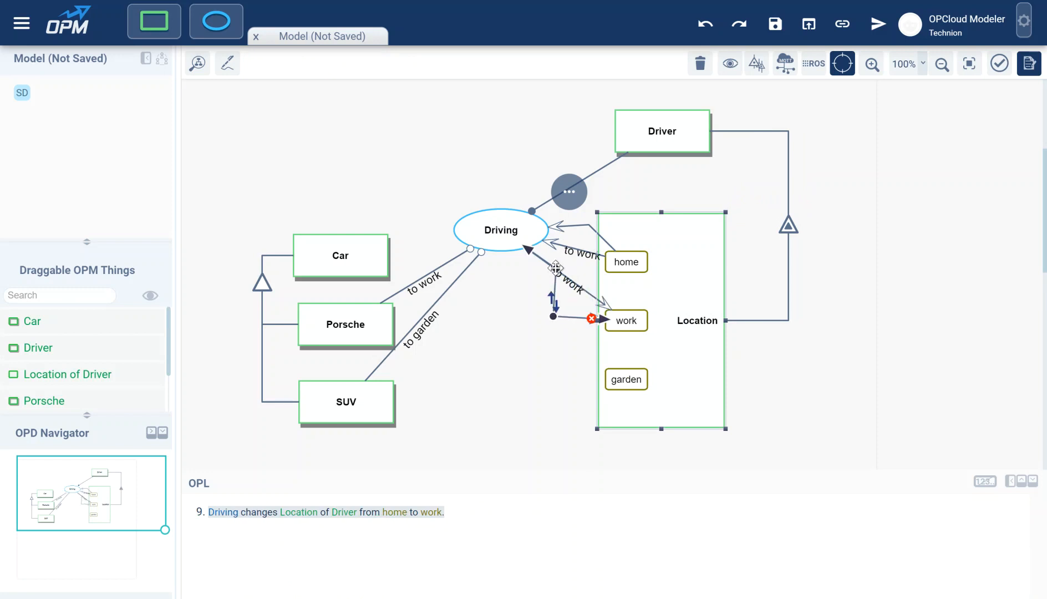
click(541, 280)
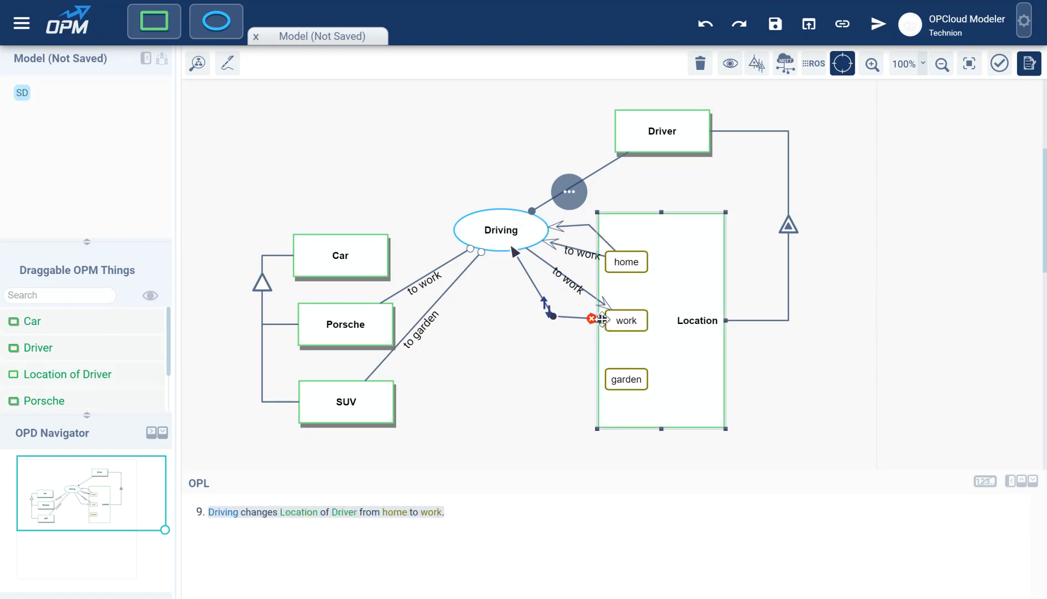
drag(604, 320, 618, 377)
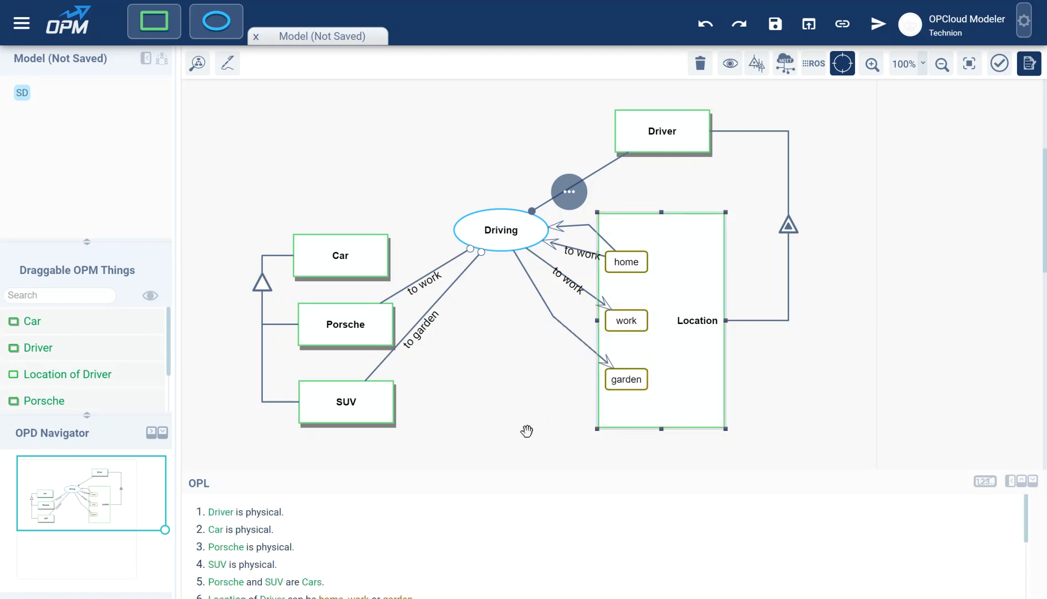
Step: Set the garden link pair's path to 'to garden' and move its label away from 'to work'
click(604, 238)
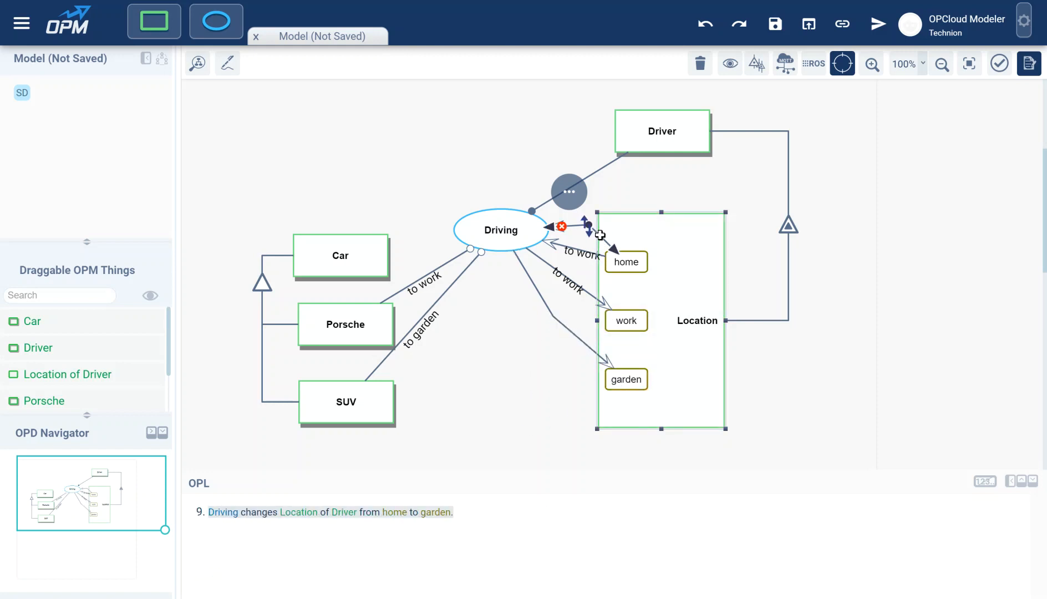
double_click(604, 237)
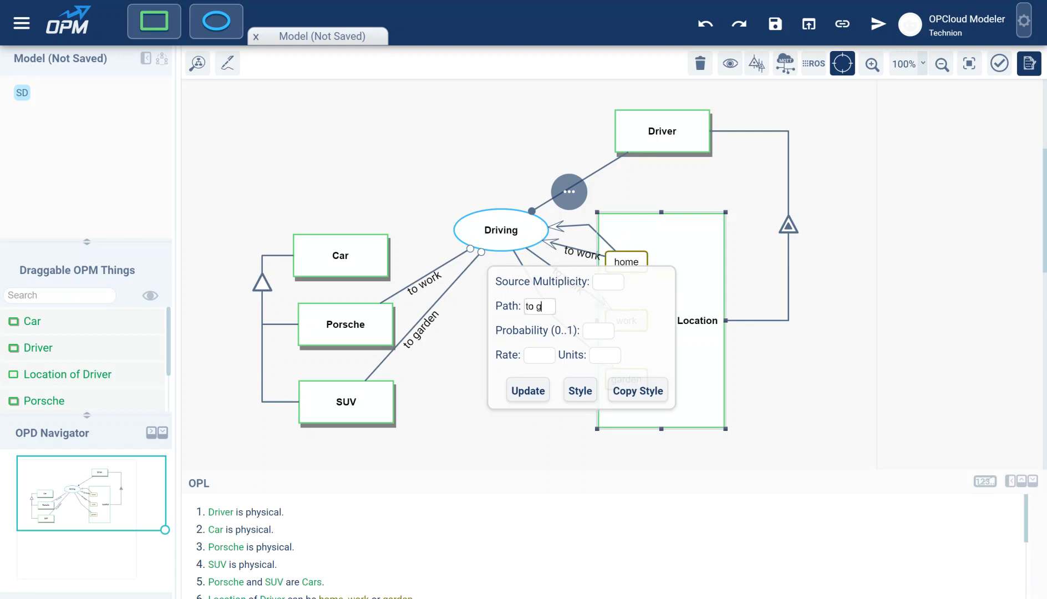
text(to garden)
click(528, 391)
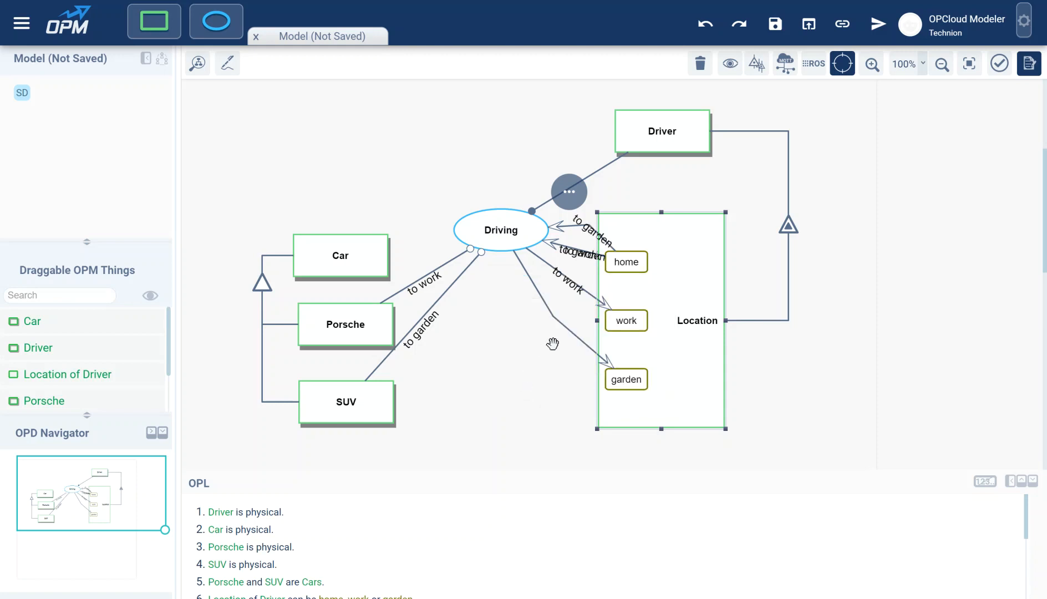
drag(579, 257, 565, 343)
Step: Bend the upper home-to-Driving link clear, then pan to a blank area of canvas
click(606, 234)
drag(606, 236, 609, 229)
click(460, 374)
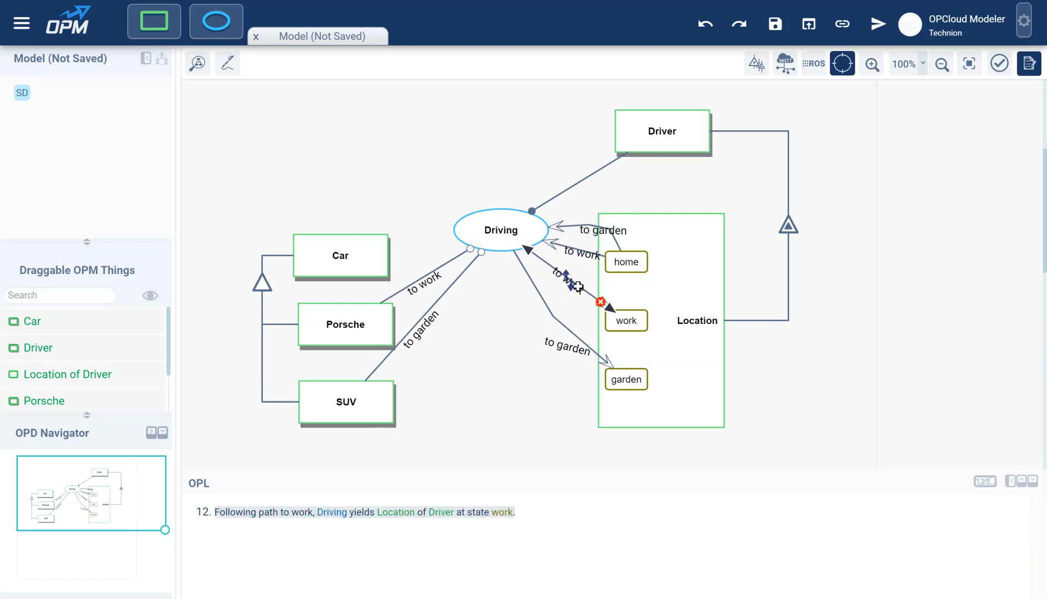
mouse_move(479, 371)
mouse_down()
mouse_move(507, 337)
mouse_move(496, 364)
mouse_up()
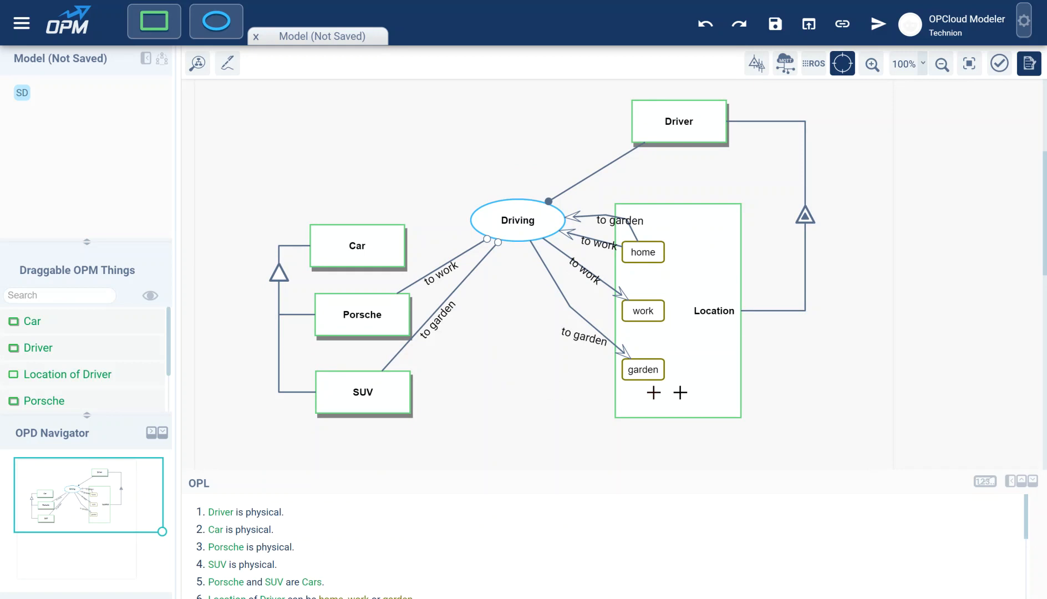
drag(842, 379, 199, 376)
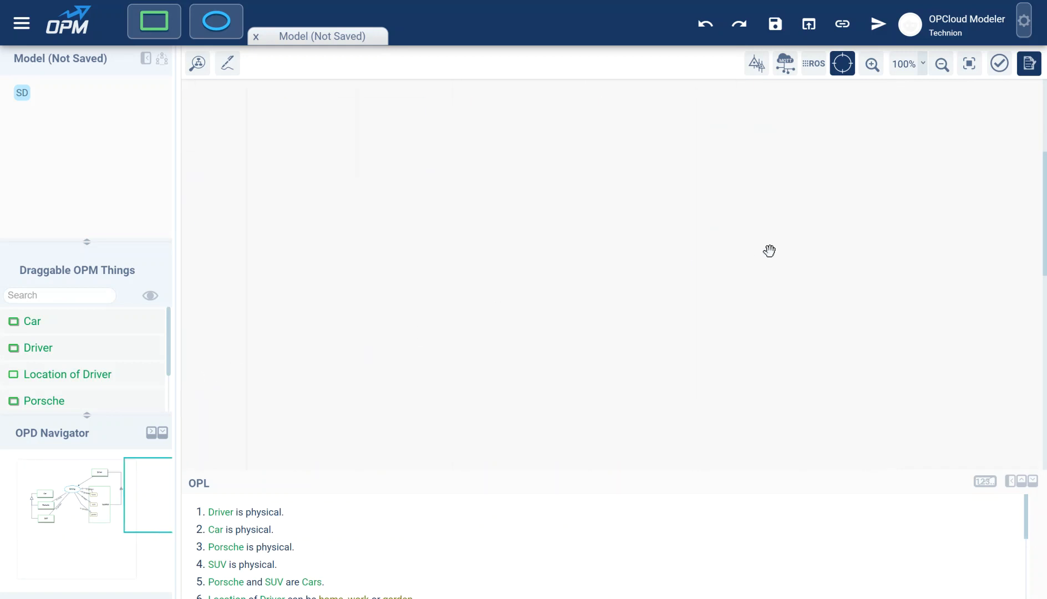
Step: Add a physical process named Salad Making to the empty canvas
drag(216, 22, 517, 266)
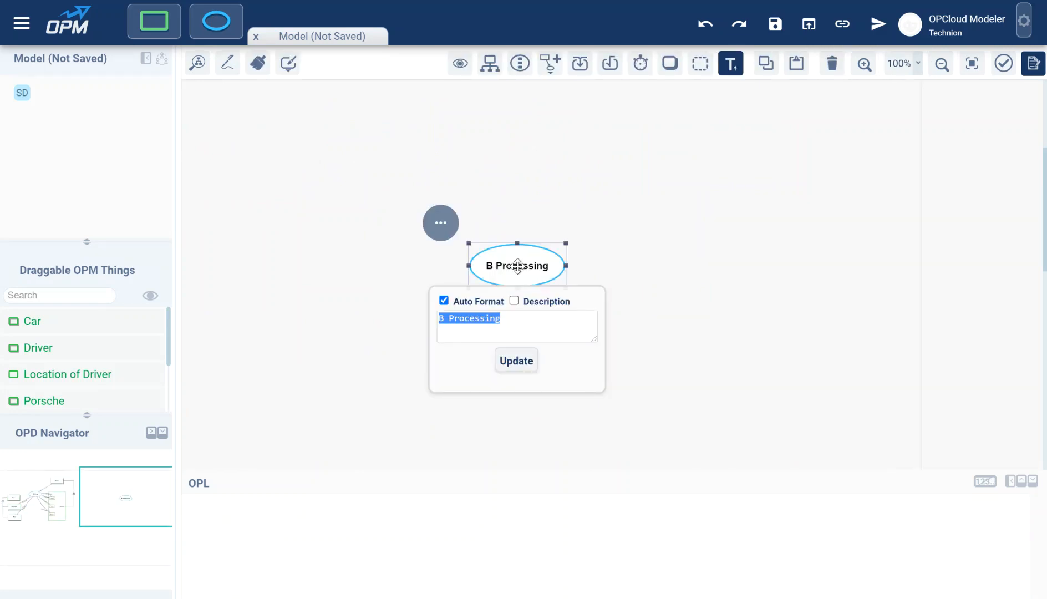
text(Salad Making)
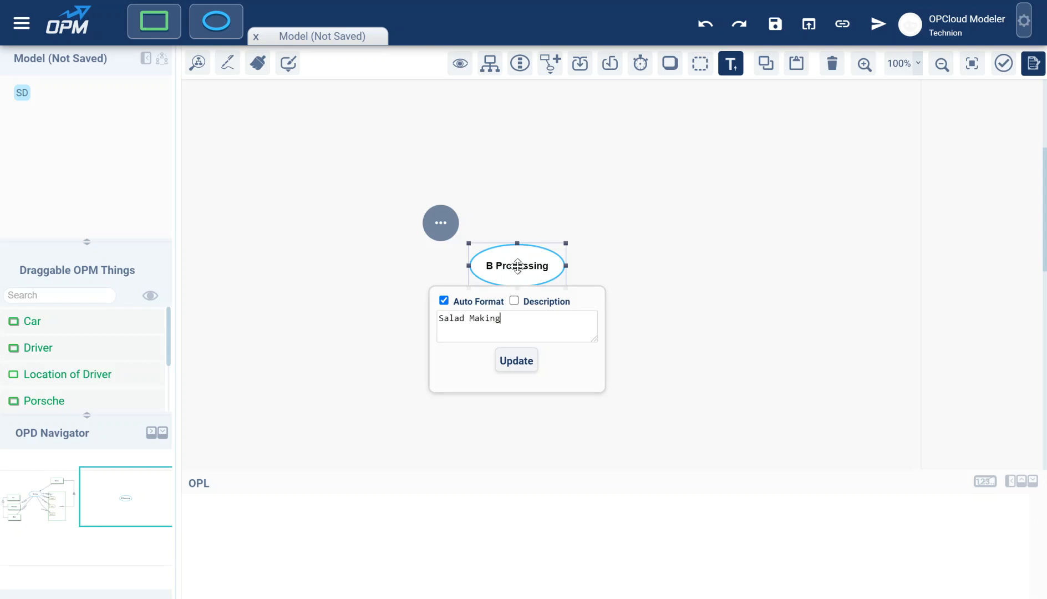
key(Return)
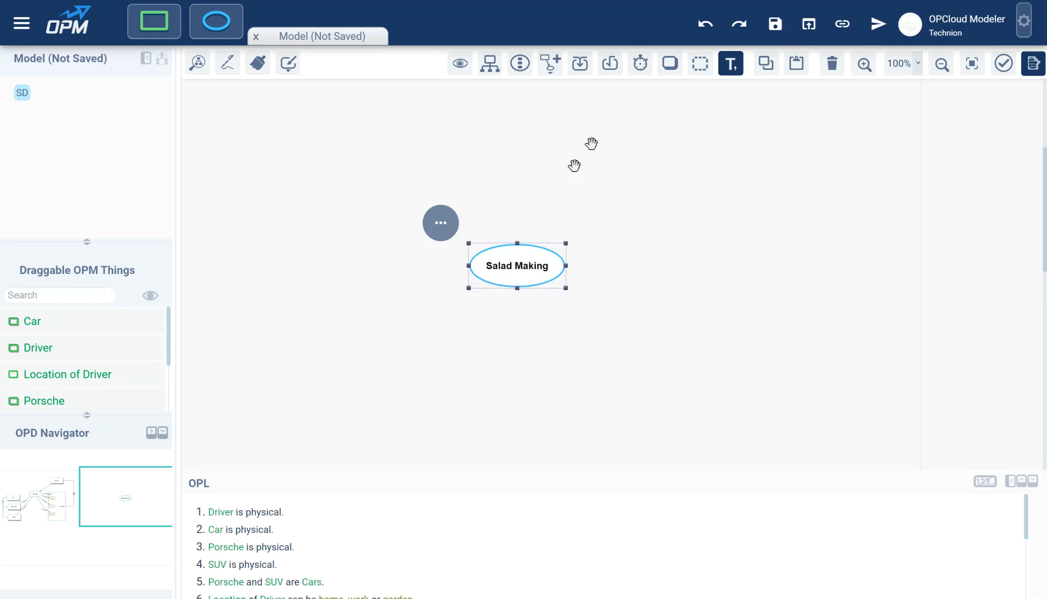
click(669, 65)
Step: Add Tomato and Onion objects stacked to the left of Salad Making
drag(155, 25, 358, 217)
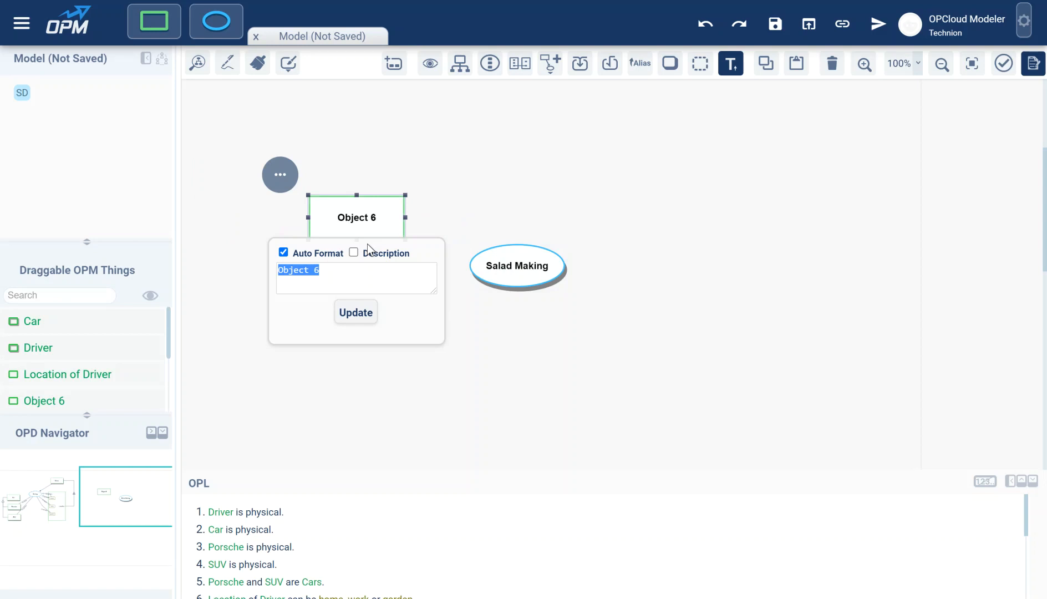
text(Tomato)
click(353, 311)
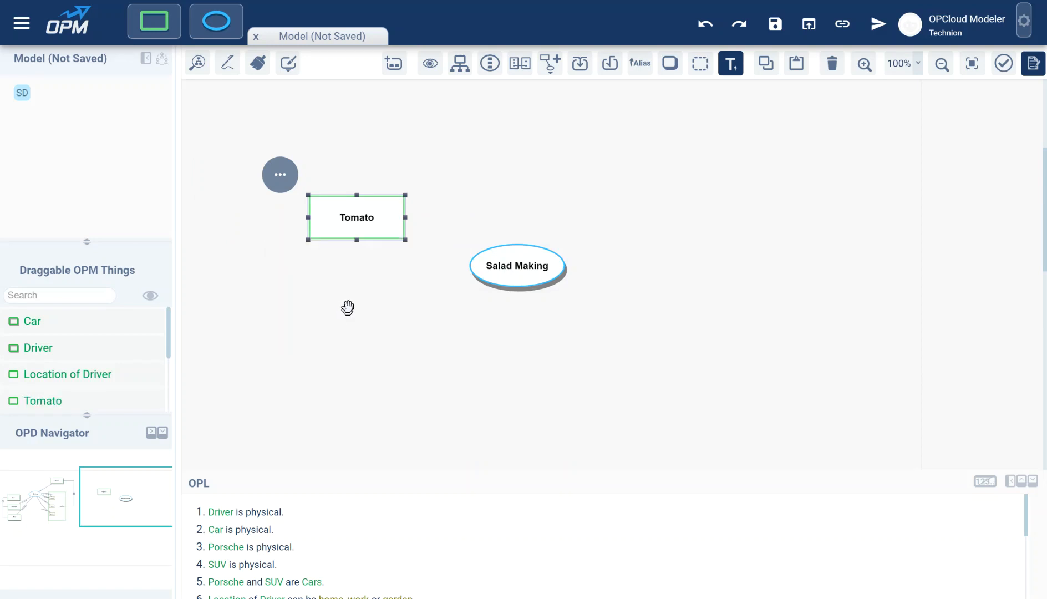
drag(154, 23, 356, 295)
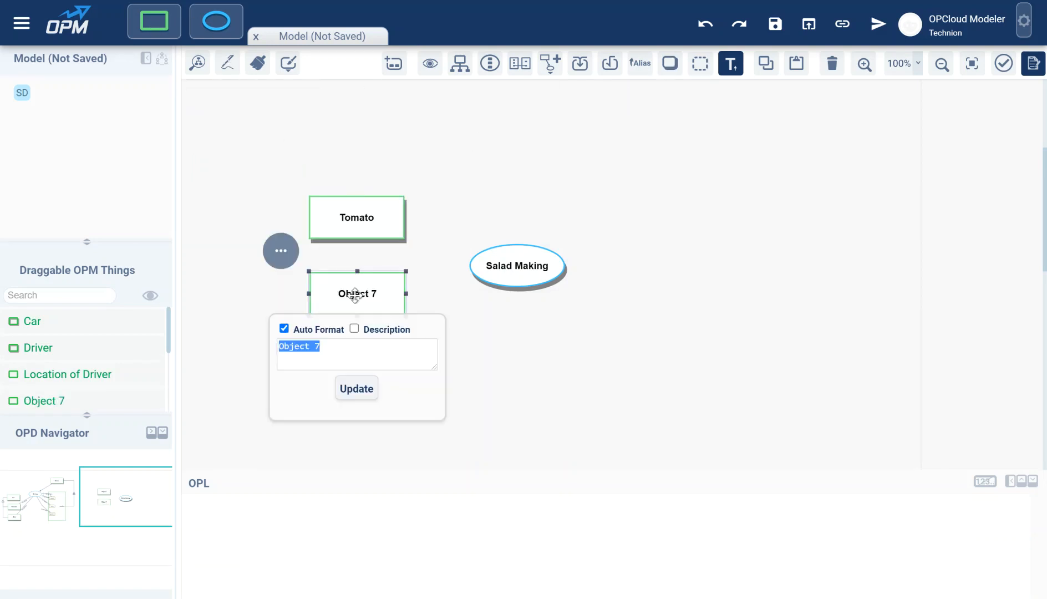
text(Onion)
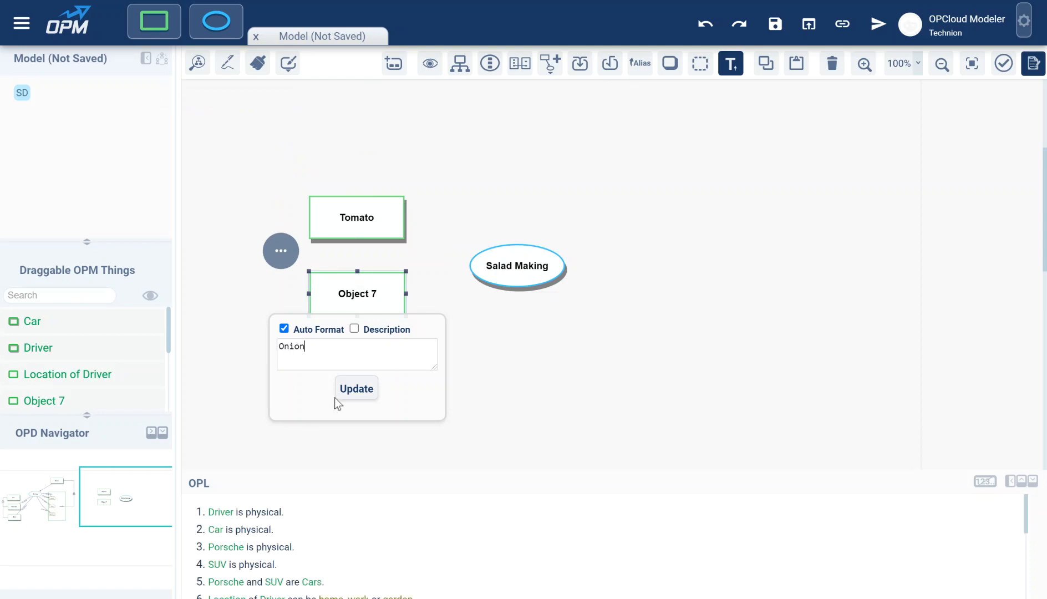
click(344, 389)
Step: Add a third object below Onion, correcting its misspelled name to Cucumber
drag(154, 21, 362, 369)
text(Cucamber)
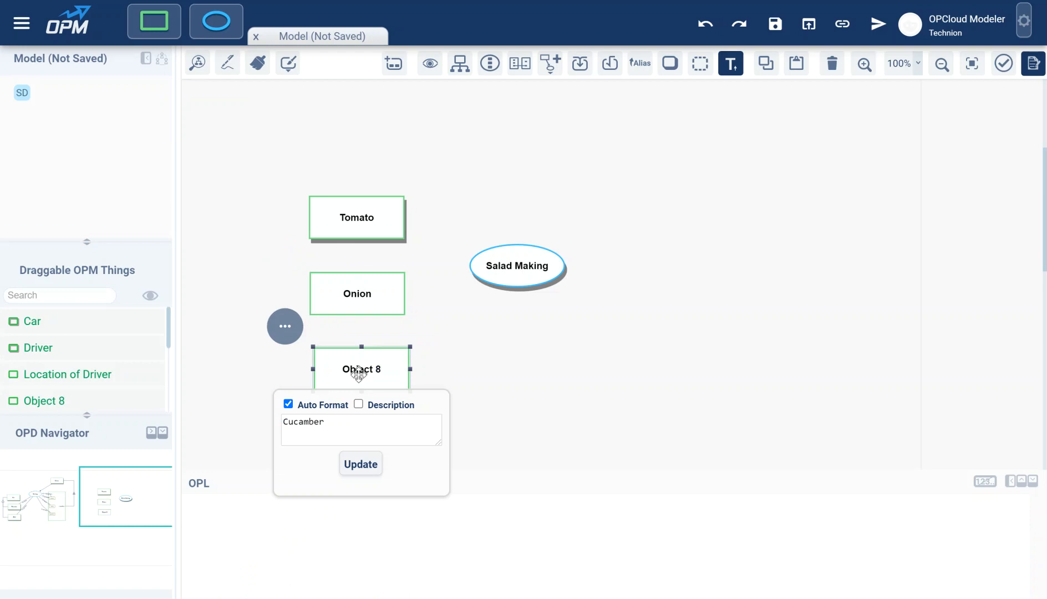
double_click(313, 424)
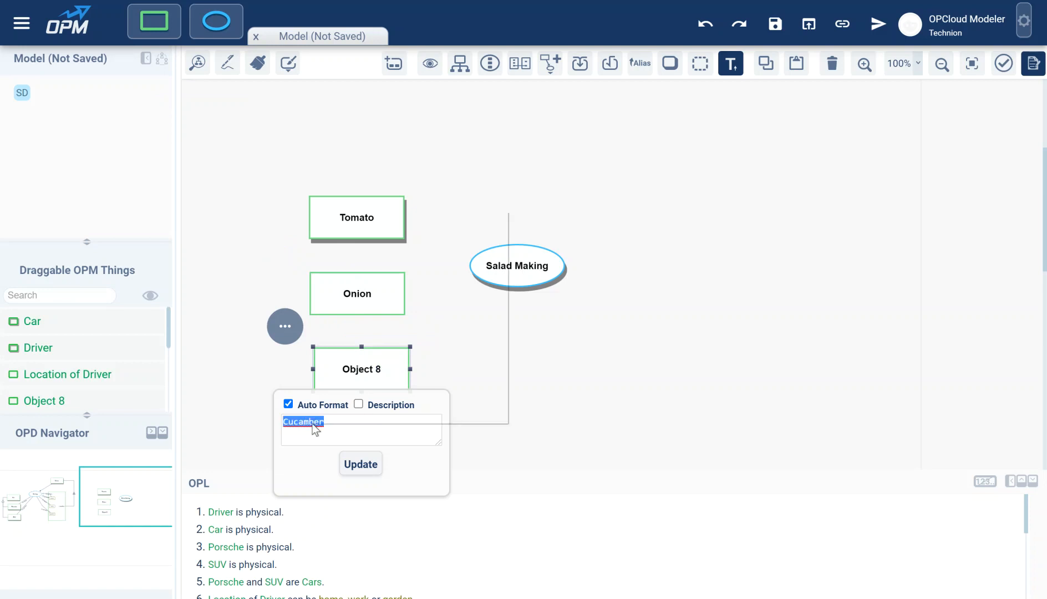
right_click(314, 425)
click(355, 221)
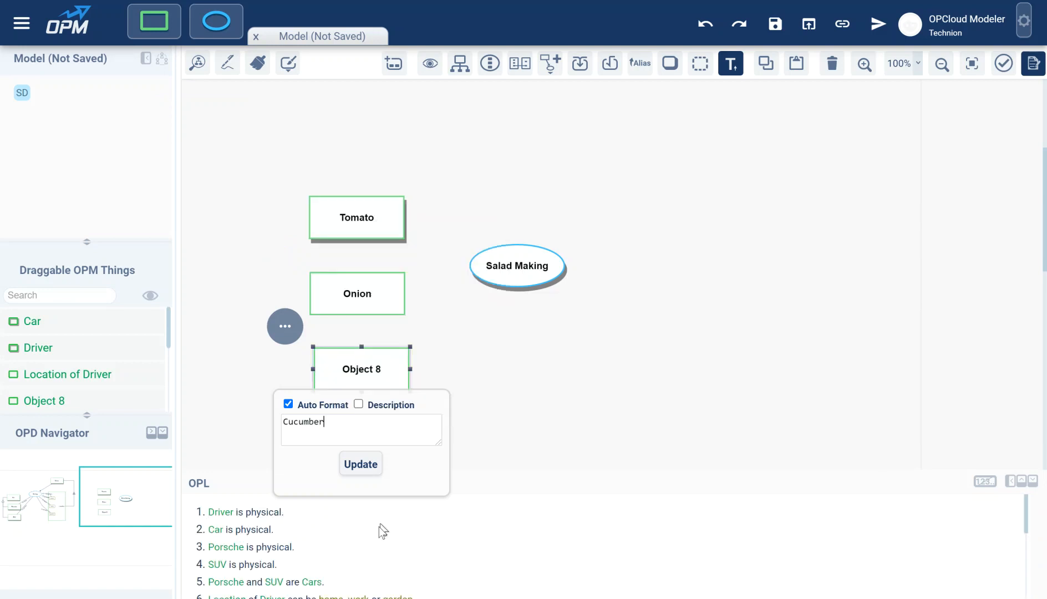
click(358, 464)
Step: Make the Onion and Cucumber objects physical
click(363, 289)
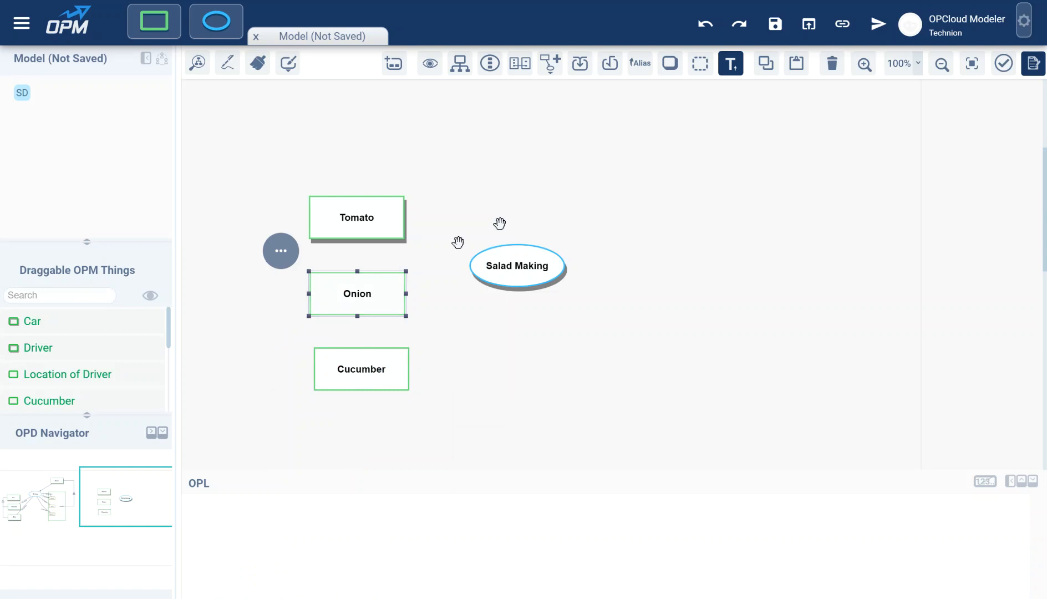
click(672, 67)
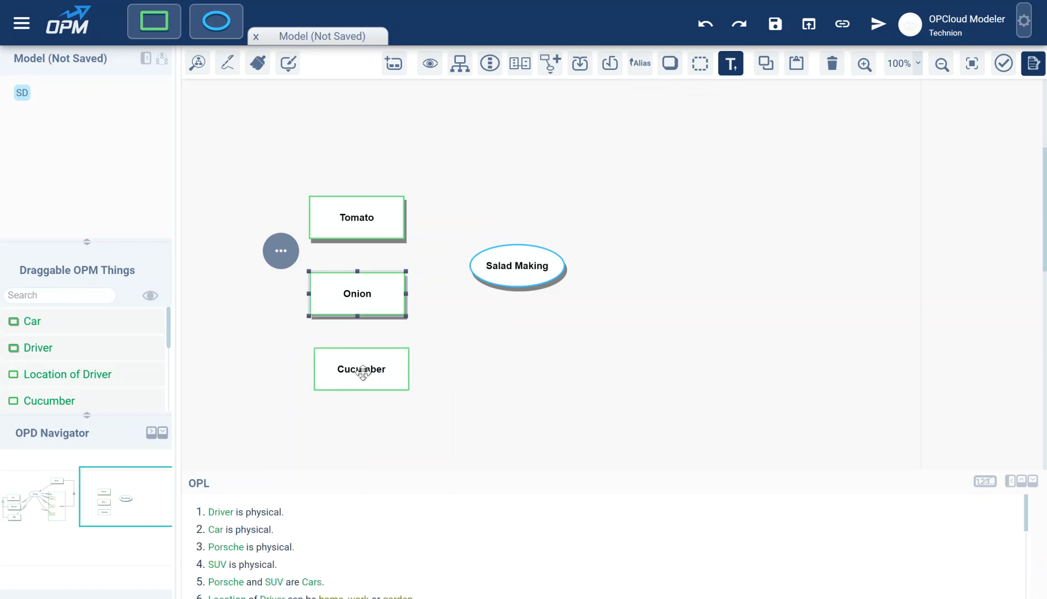
click(366, 367)
click(488, 355)
click(356, 361)
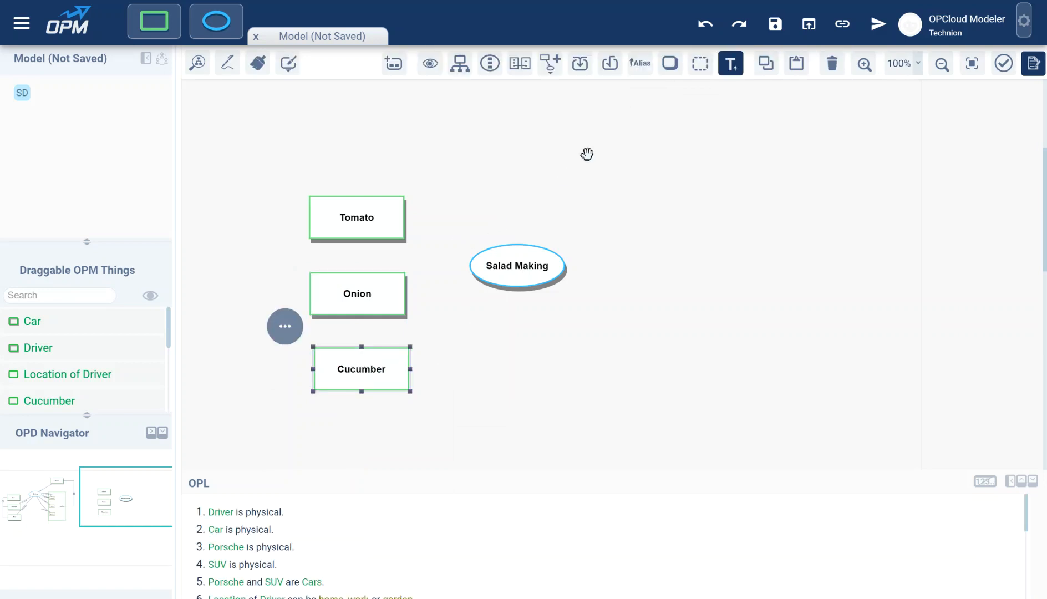
click(670, 68)
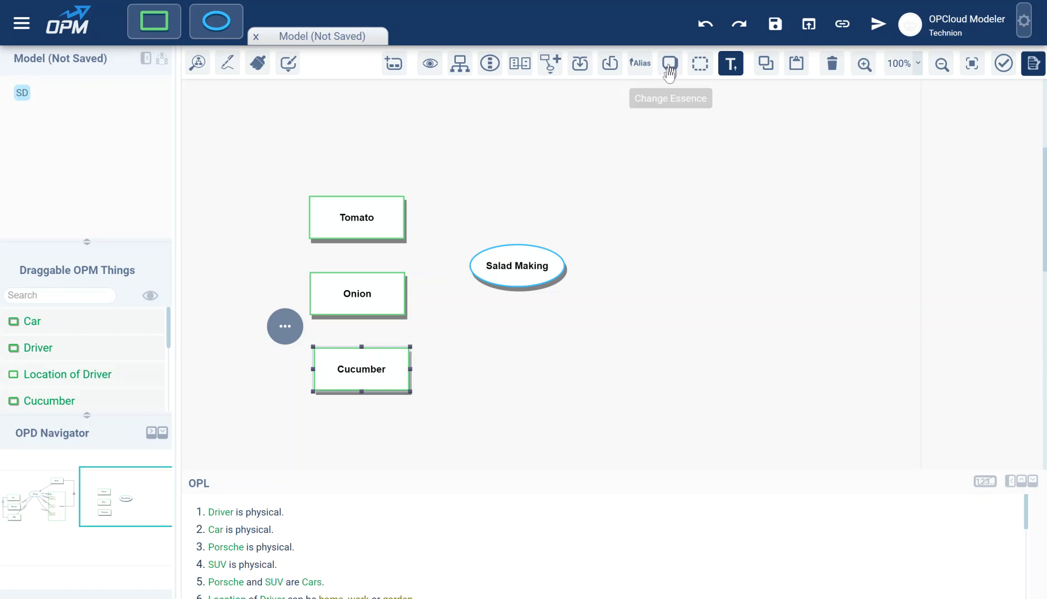
click(577, 370)
Step: Add an object right of Salad Making, connect it by a result link, and rename it Salad
drag(527, 270, 534, 291)
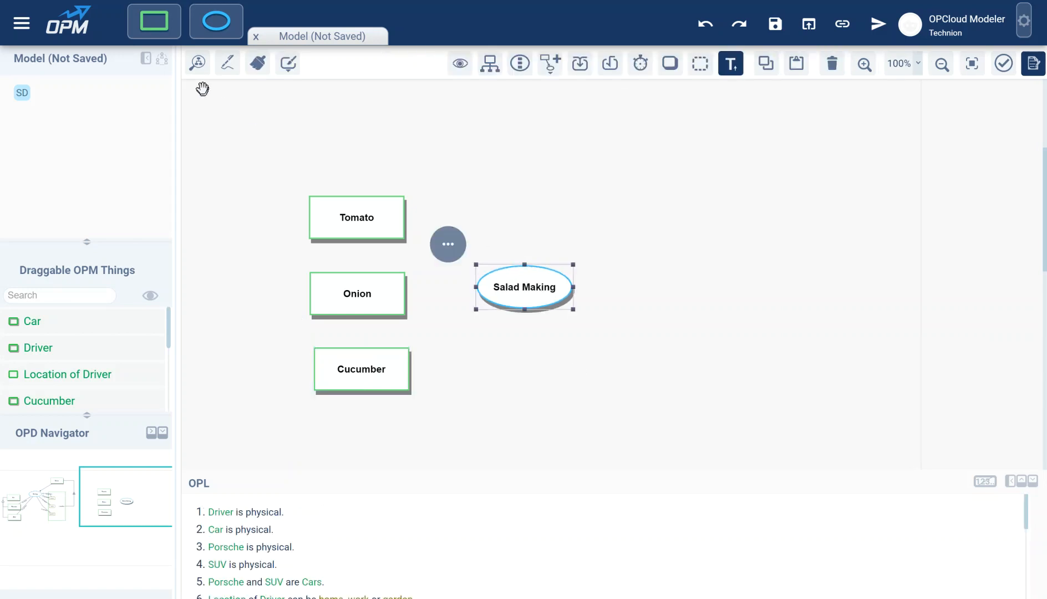
drag(154, 21, 671, 289)
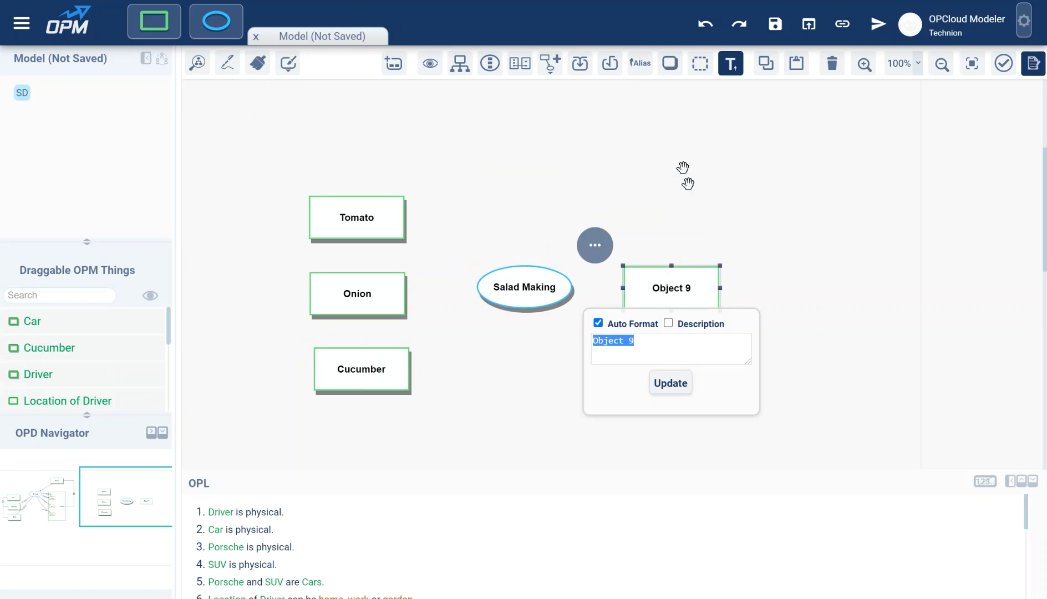
click(674, 71)
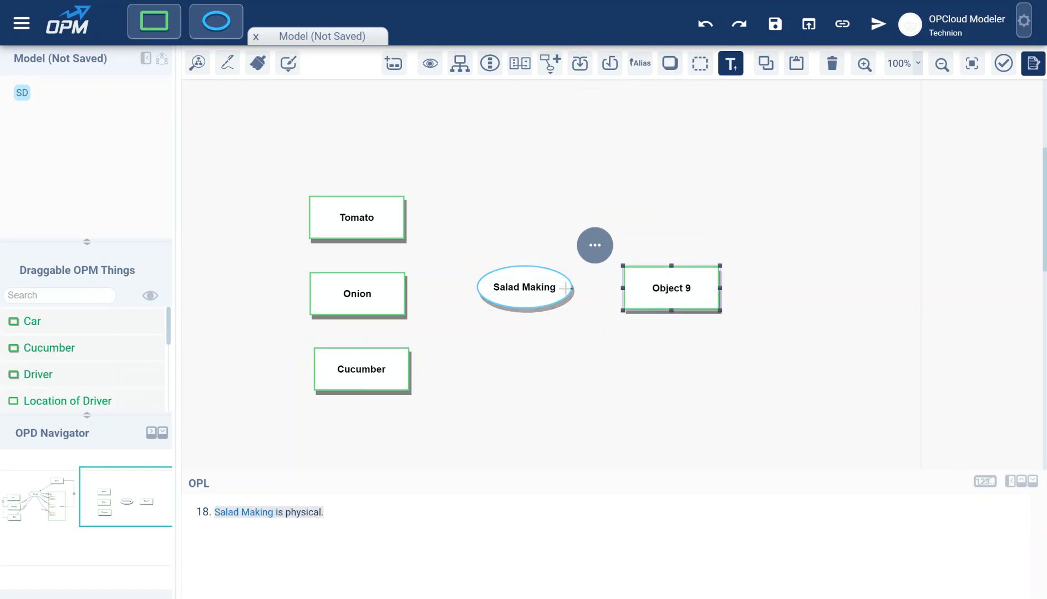
drag(565, 287, 643, 288)
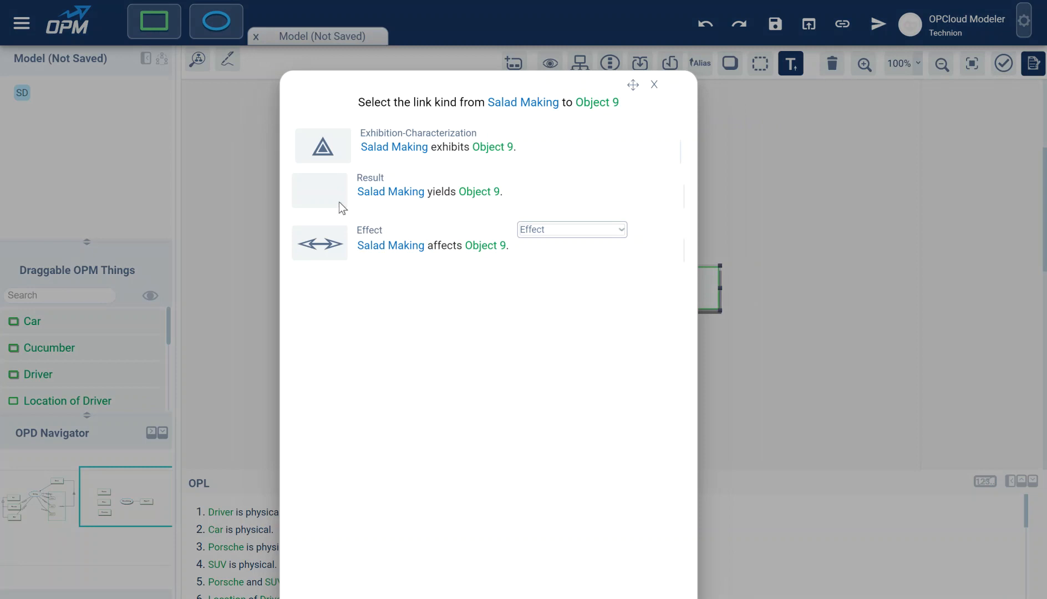
click(335, 194)
double_click(661, 288)
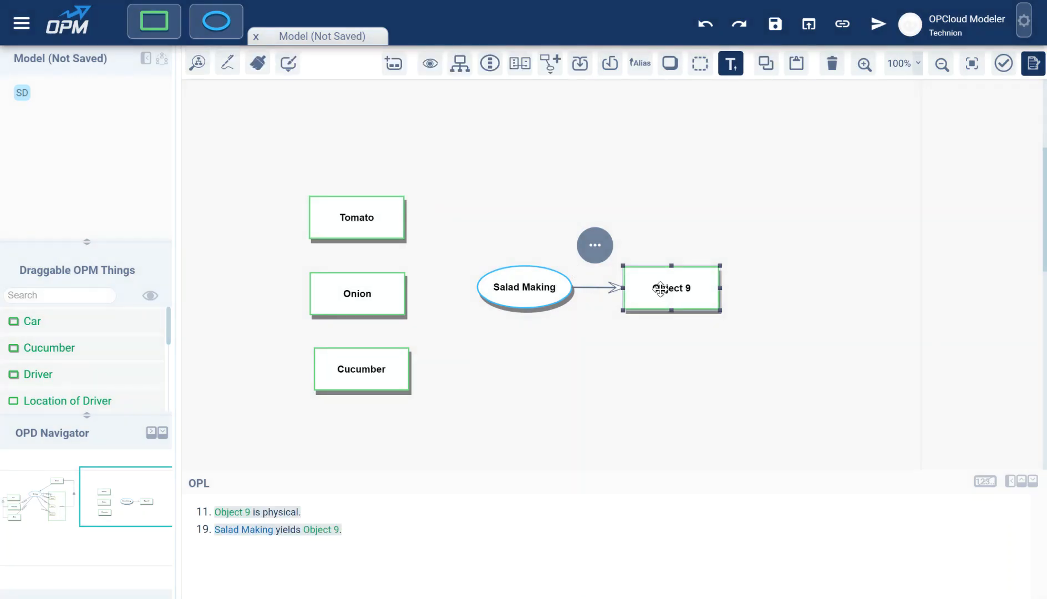
text(Salad)
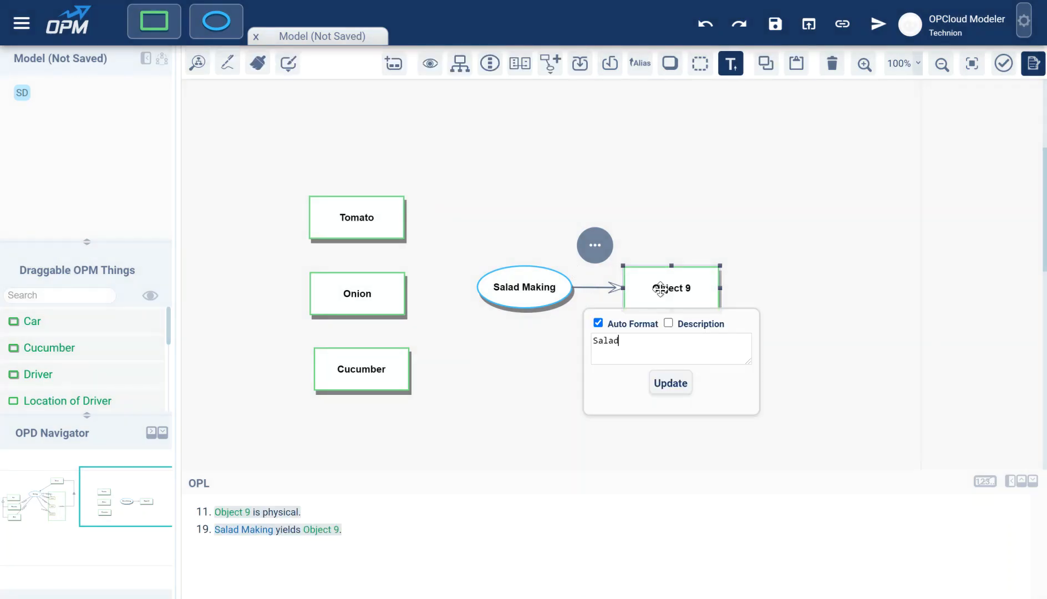
key(Return)
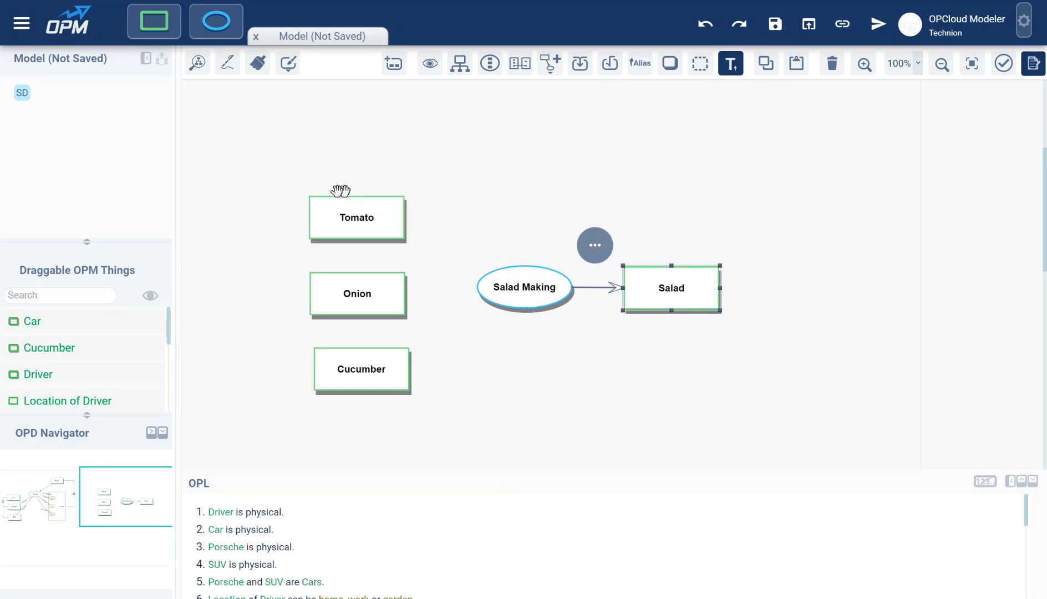
click(289, 185)
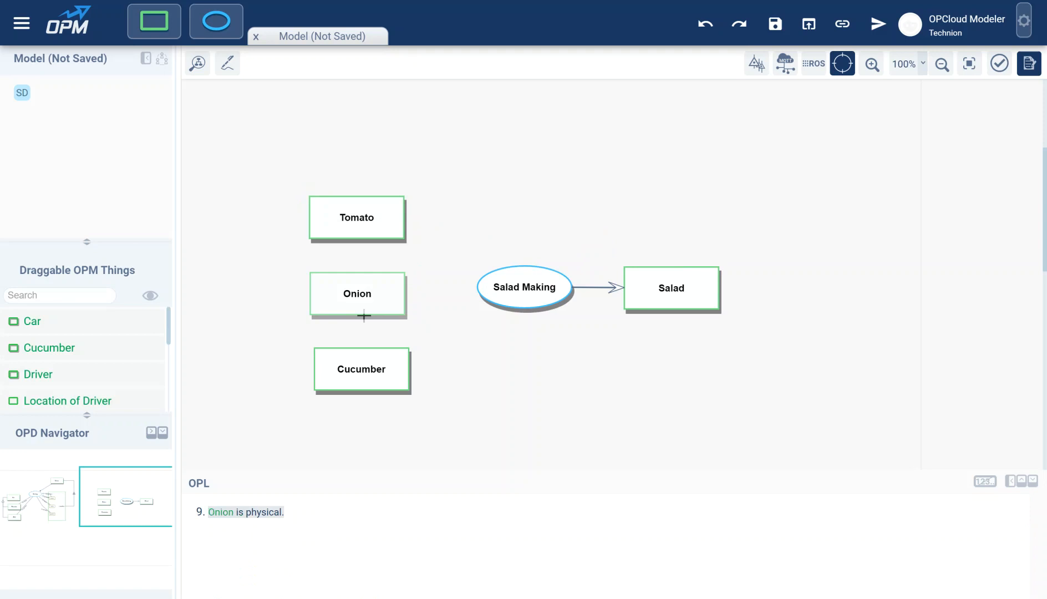
Step: Move Tomato, Onion and Cucumber together slightly upward
drag(277, 184, 431, 422)
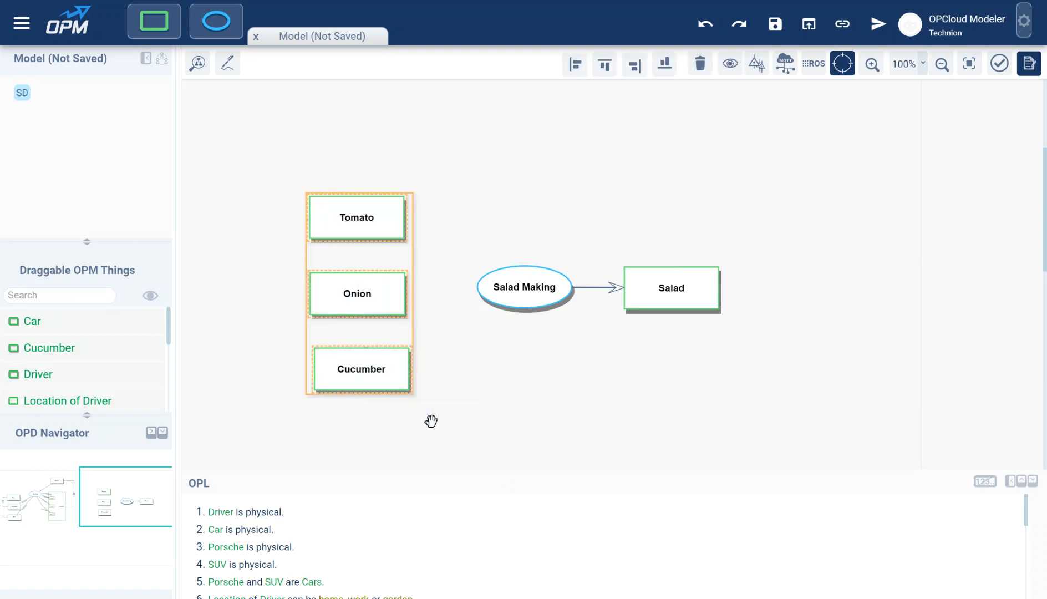
drag(399, 288, 422, 282)
click(422, 282)
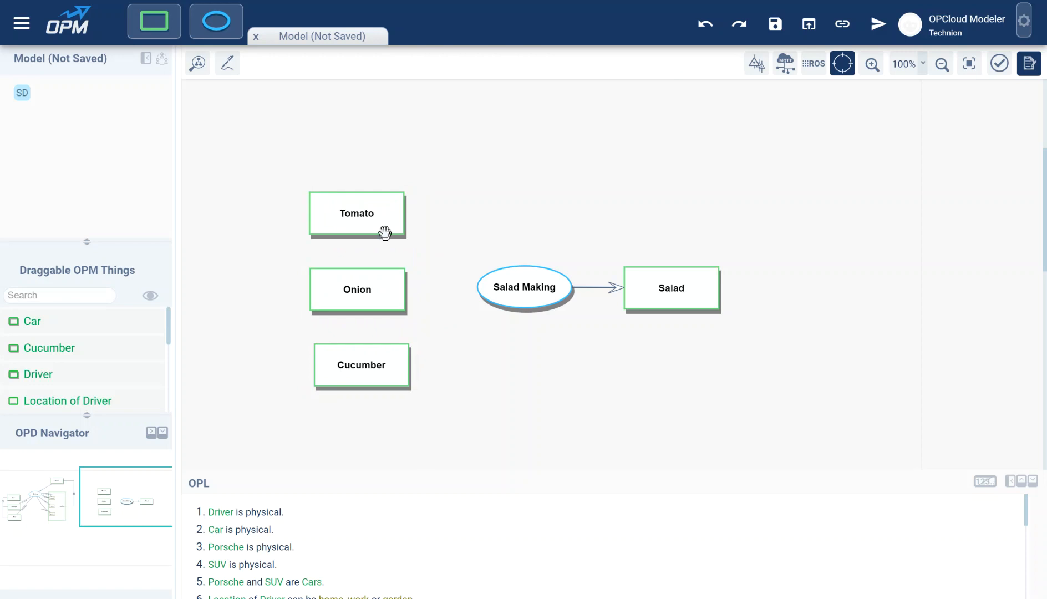
Step: Try linking the ingredients to Salad Making, cancel the link choice, then drag from Tomato to Salad Making
drag(398, 228, 361, 213)
click(362, 213)
ctrl+click(359, 290)
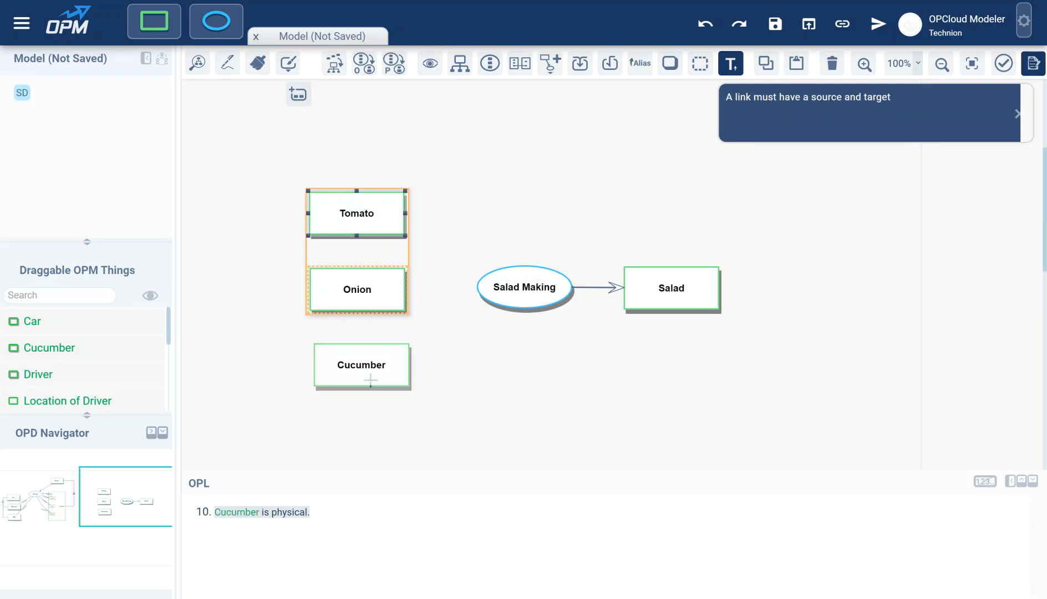
ctrl+click(370, 363)
drag(378, 236, 511, 283)
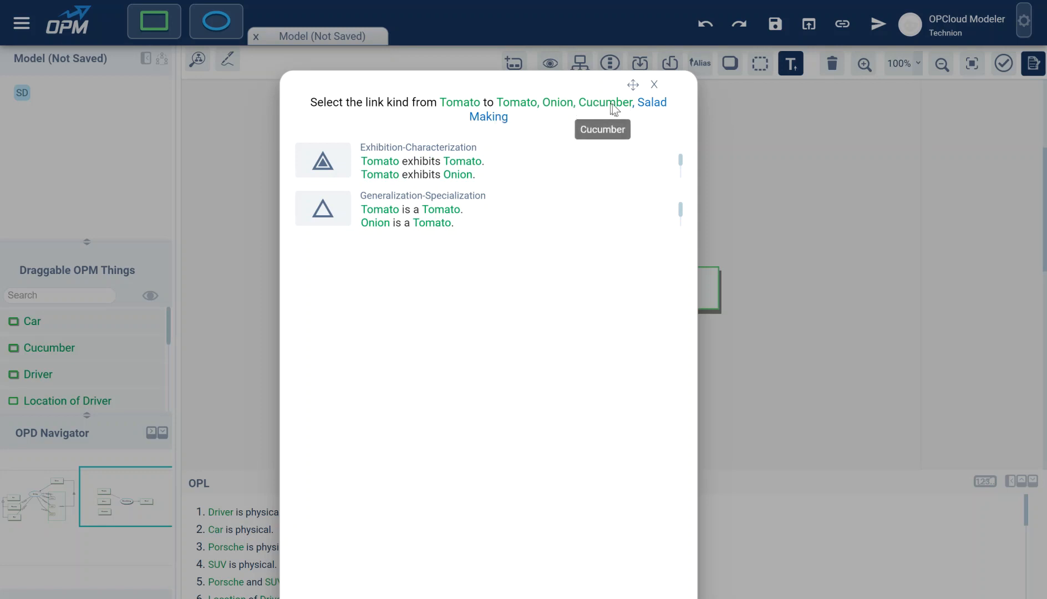
click(654, 84)
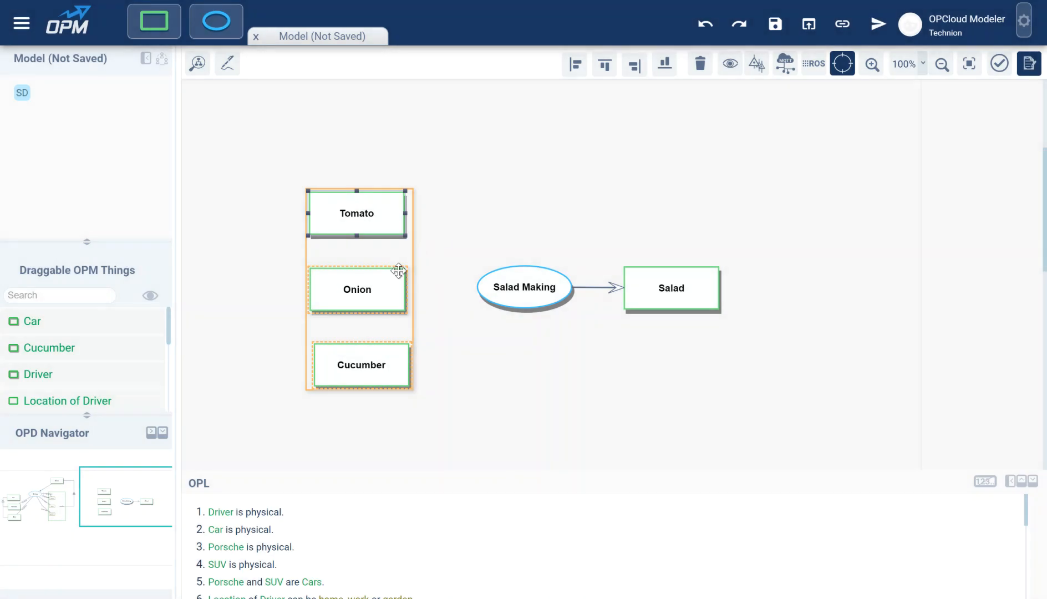
click(481, 234)
click(394, 224)
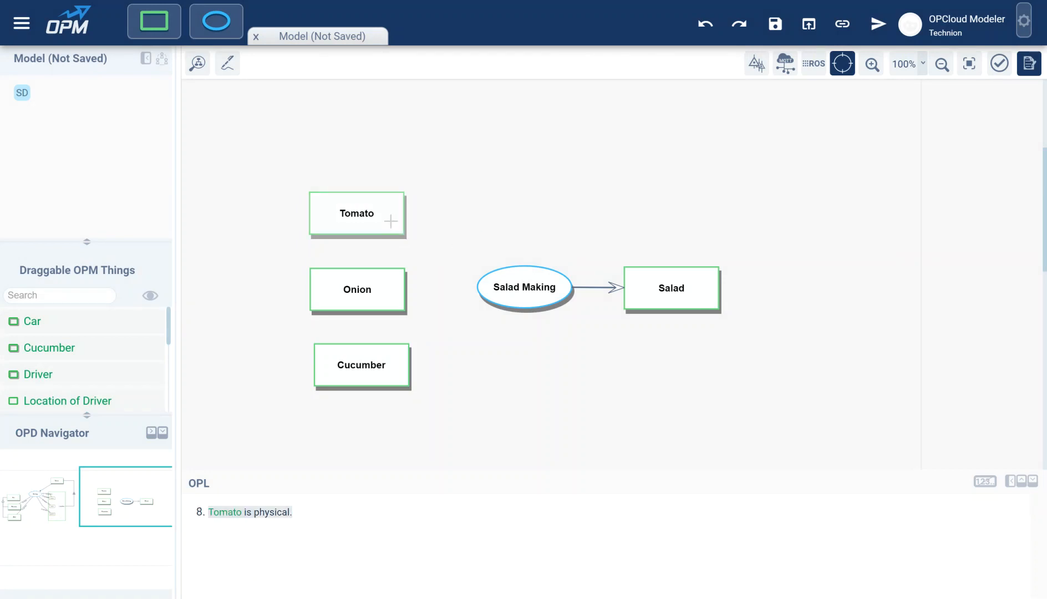
drag(391, 221, 515, 284)
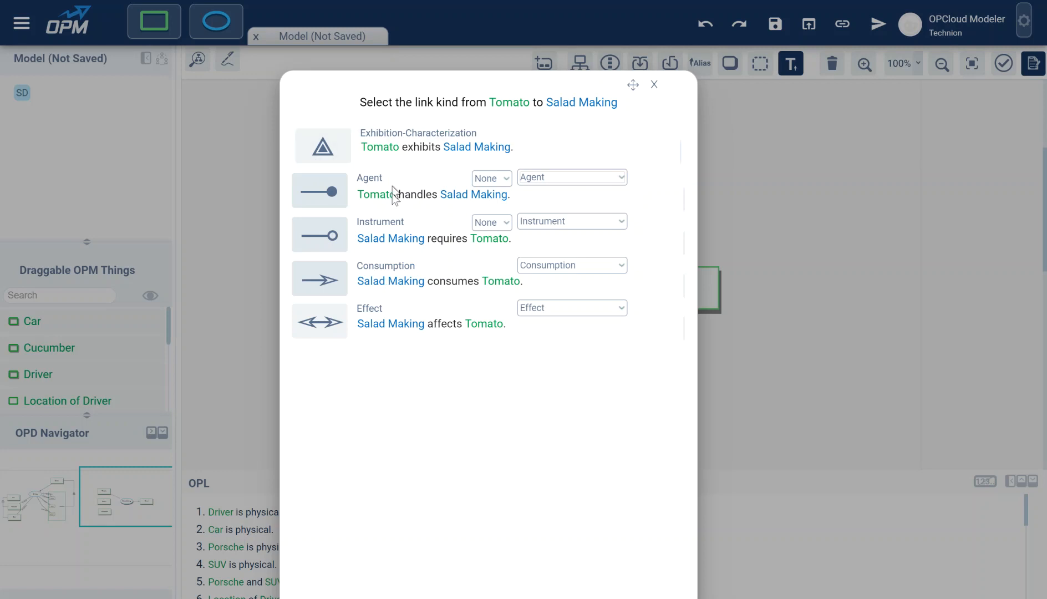
Step: Connect Tomato, Onion and Cucumber to Salad Making by consumption links joined in an XOR fan
click(399, 284)
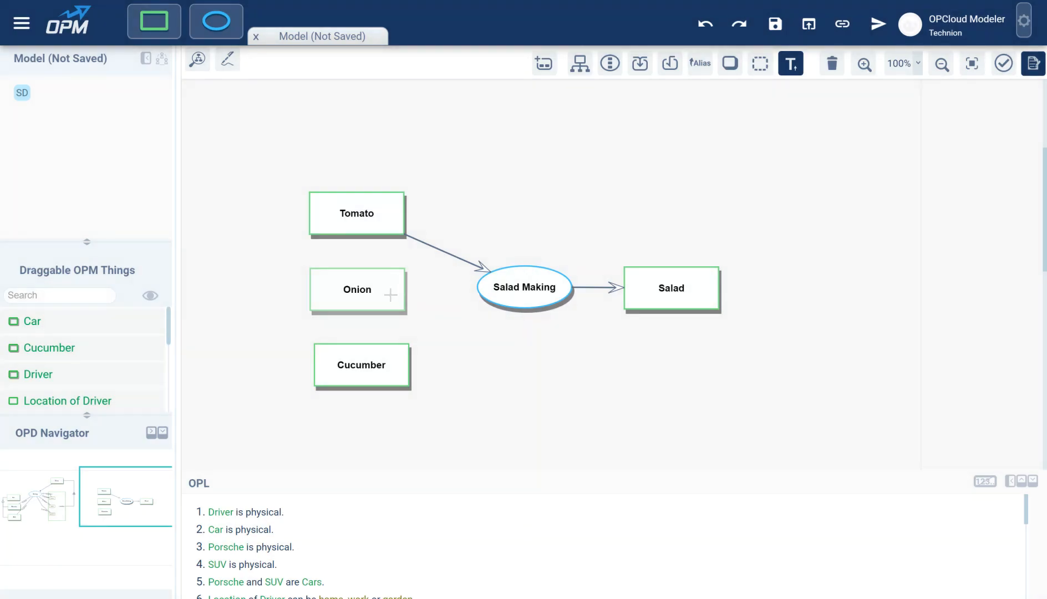
drag(390, 295, 485, 275)
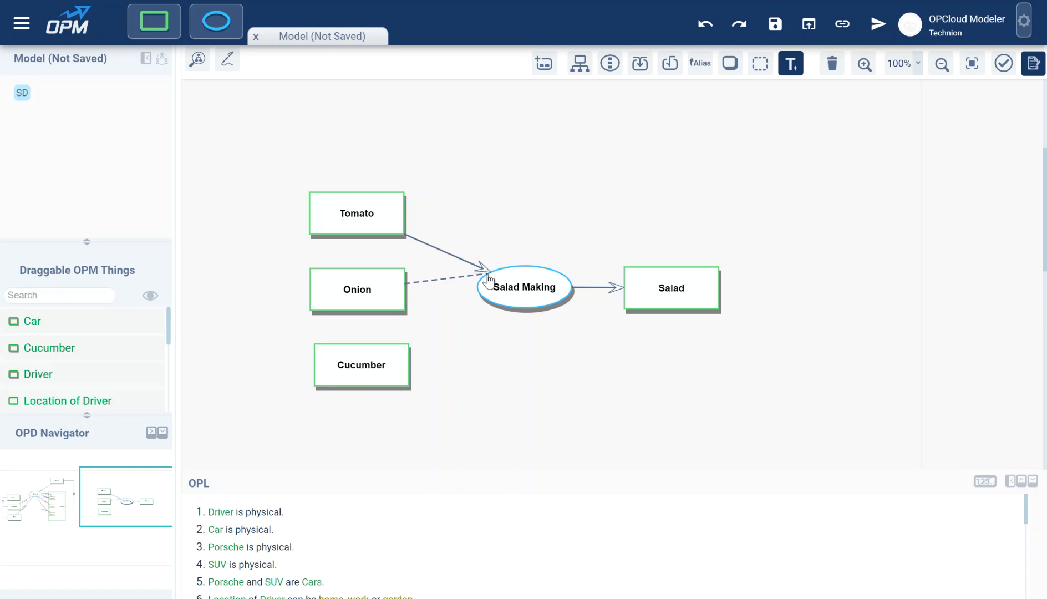
drag(487, 275, 462, 264)
drag(462, 264, 462, 263)
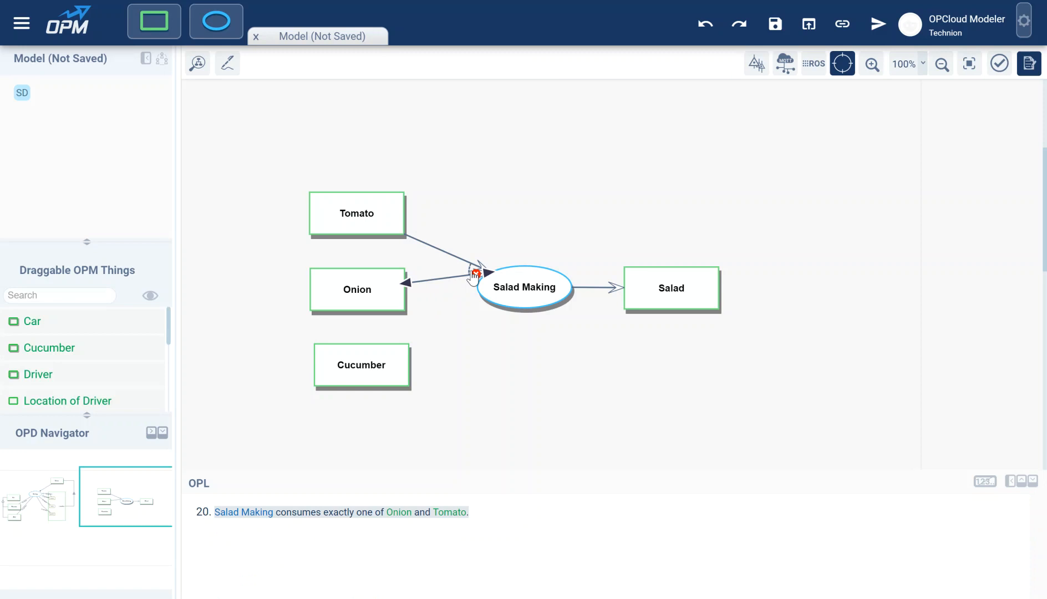
drag(388, 350, 461, 285)
click(473, 276)
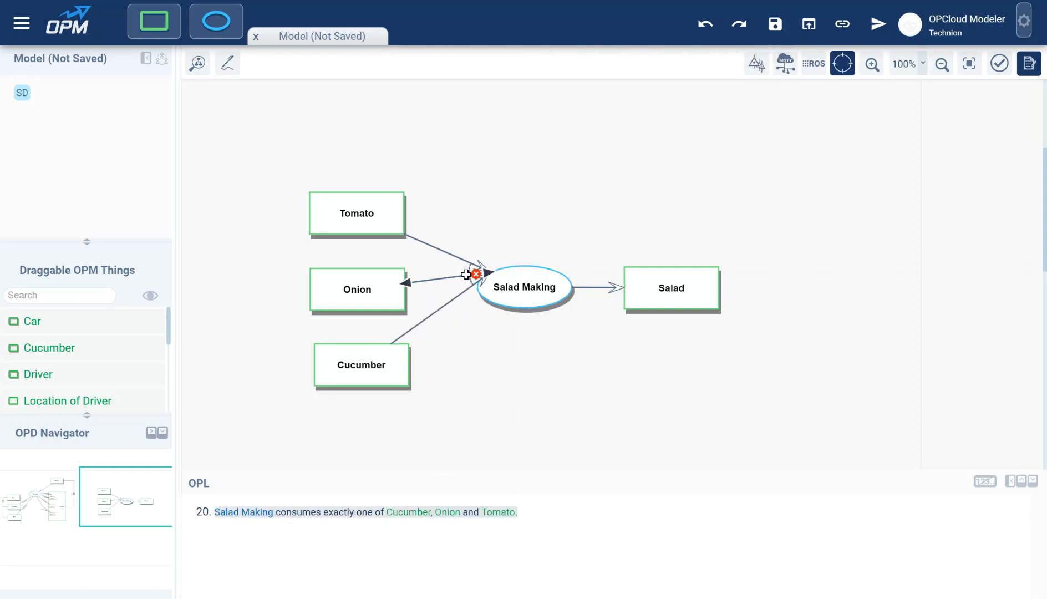
click(466, 267)
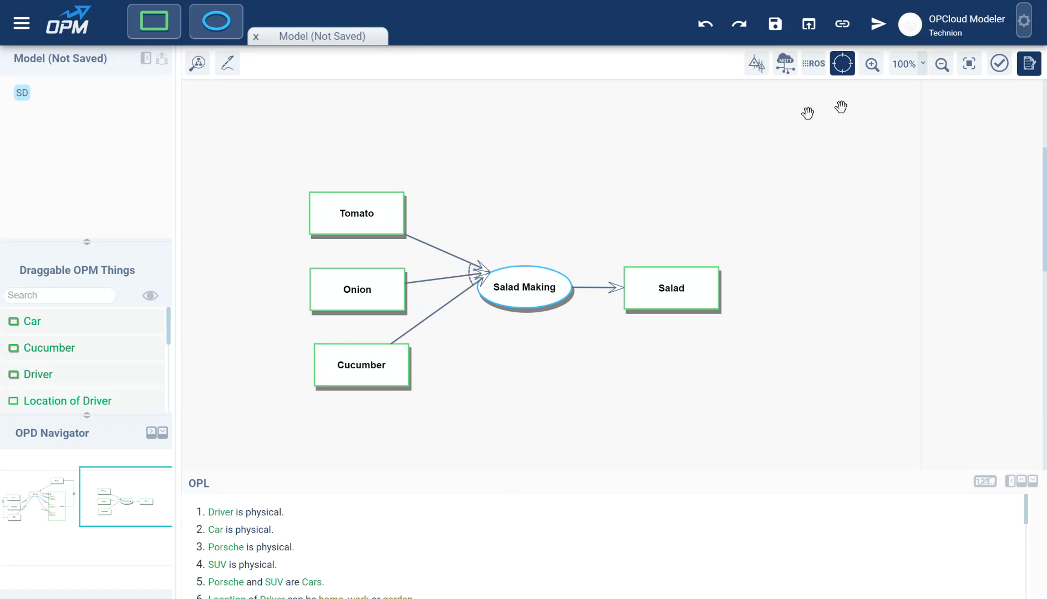
Step: Zoom in to 180% and pan to bring the whole diagram into view
click(872, 66)
click(872, 64)
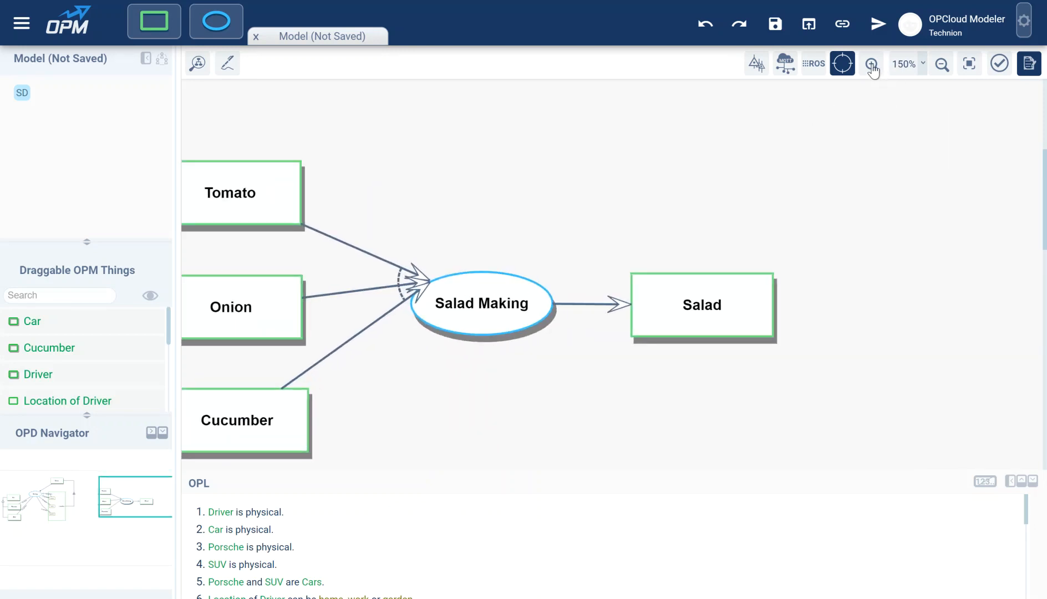
click(871, 64)
drag(438, 218, 578, 194)
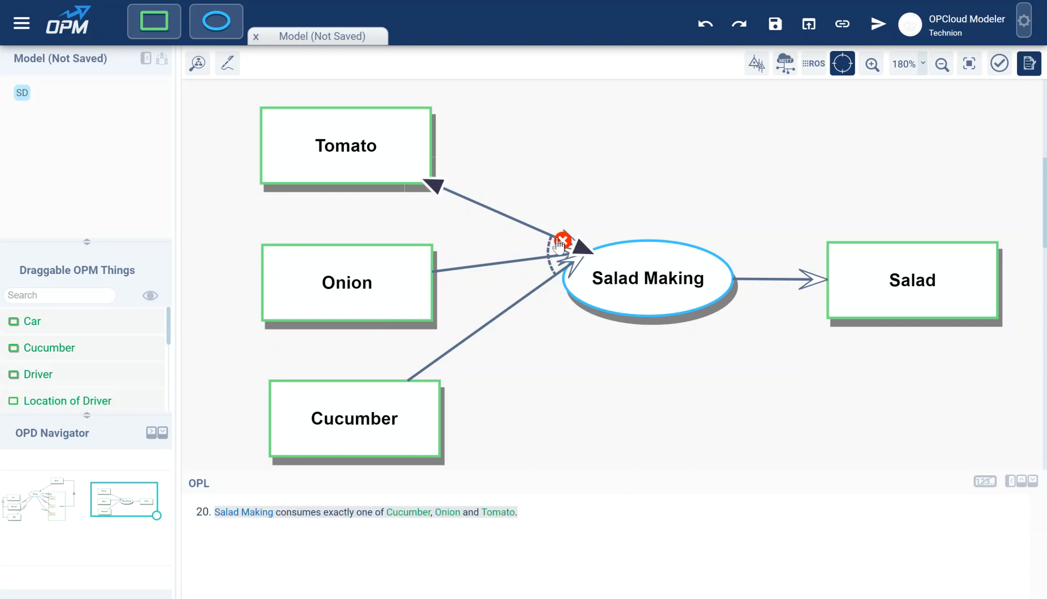
Step: Check the Onion, Tomato and Cucumber consumption links one by one
click(548, 253)
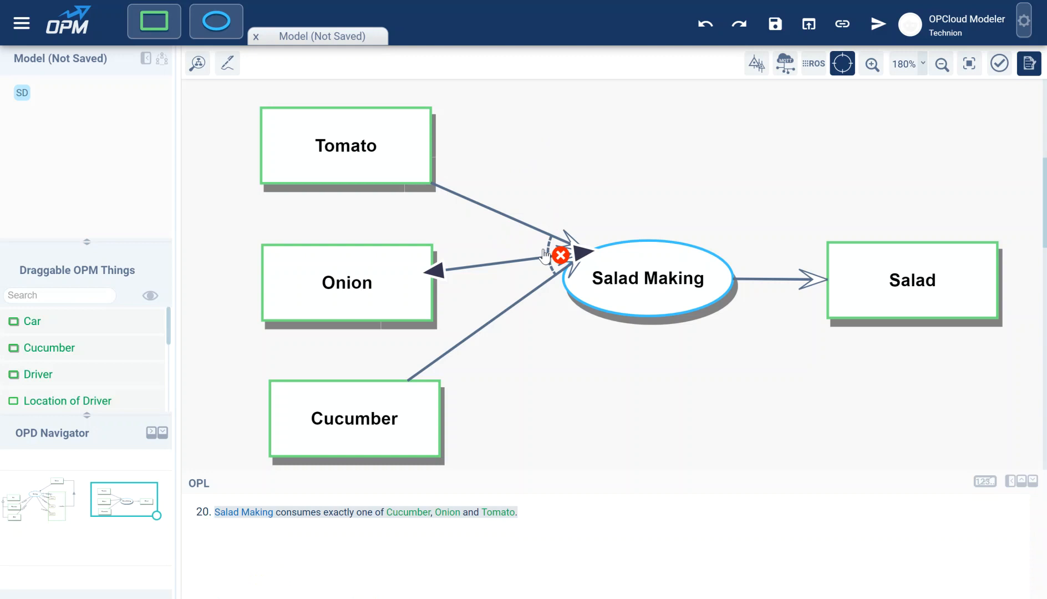
click(549, 244)
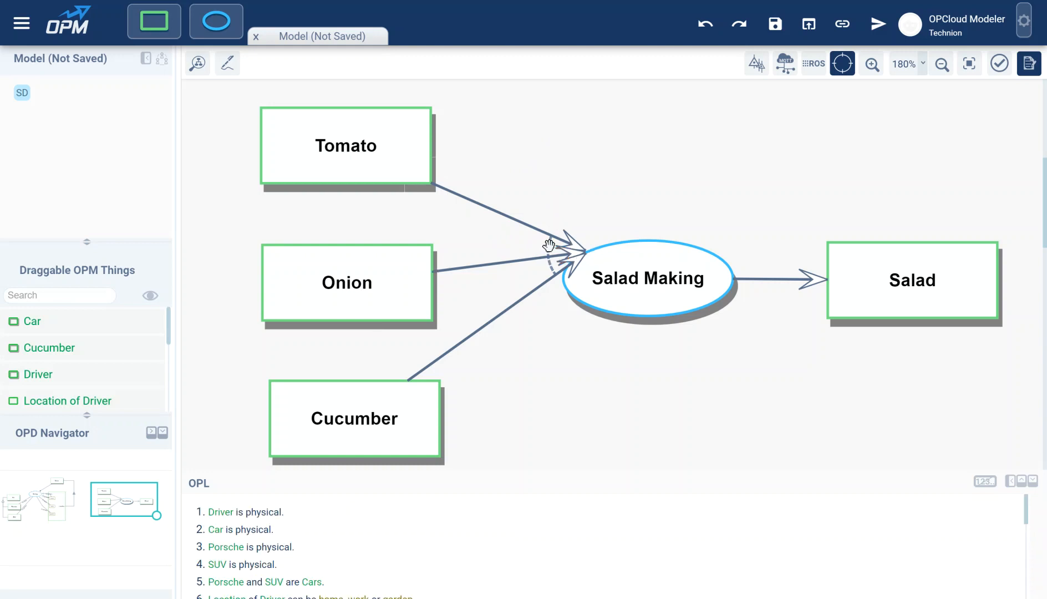
click(546, 236)
click(542, 240)
click(553, 277)
click(544, 239)
click(545, 285)
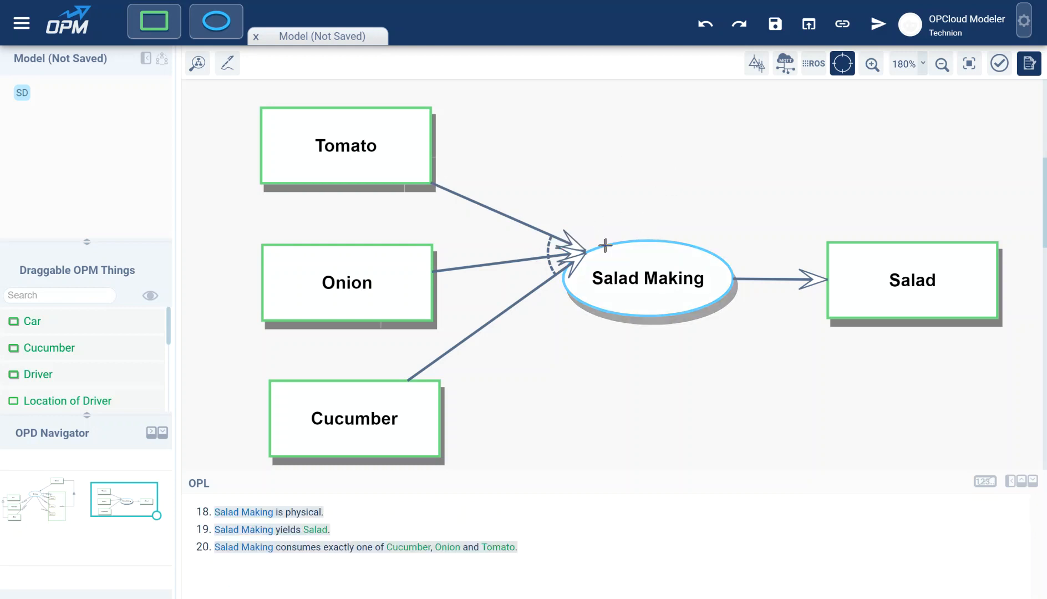
Step: Reattach the Cucumber link end to Salad Making's left edge, nudging Cucumber and Onion up
drag(583, 256, 619, 283)
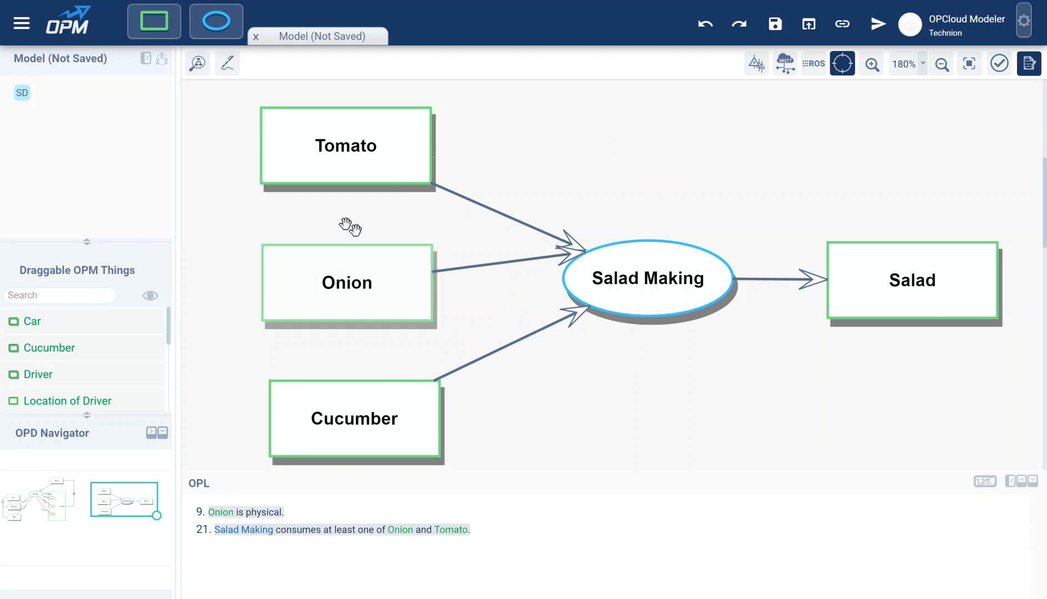
drag(742, 187, 816, 172)
mouse_move(437, 404)
mouse_down()
mouse_move(430, 374)
mouse_move(433, 389)
mouse_up()
drag(443, 280, 419, 267)
drag(665, 287, 650, 250)
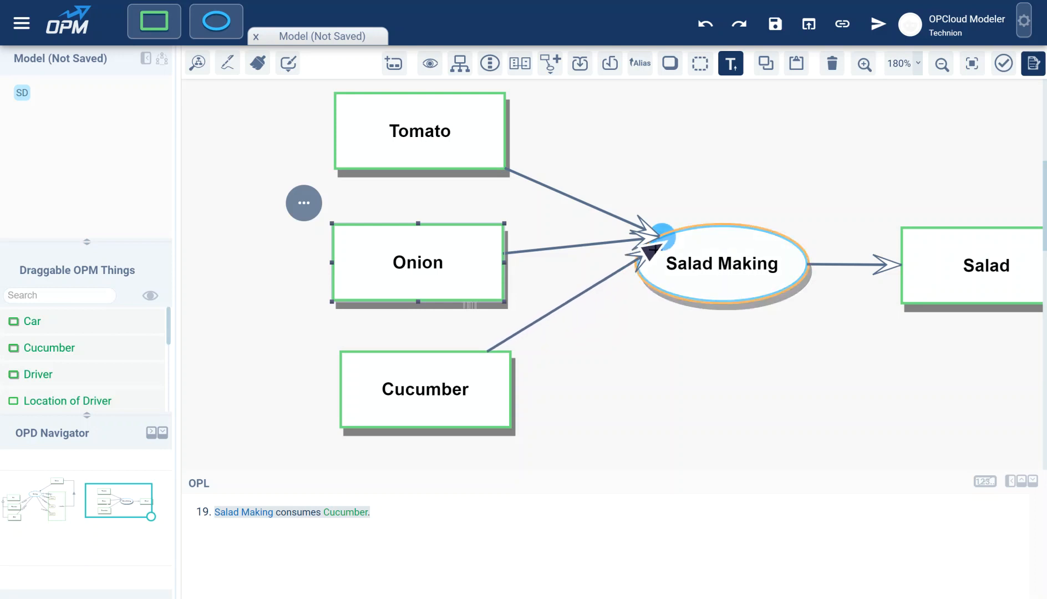
mouse_move(649, 251)
mouse_down()
mouse_move(642, 244)
mouse_move(633, 261)
mouse_move(643, 260)
mouse_move(638, 233)
mouse_move(625, 249)
mouse_move(640, 270)
mouse_move(624, 253)
mouse_move(638, 256)
mouse_up()
Step: Check the Tomato and Onion consumption links to confirm they share the XOR fan
click(653, 237)
click(653, 231)
click(595, 258)
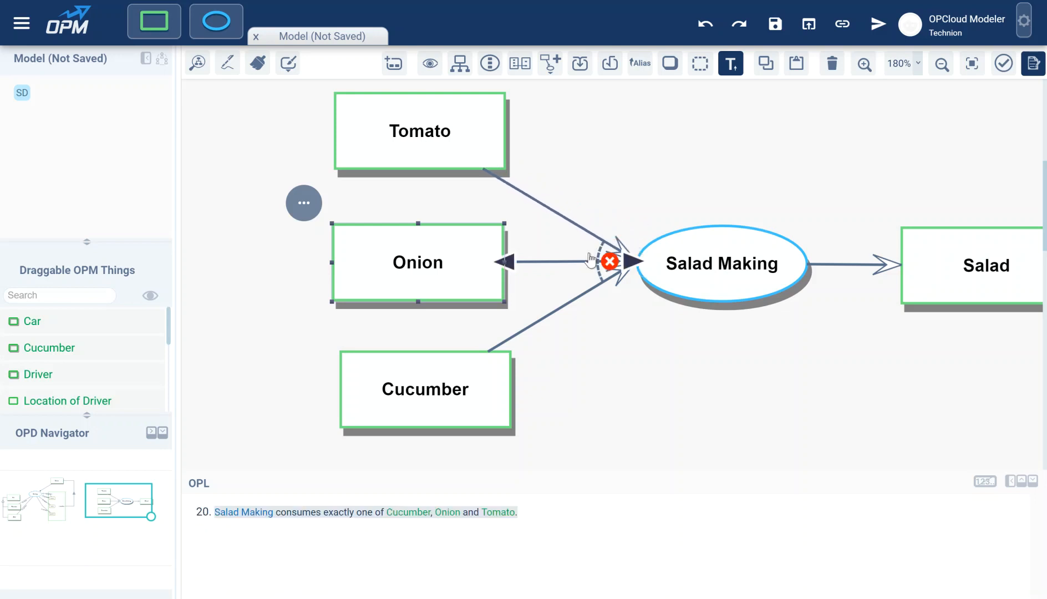
click(594, 247)
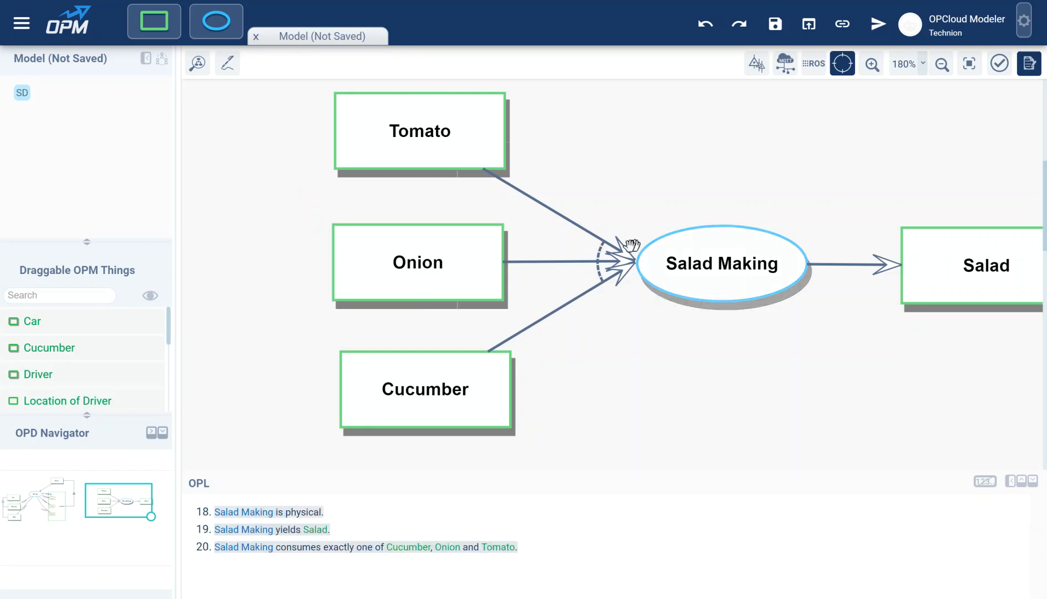
click(598, 258)
click(588, 245)
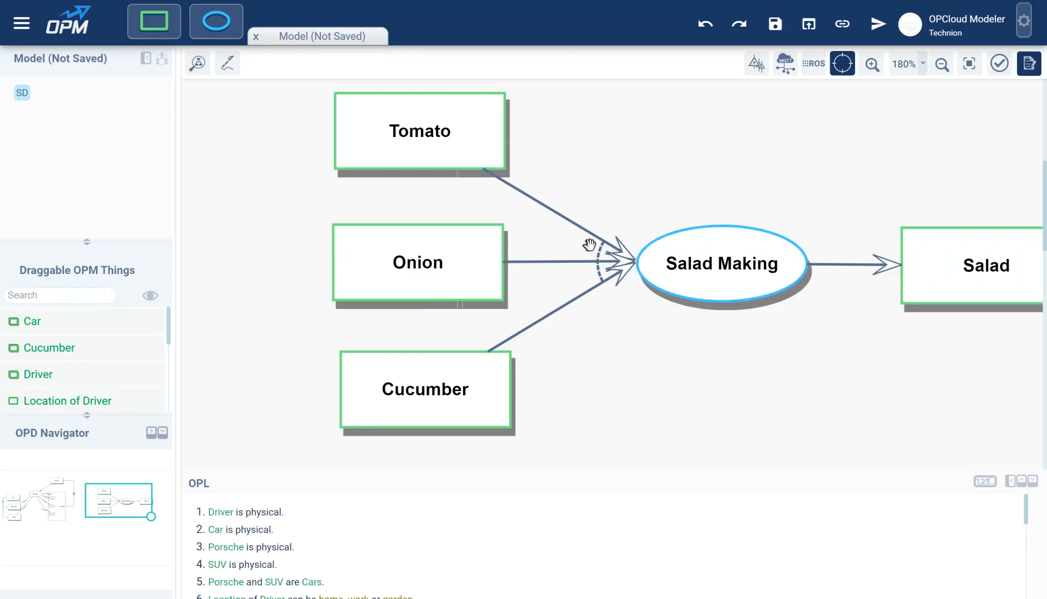
drag(793, 177, 742, 182)
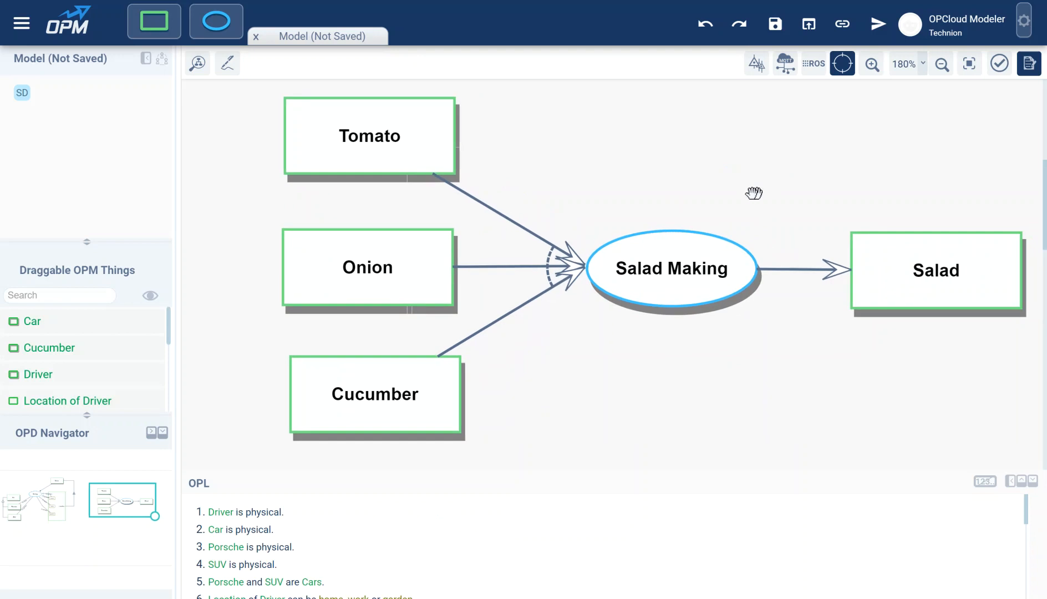
click(526, 225)
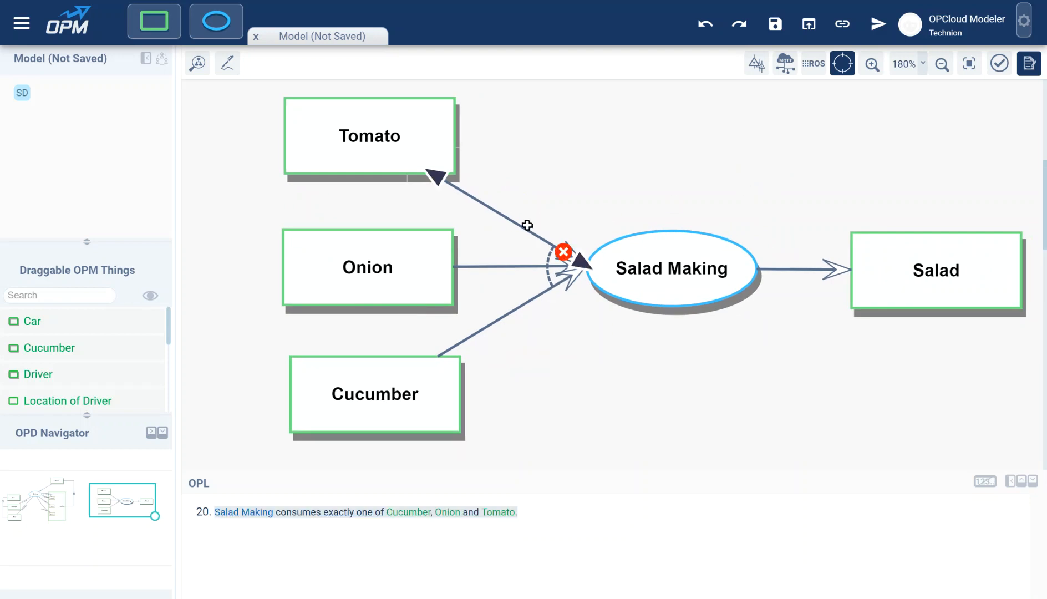
click(546, 228)
drag(796, 143, 763, 232)
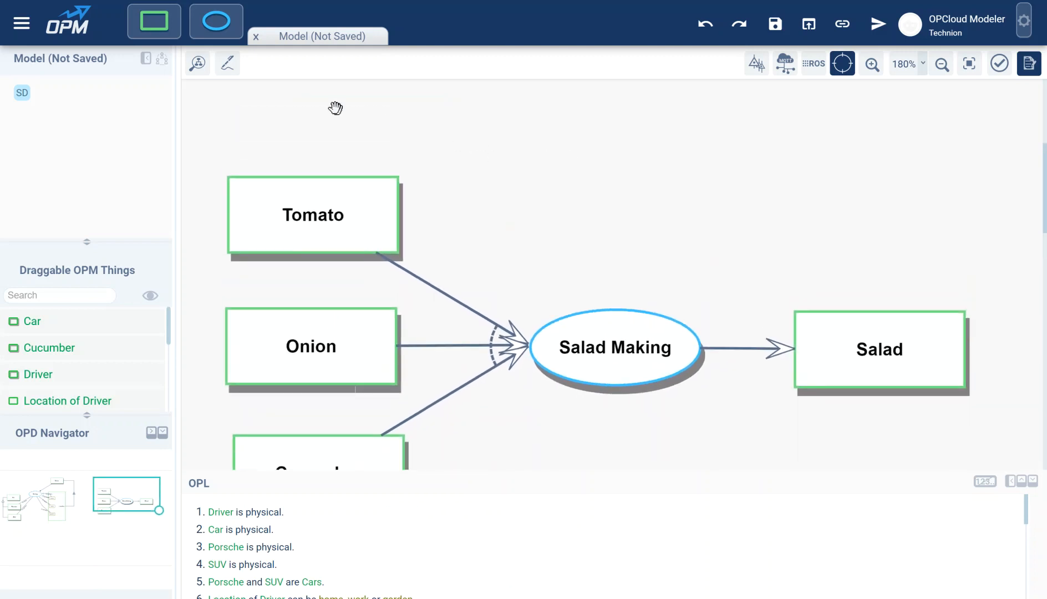
Step: Remove Object 10 through its actions menu, then select Salad and open its actions
drag(154, 25, 626, 186)
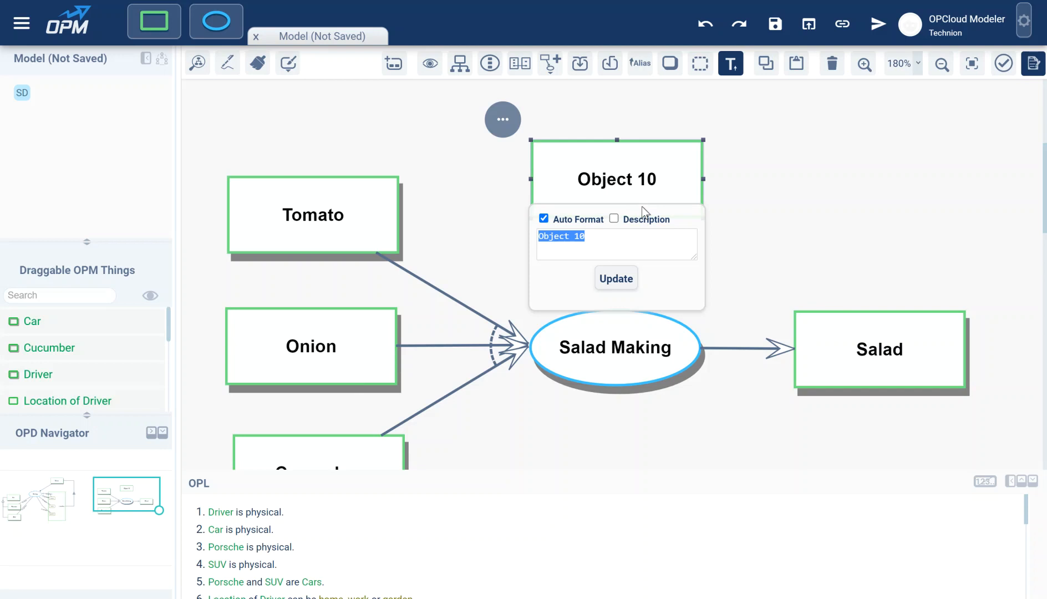
click(516, 130)
click(534, 133)
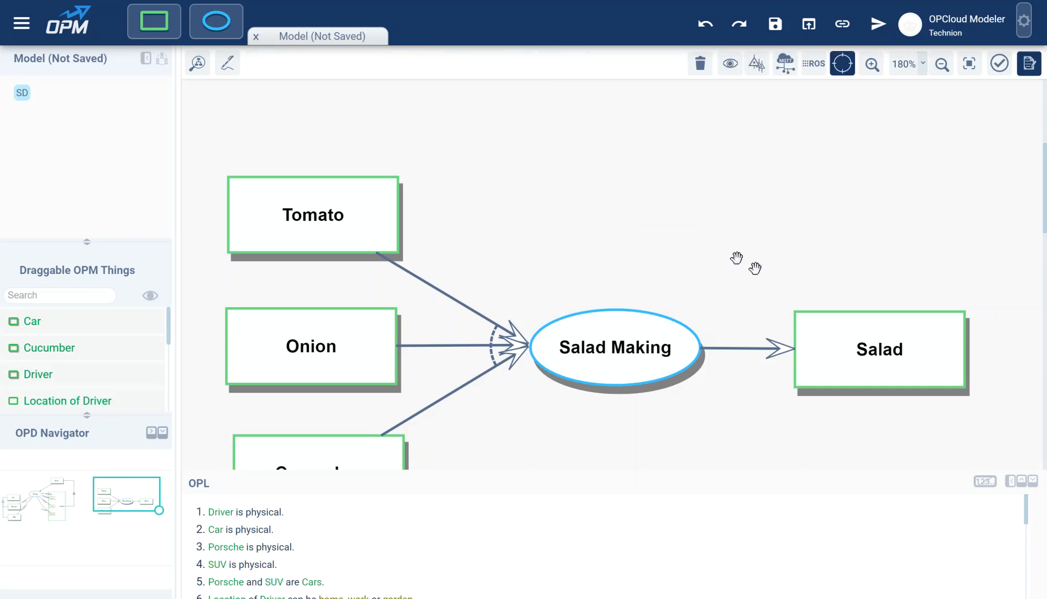
click(883, 344)
click(763, 304)
Step: Add states to Salad and name the first two tomato and onion
click(775, 255)
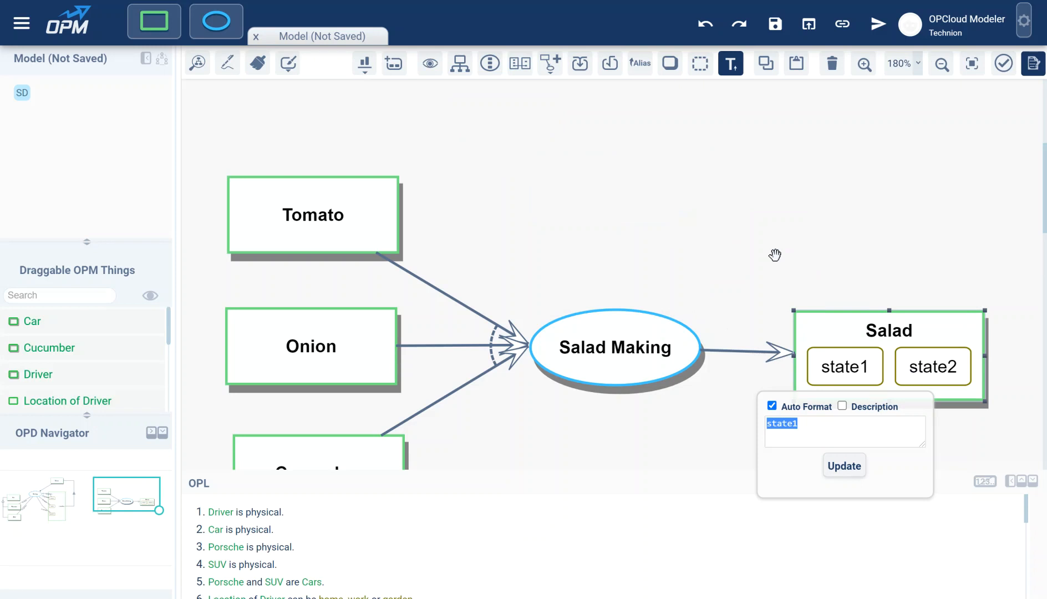
text(to)
key(Tab)
text(o)
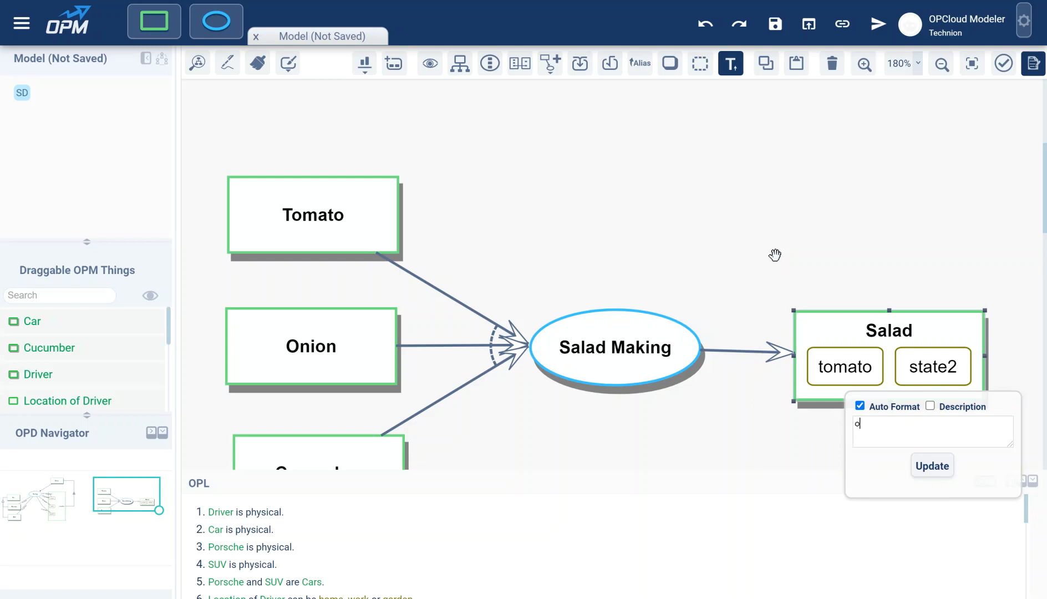
text(nion)
key(Return)
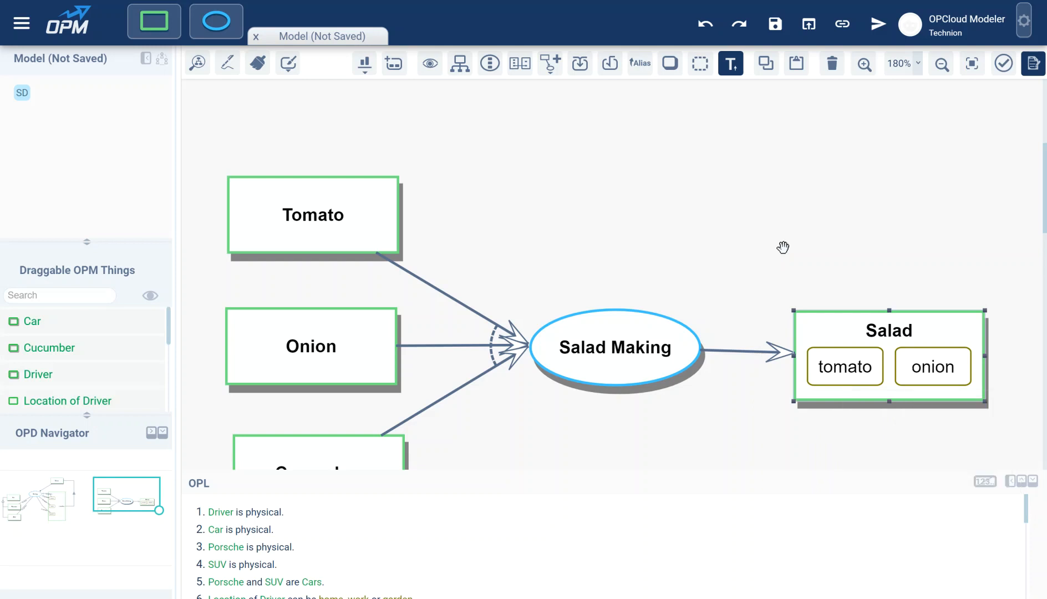
Step: Add a third state to Salad and name it cucumber
click(394, 63)
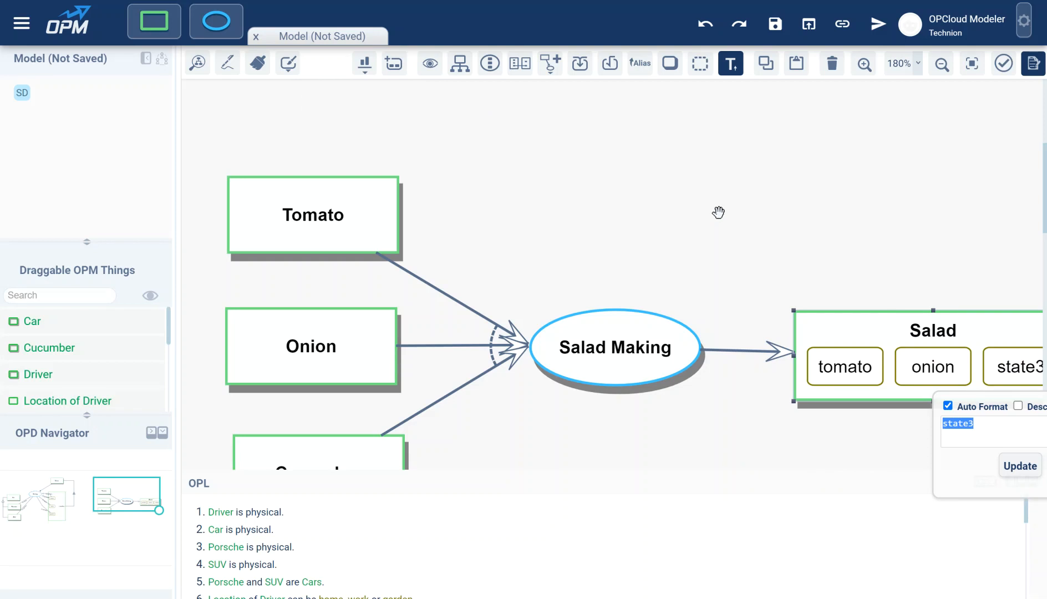
drag(753, 275, 675, 201)
click(971, 255)
click(943, 294)
text(cu)
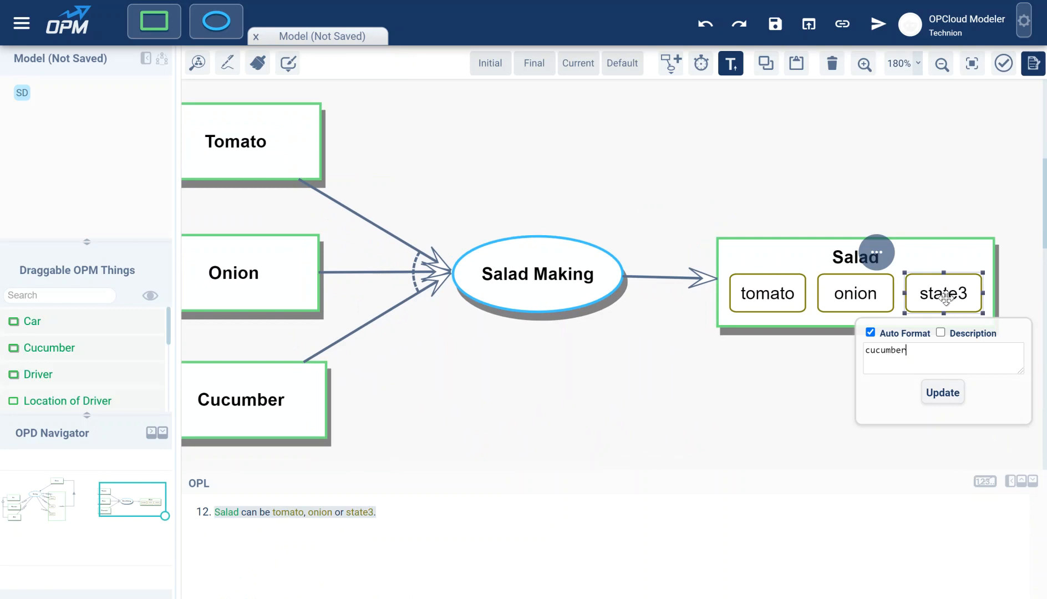
text(cumber)
key(Return)
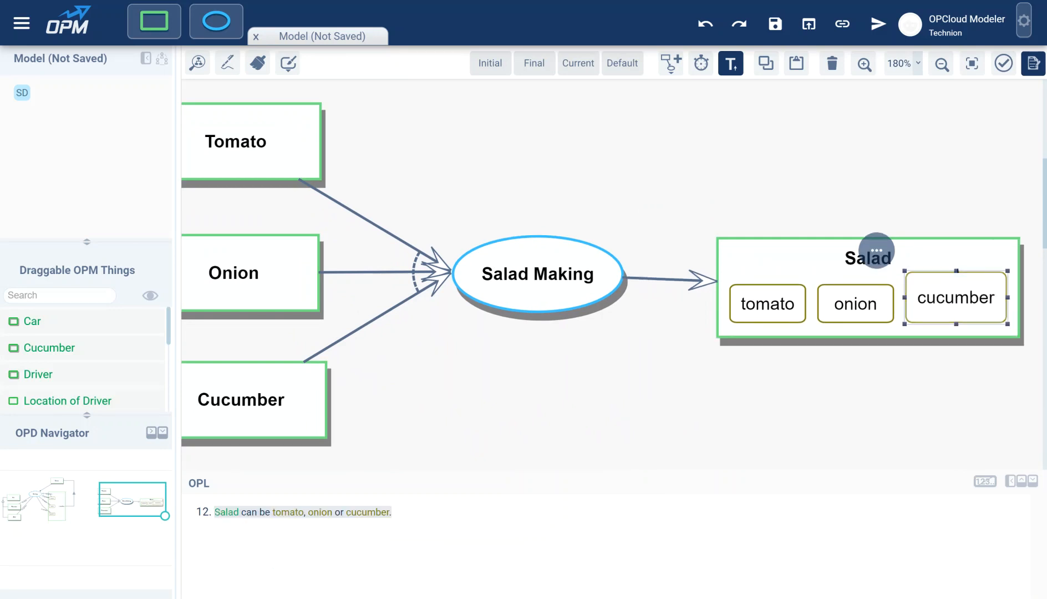
Step: Stack Salad's states with Arrange Left and reattach the result link to the tomato state
drag(852, 256, 851, 247)
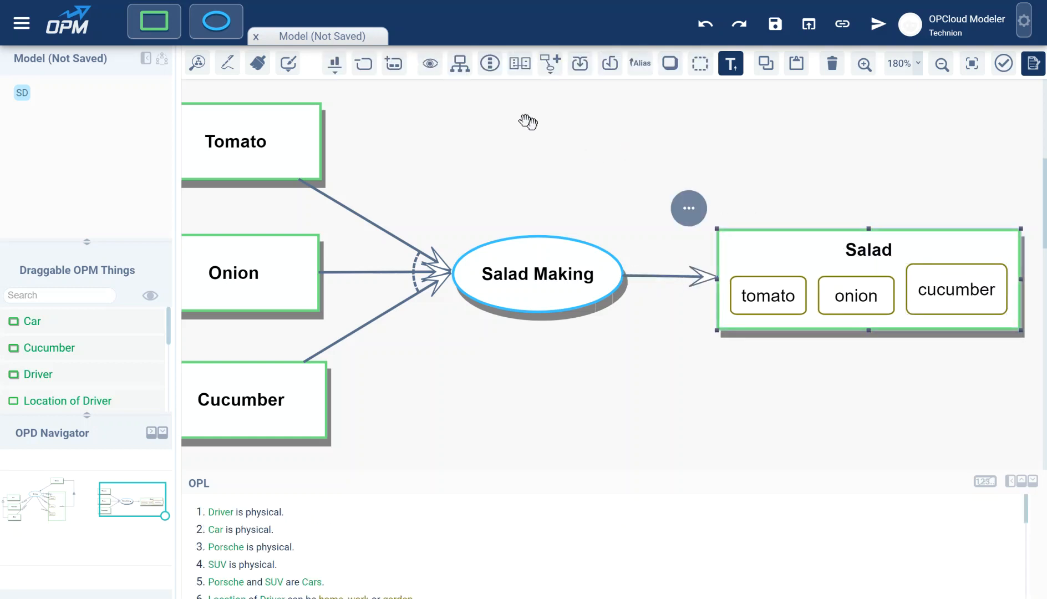
click(336, 66)
click(334, 96)
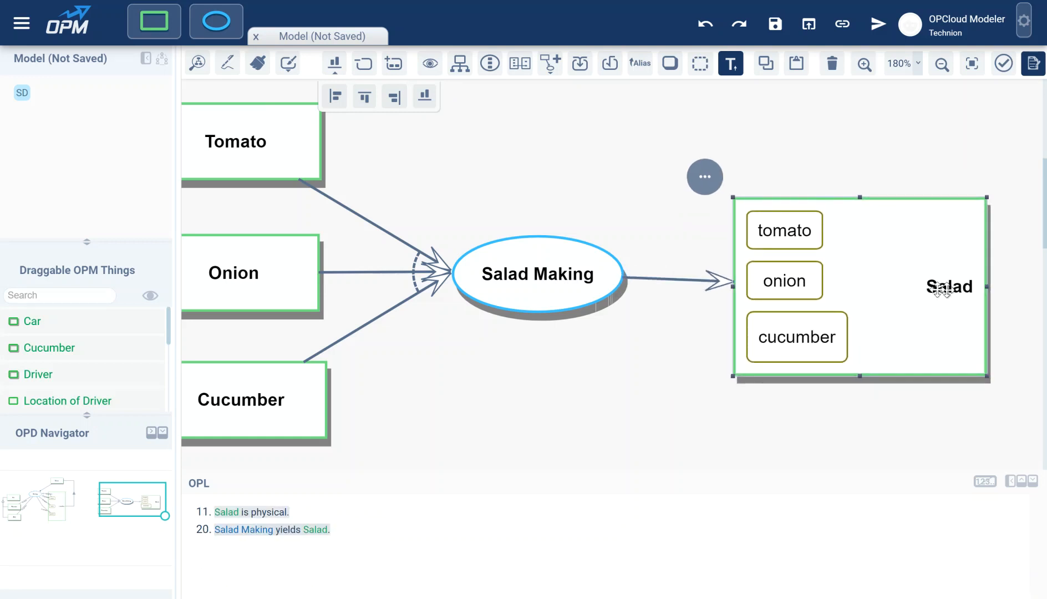
click(729, 281)
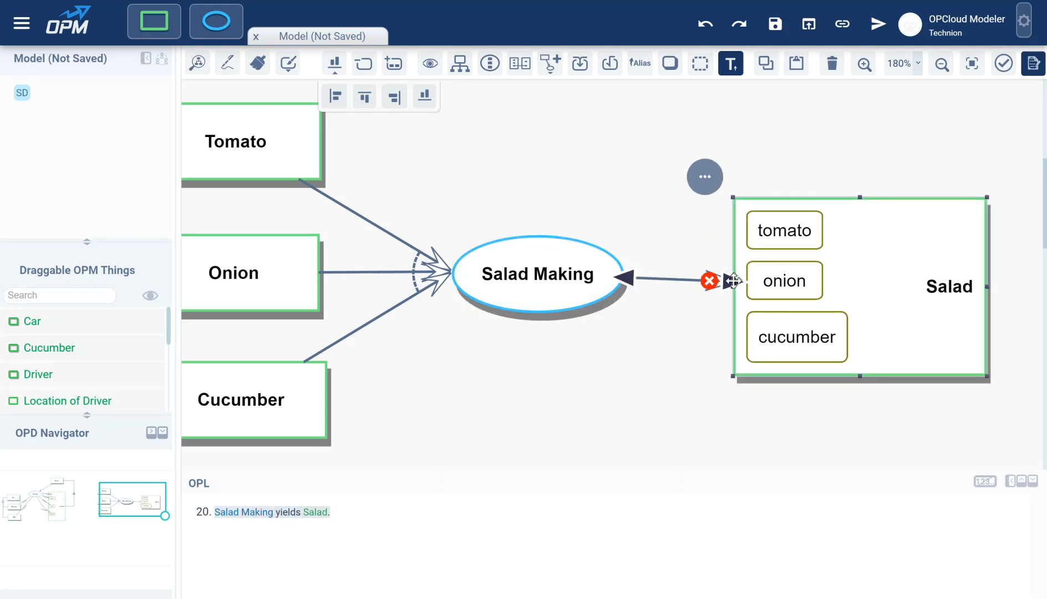
drag(730, 281, 755, 230)
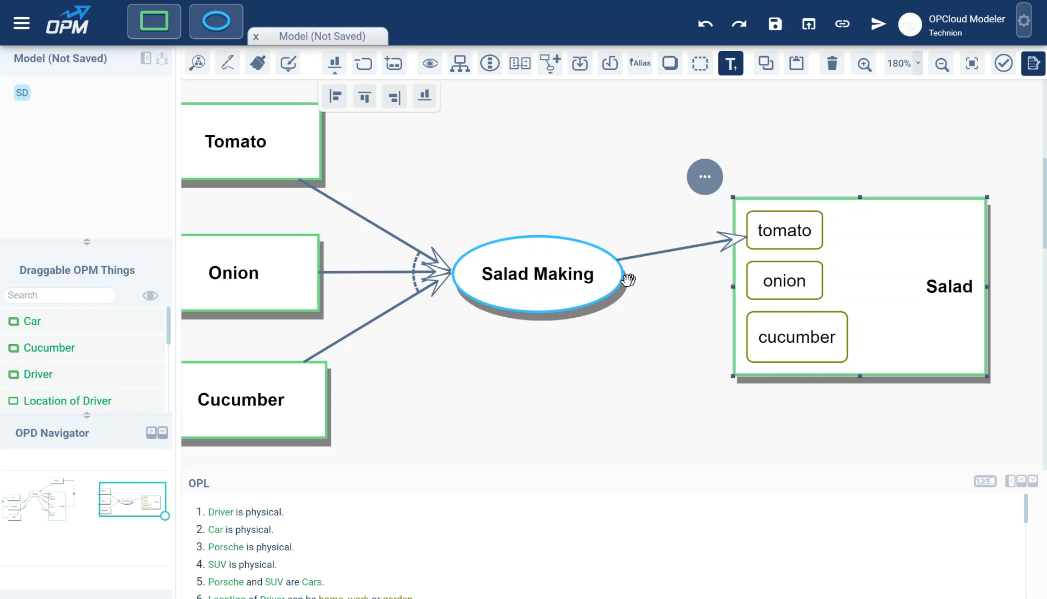
Step: Draw result links from Salad Making to the onion and cucumber states
drag(622, 275, 754, 273)
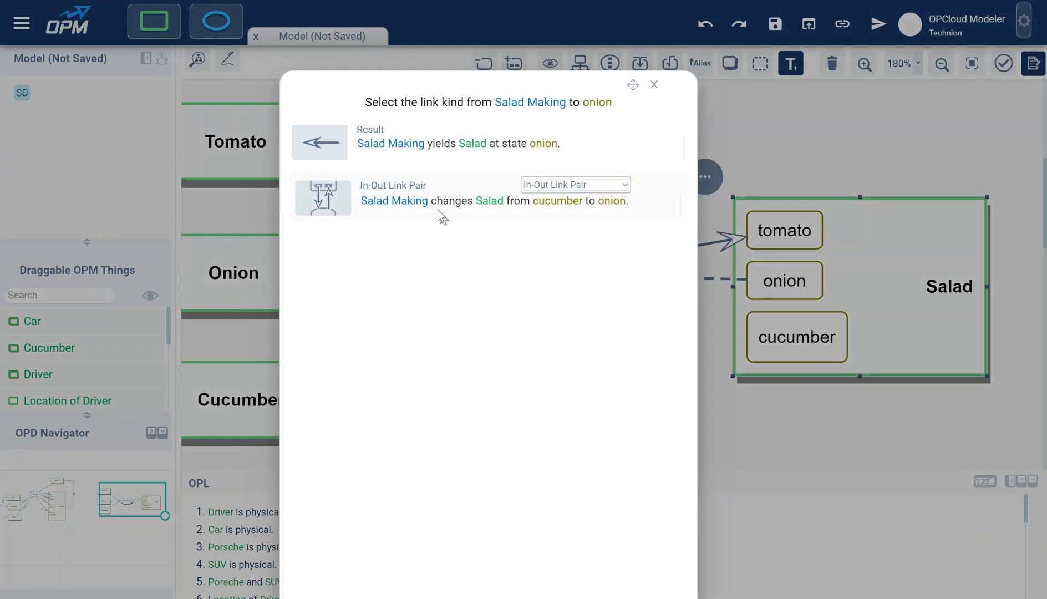
click(333, 139)
drag(566, 272, 548, 252)
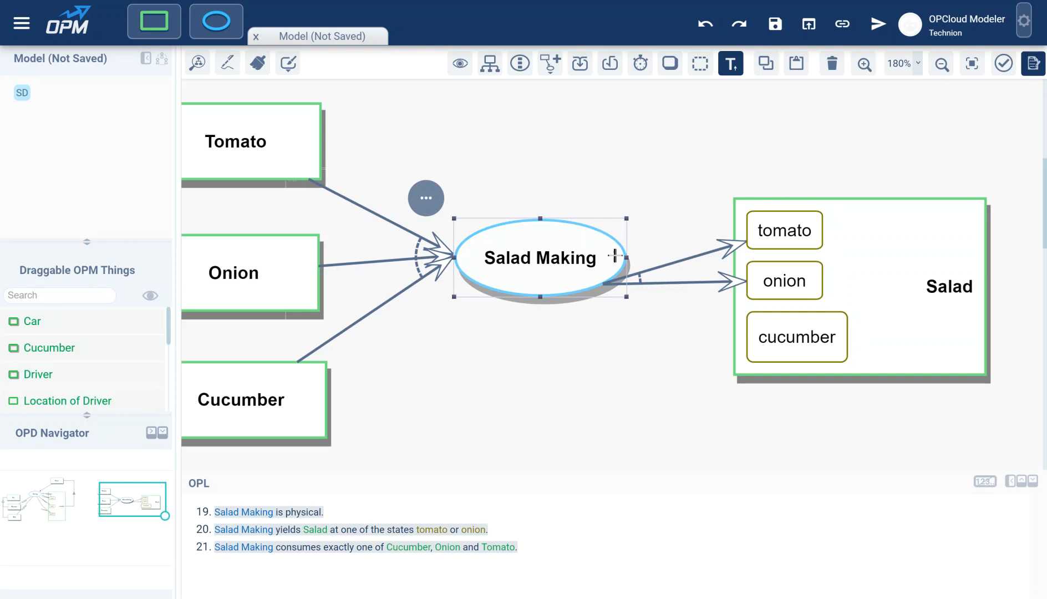
drag(612, 251, 765, 339)
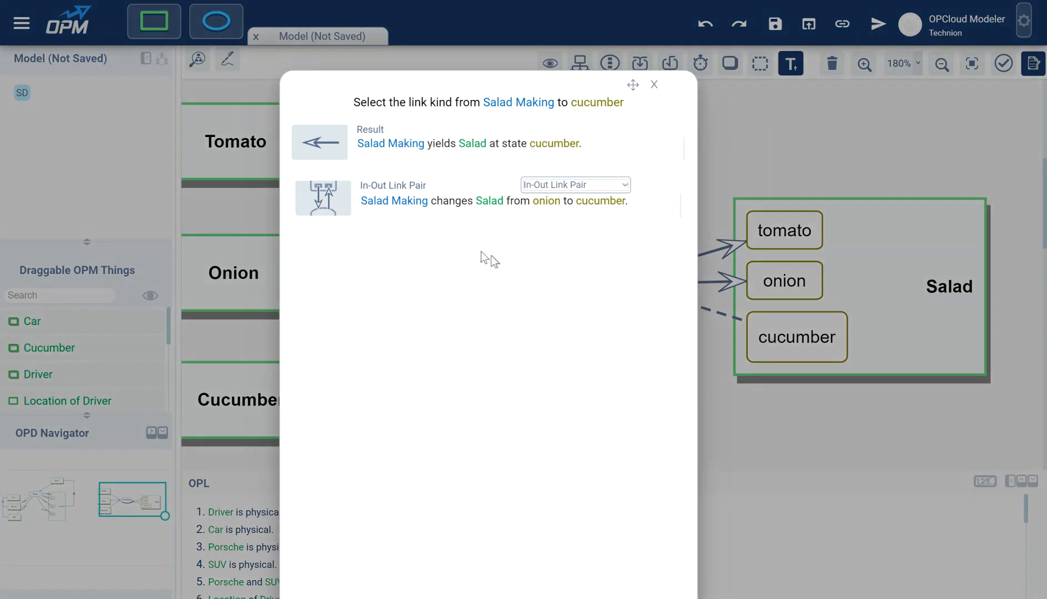
click(327, 142)
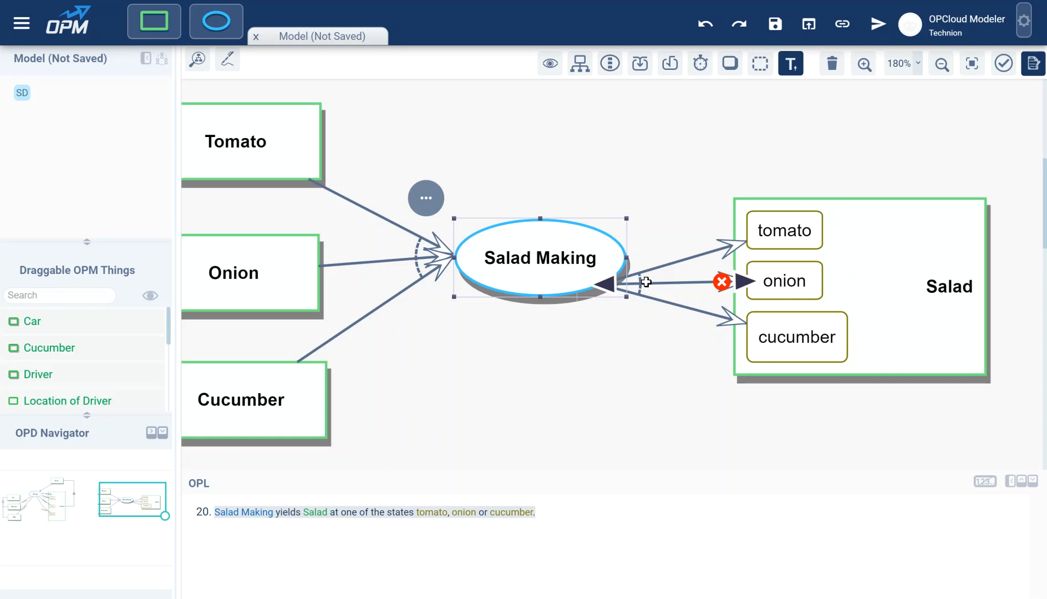
click(668, 159)
drag(551, 159, 645, 185)
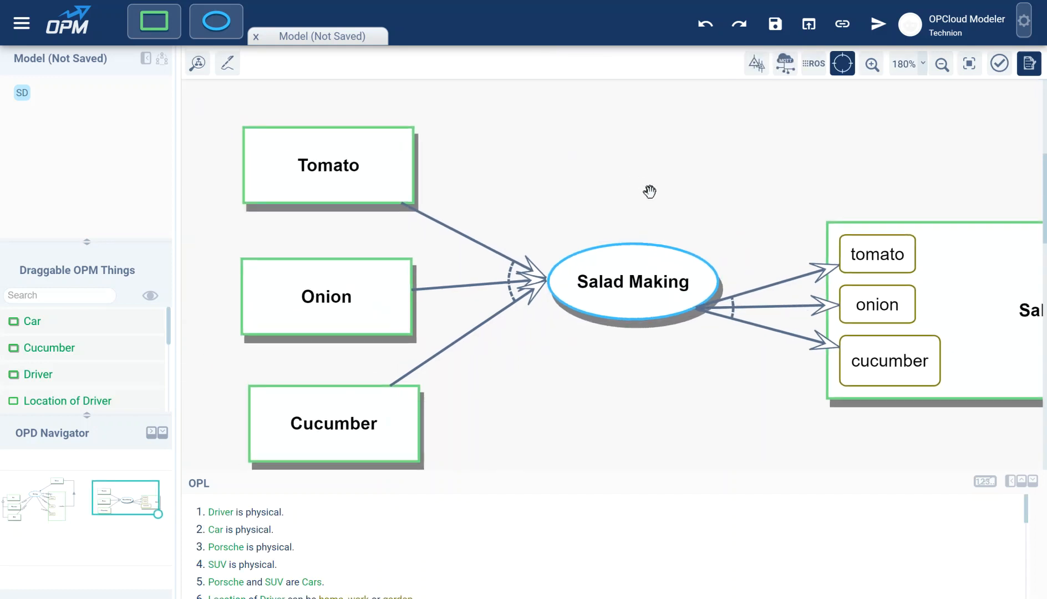
Step: Set path tomato on the Tomato consumption link and the tomato result link
click(485, 243)
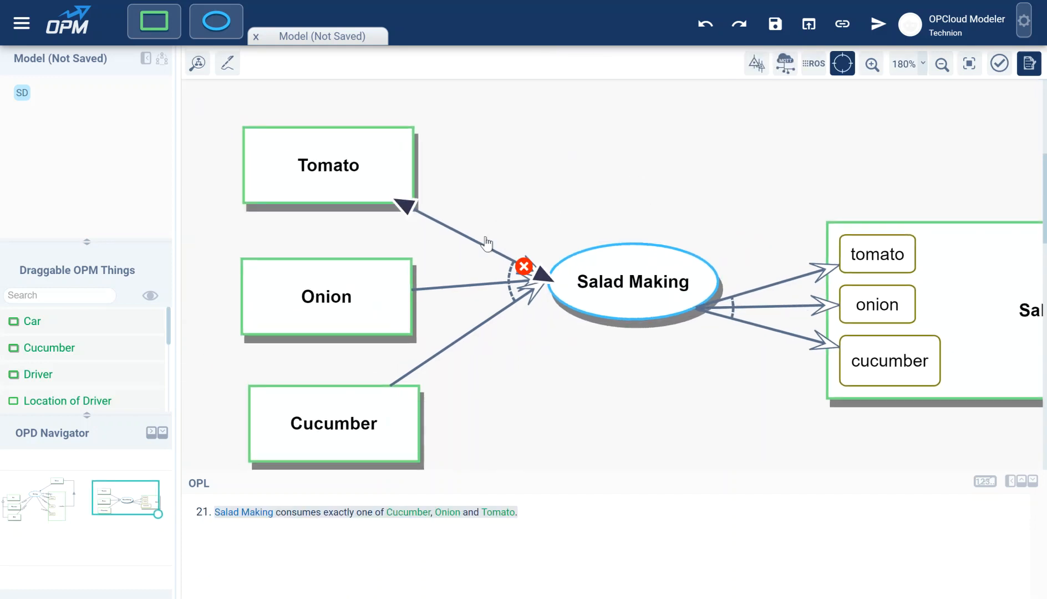
double_click(481, 241)
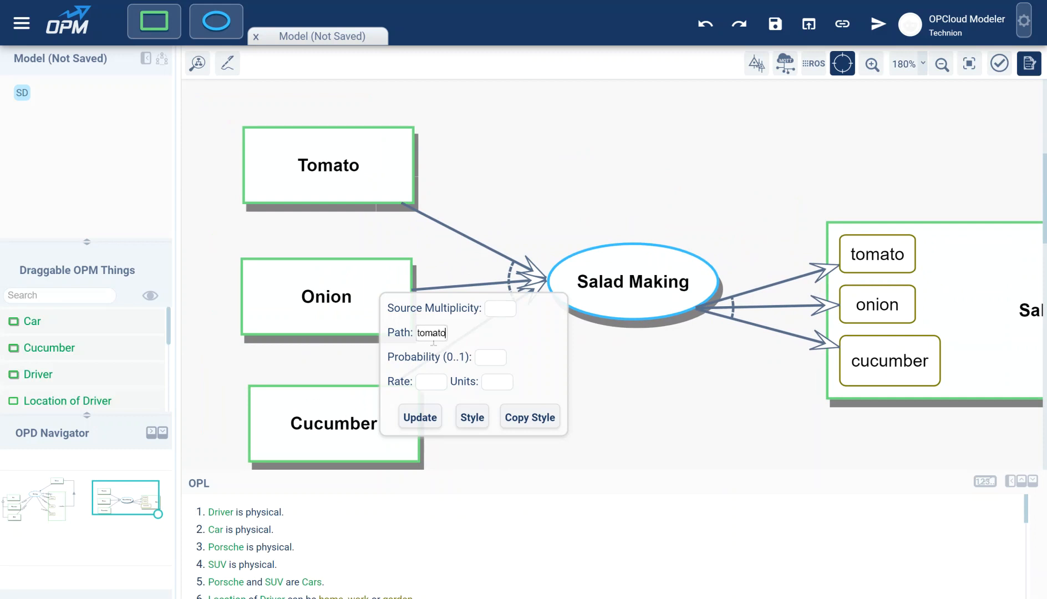
click(427, 420)
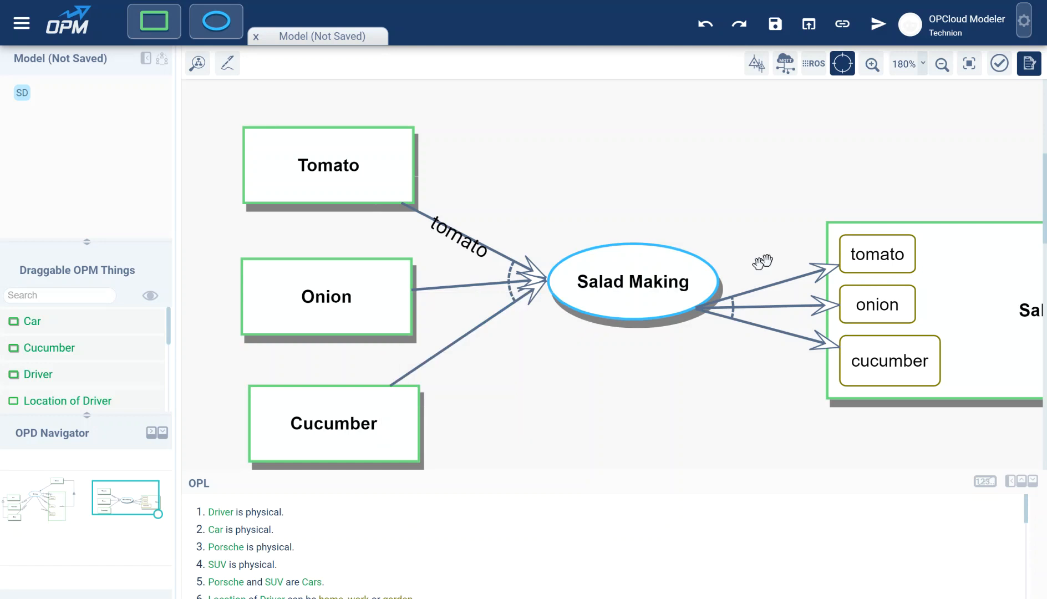
double_click(773, 278)
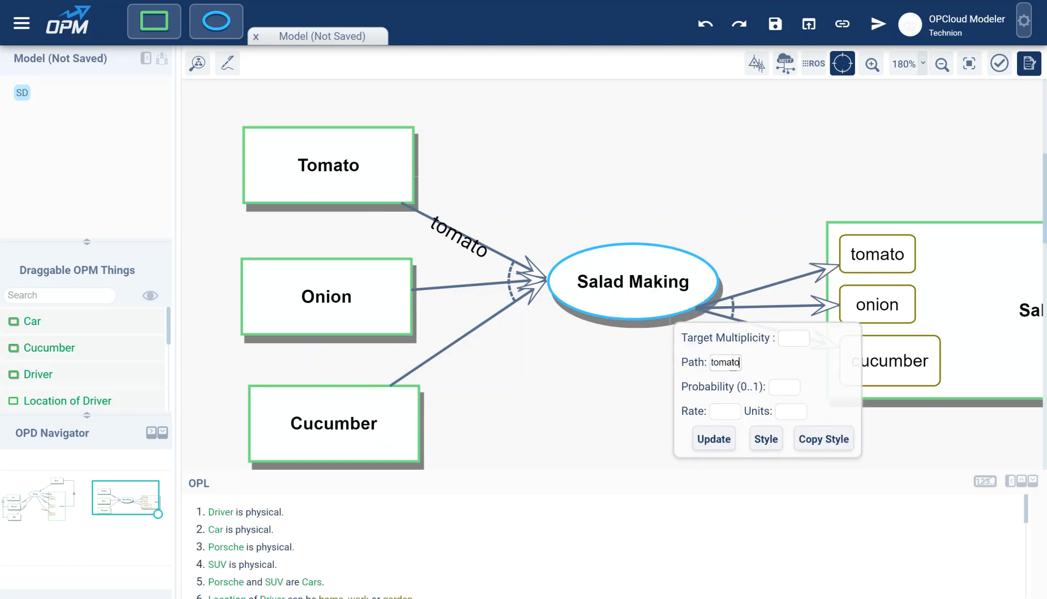
click(730, 443)
Step: Move the Onion link's arrowhead on Salad Making, separating it from the either-or group
click(456, 242)
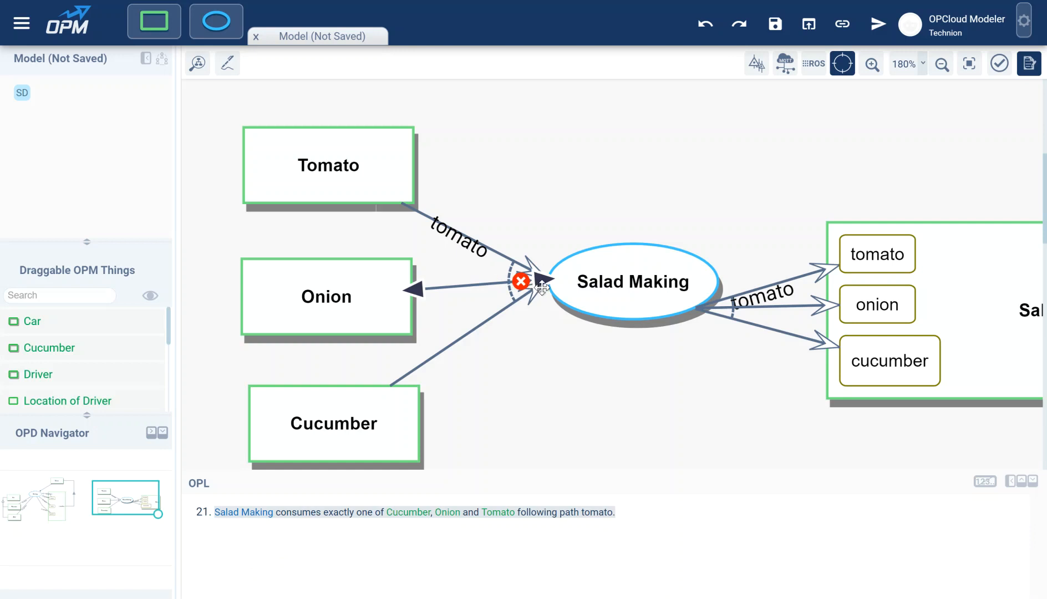
drag(544, 282, 586, 280)
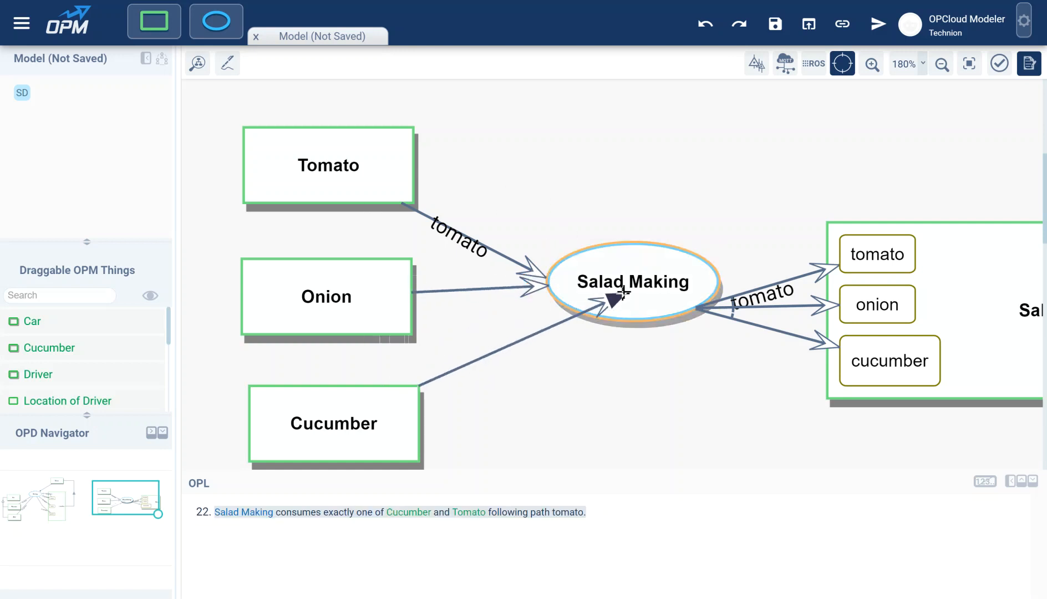
mouse_move(465, 241)
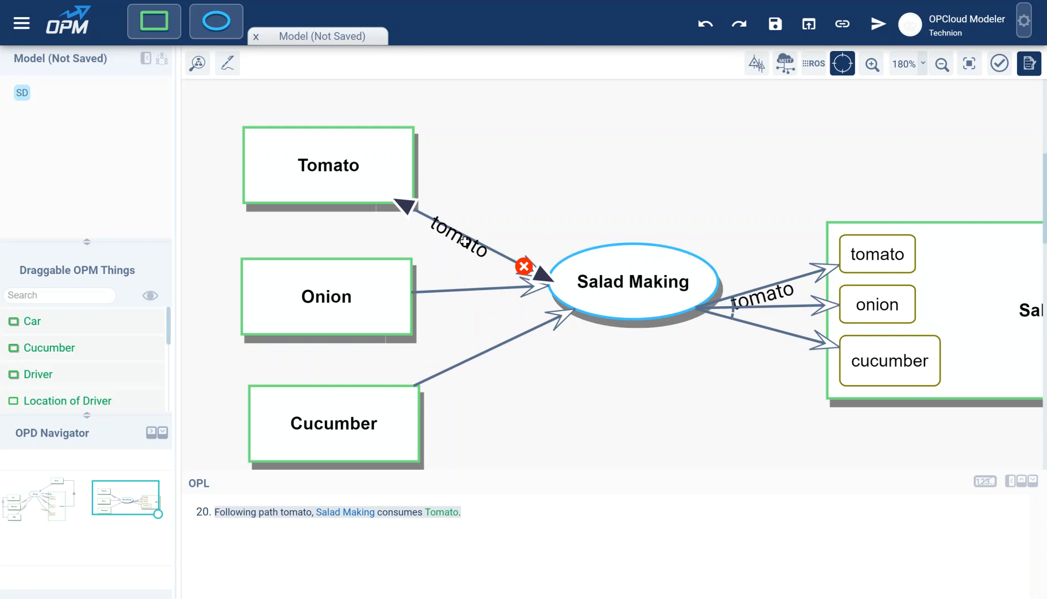
drag(689, 177, 644, 186)
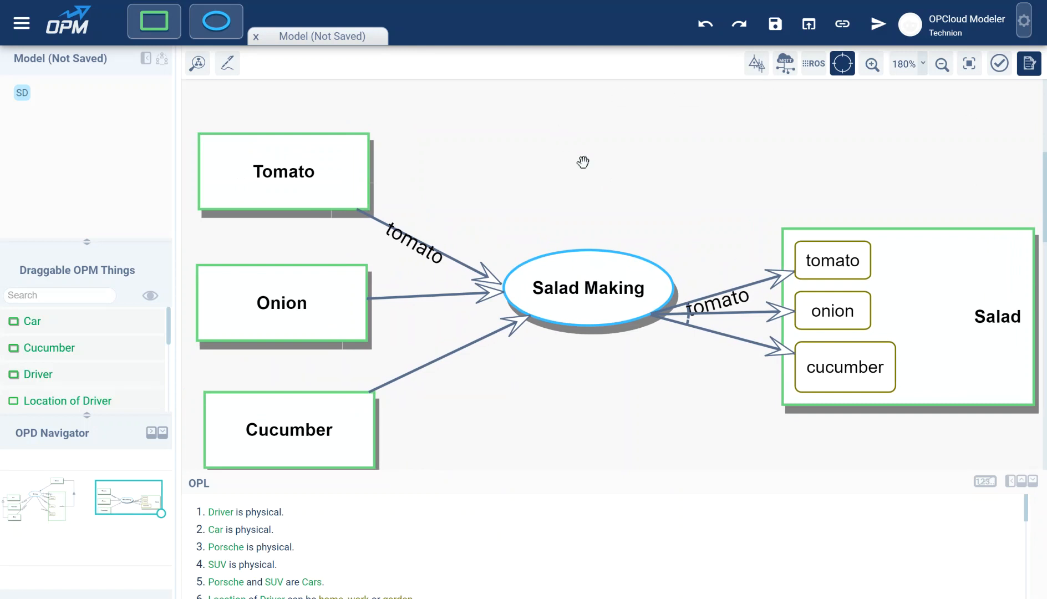
Step: Zoom the diagram out to 70% to see the whole model
drag(572, 170, 688, 133)
click(588, 220)
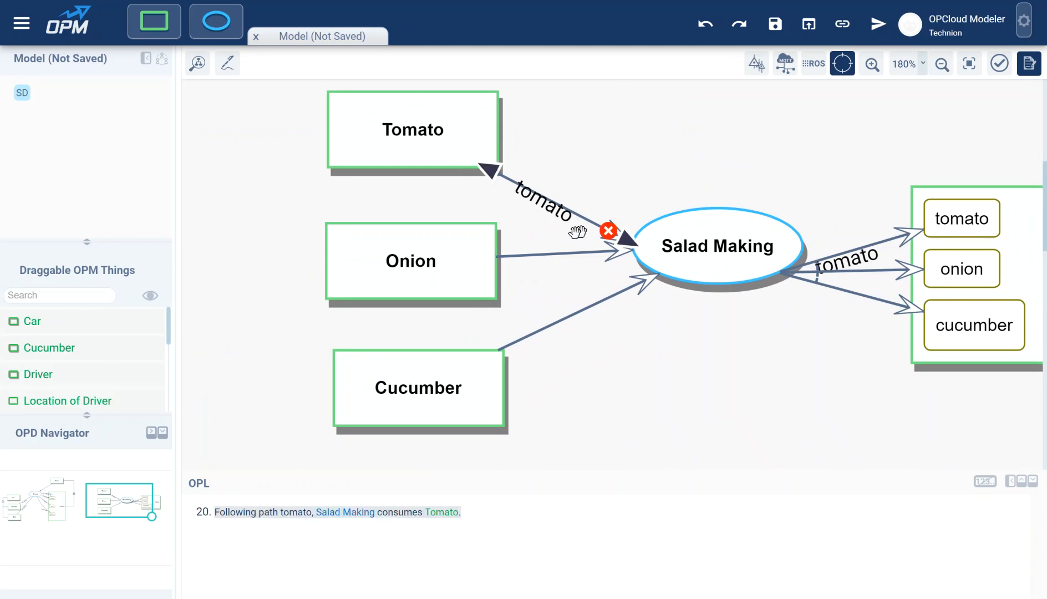
click(436, 213)
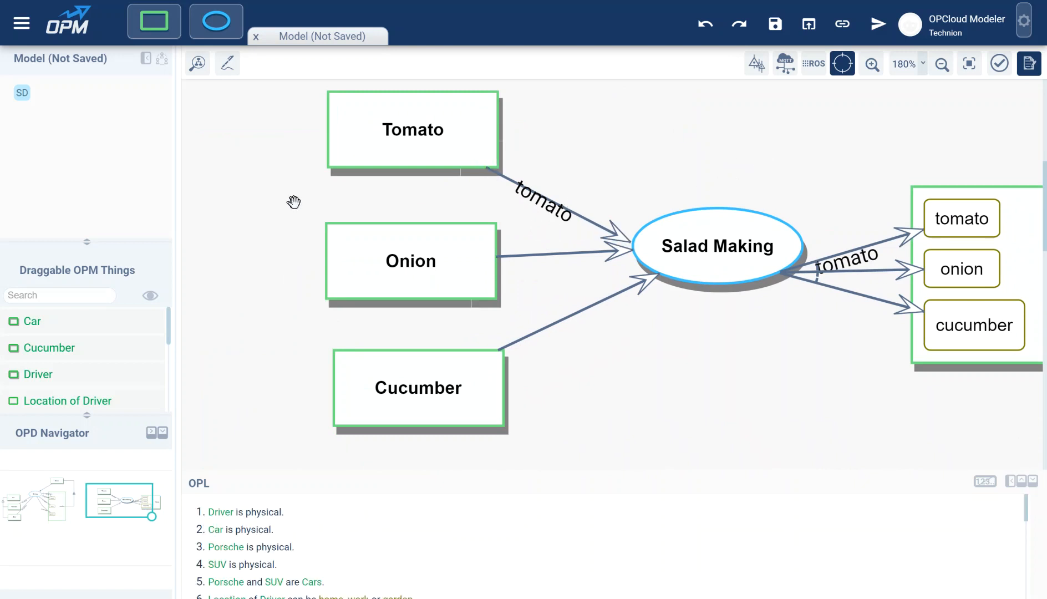
click(942, 66)
click(943, 66)
click(942, 67)
click(943, 67)
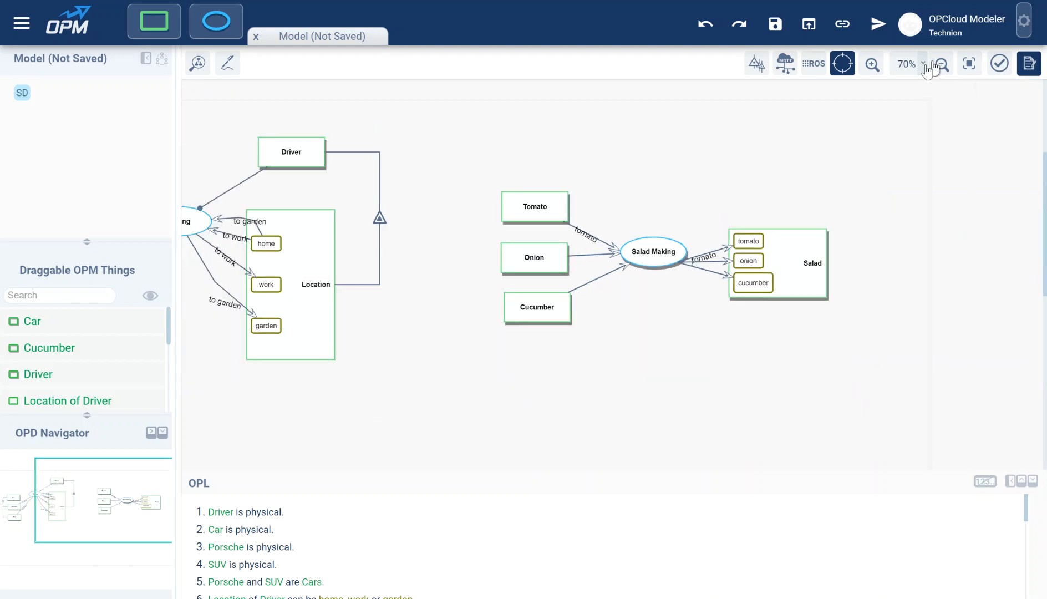
Step: Bring the Driving part into view, nudge Car up, and draw a Porsche-to-Driving link
drag(437, 321, 691, 354)
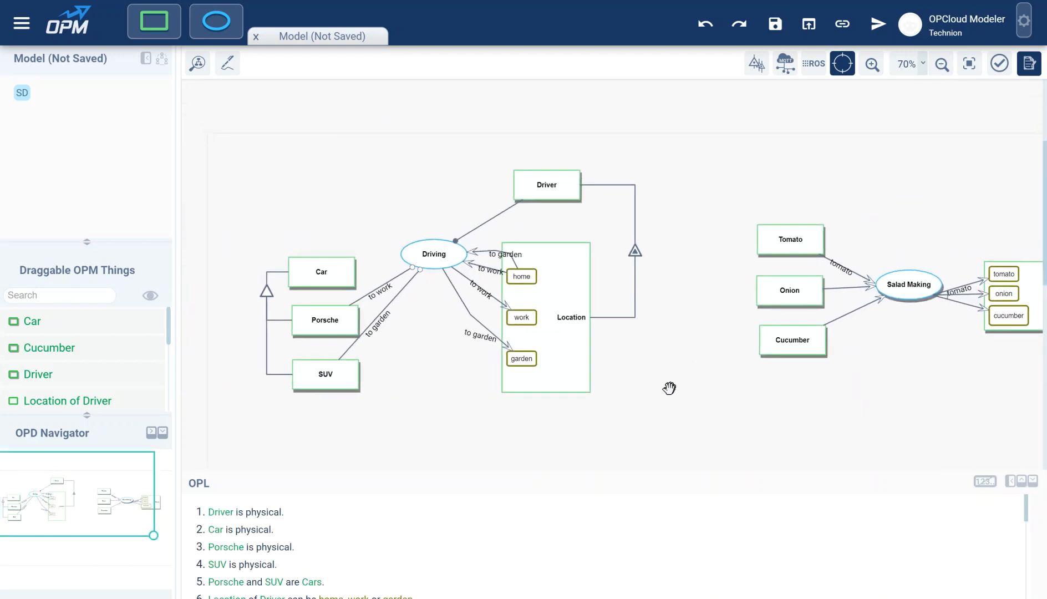
drag(327, 271, 327, 259)
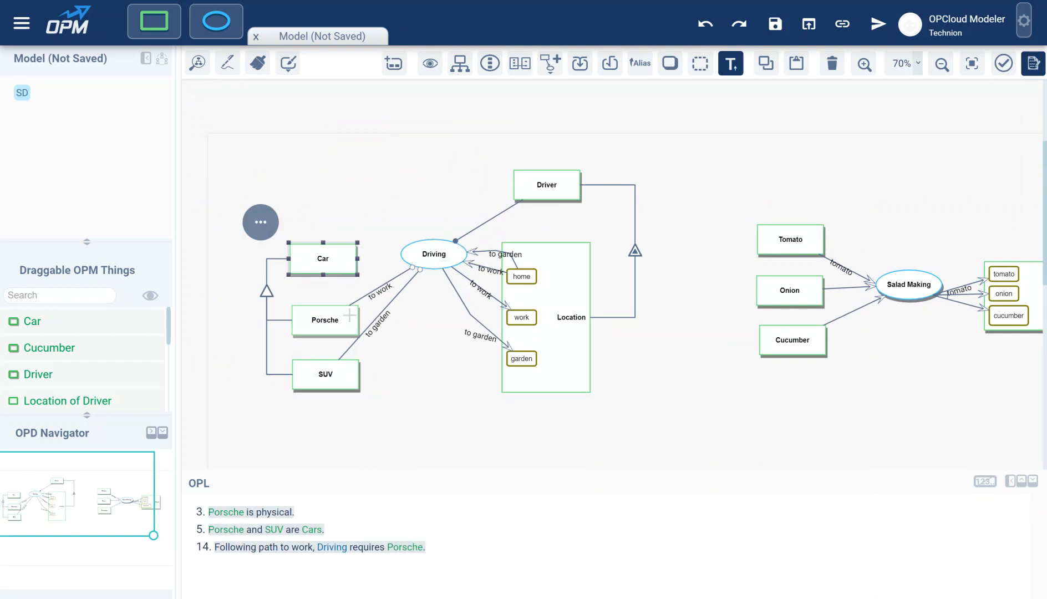
drag(349, 315, 435, 253)
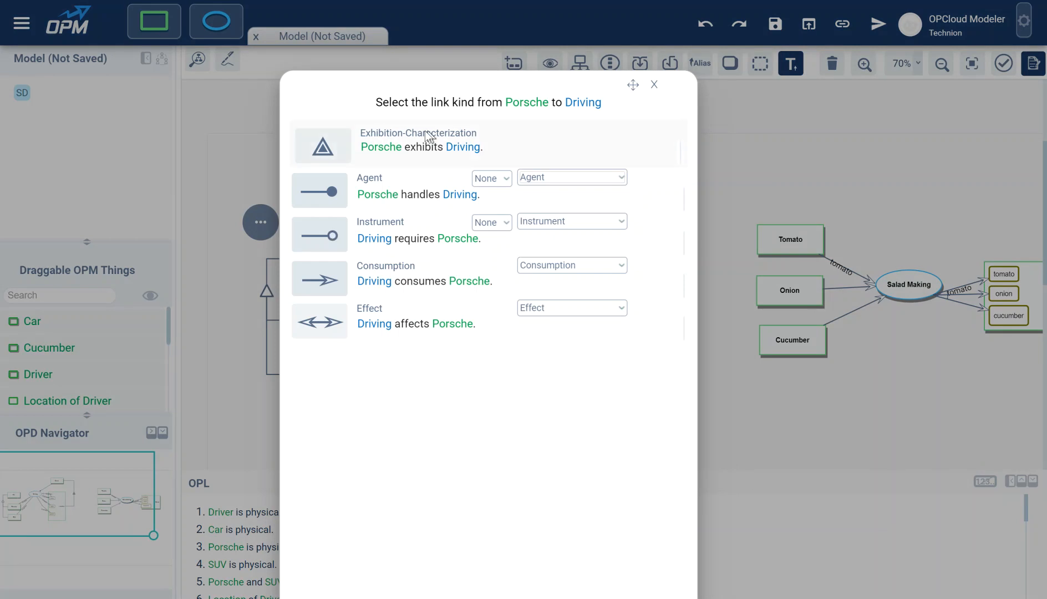
Step: Try Instrument Condition, Instrument Event and plain Instrument, then view the Consumption variants
click(552, 223)
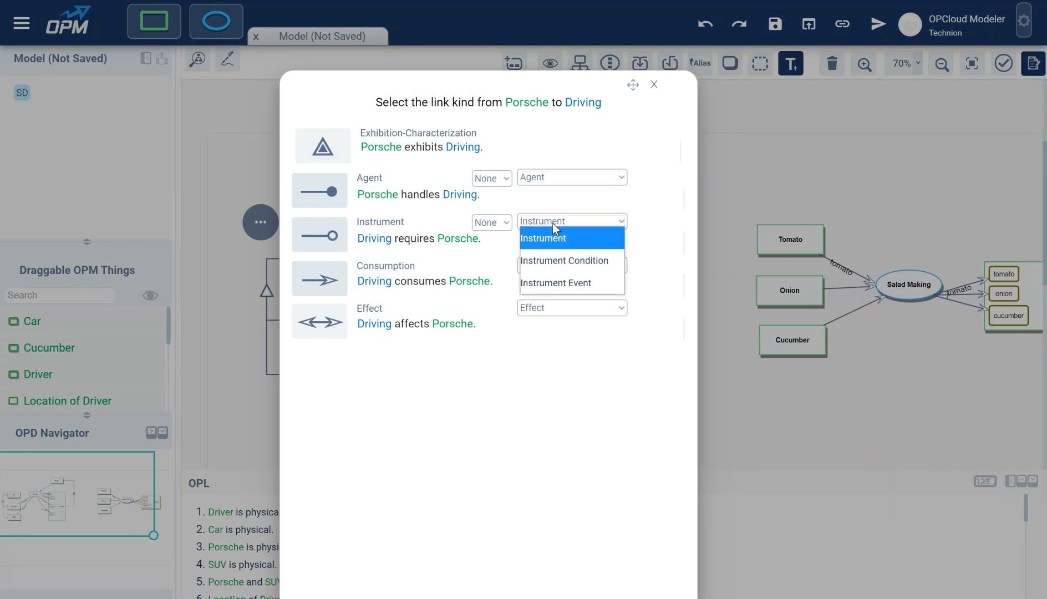
click(552, 261)
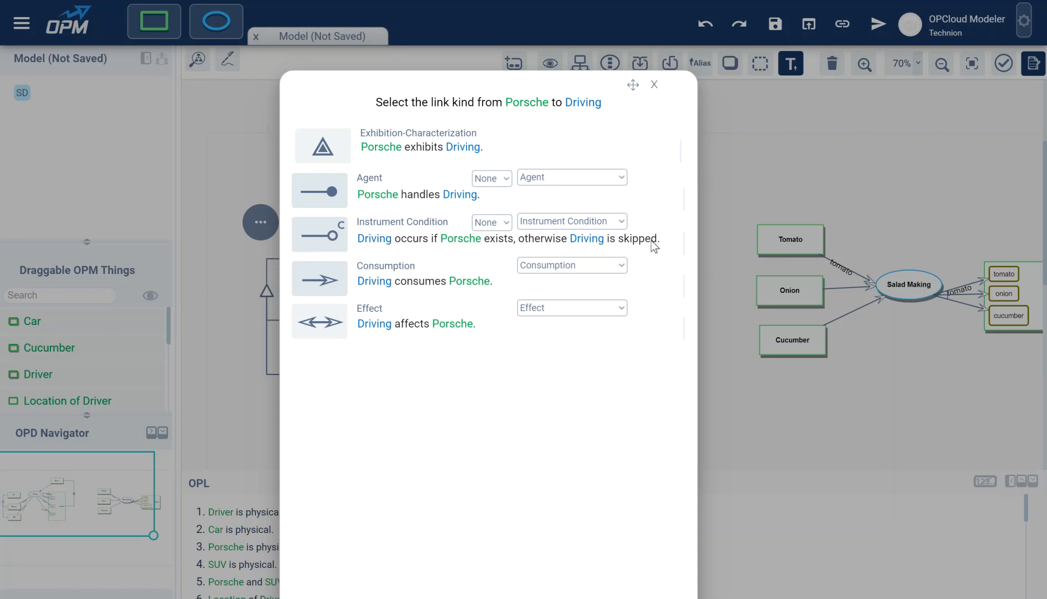
click(594, 224)
click(551, 283)
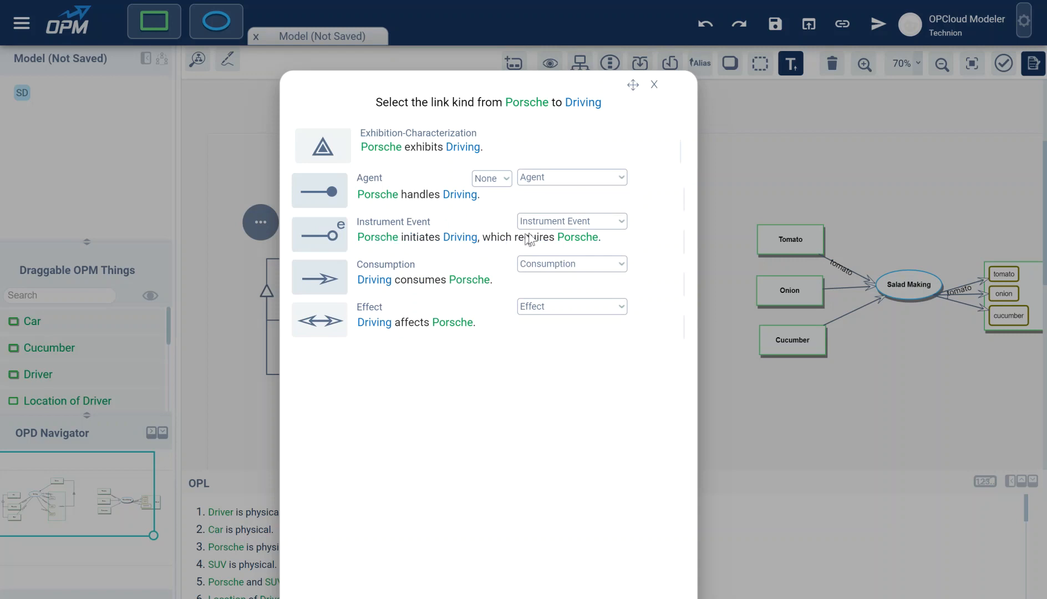
click(576, 225)
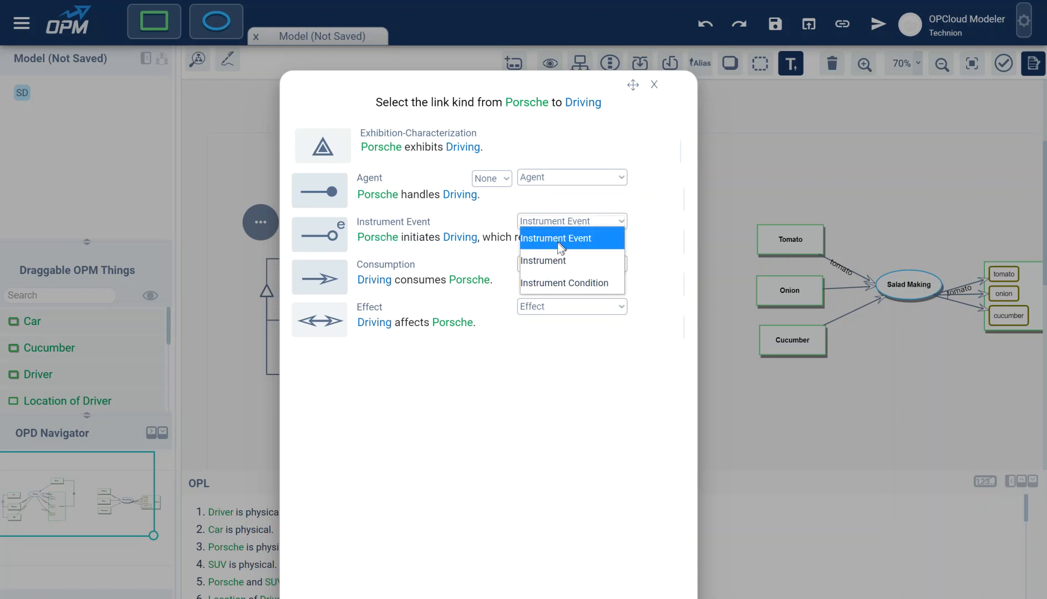
click(554, 259)
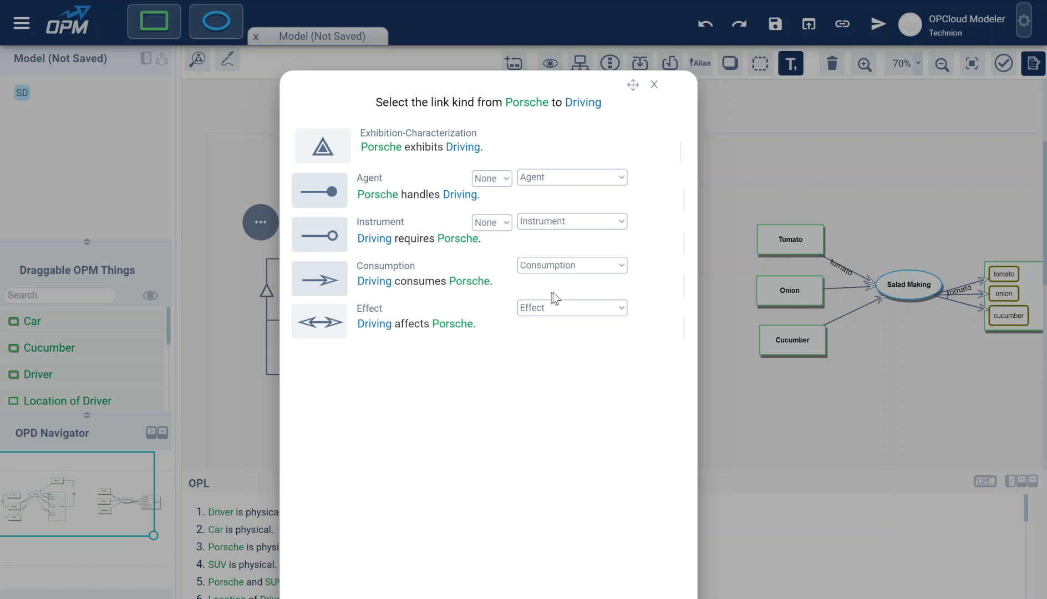
click(571, 266)
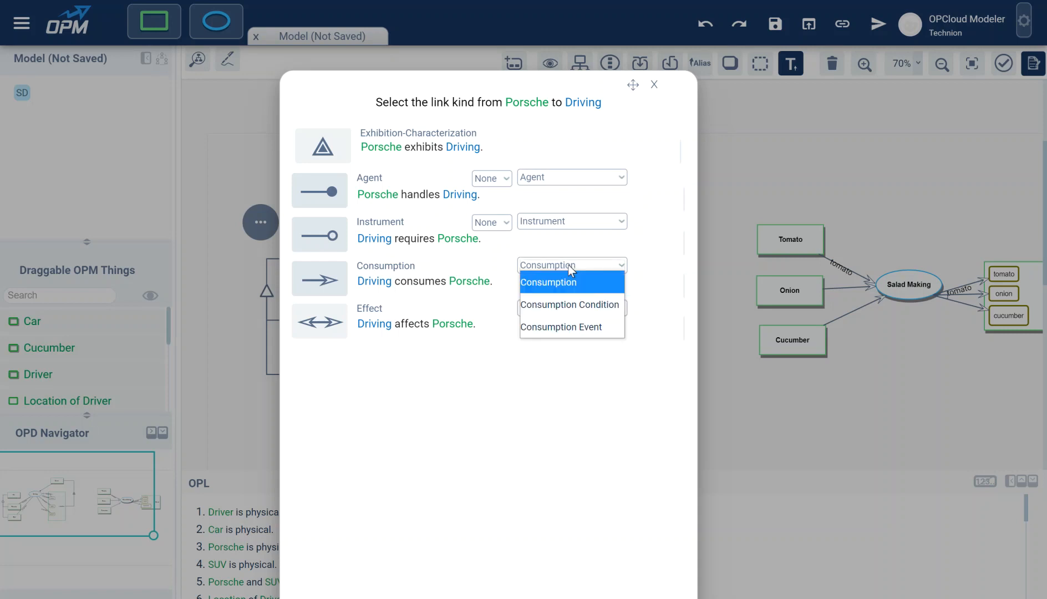
click(570, 268)
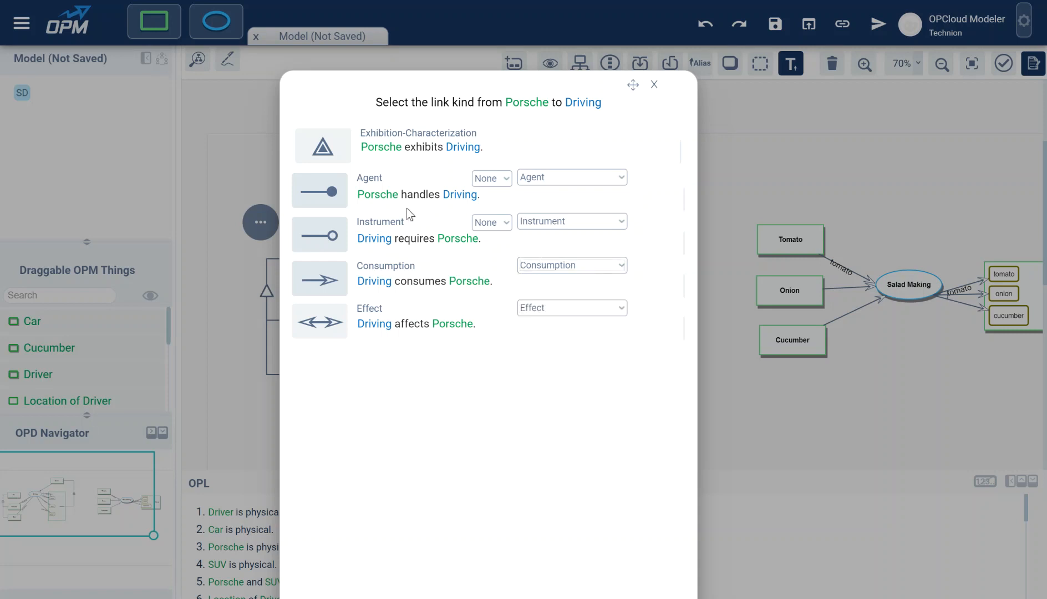
Step: Close the link-kind chooser without adding the link and pan the diagram left
click(654, 86)
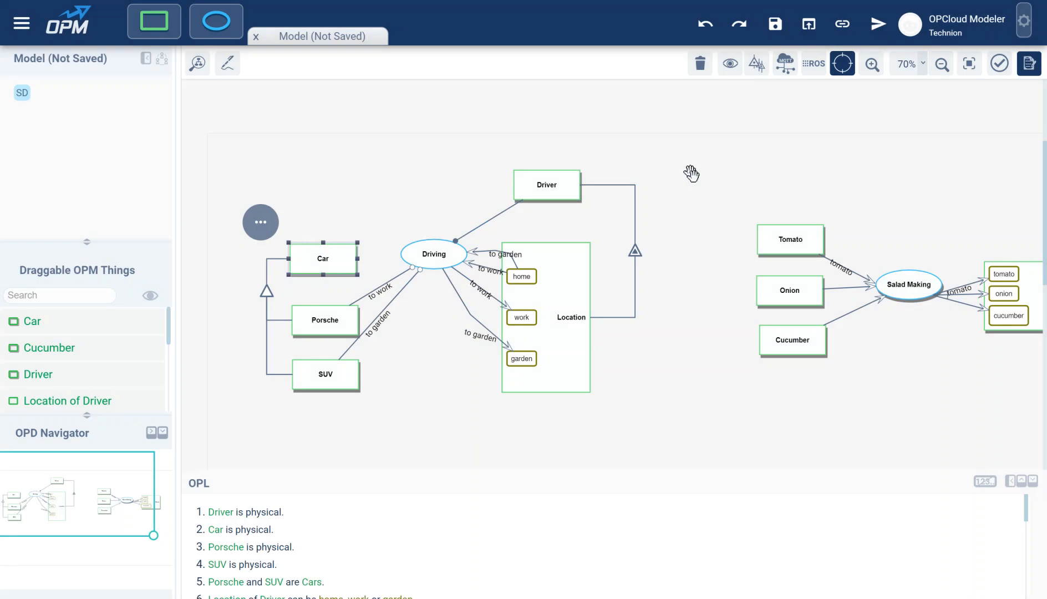
drag(729, 196, 744, 175)
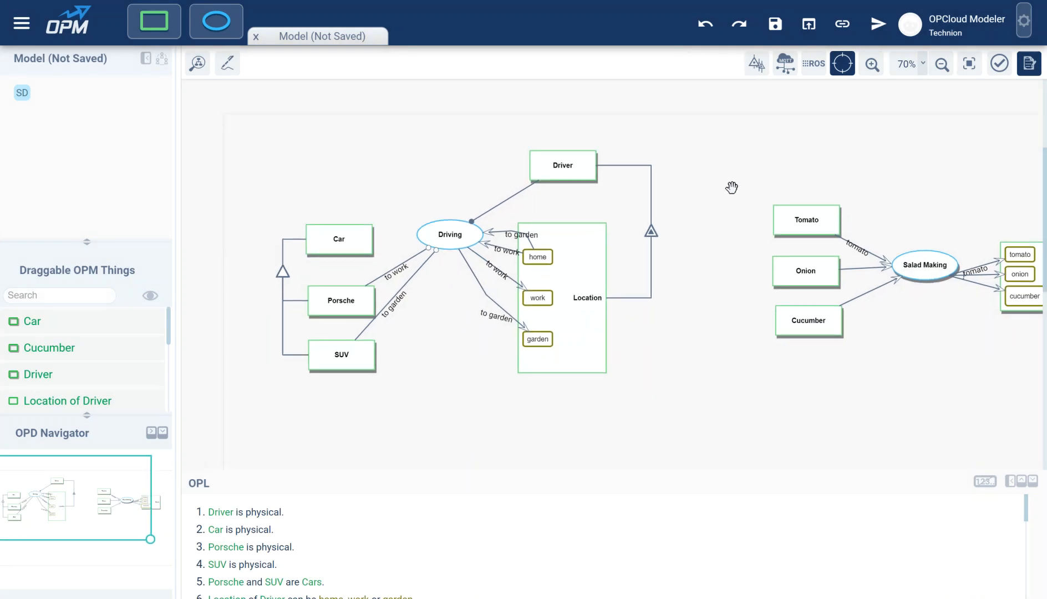
drag(958, 164, 746, 182)
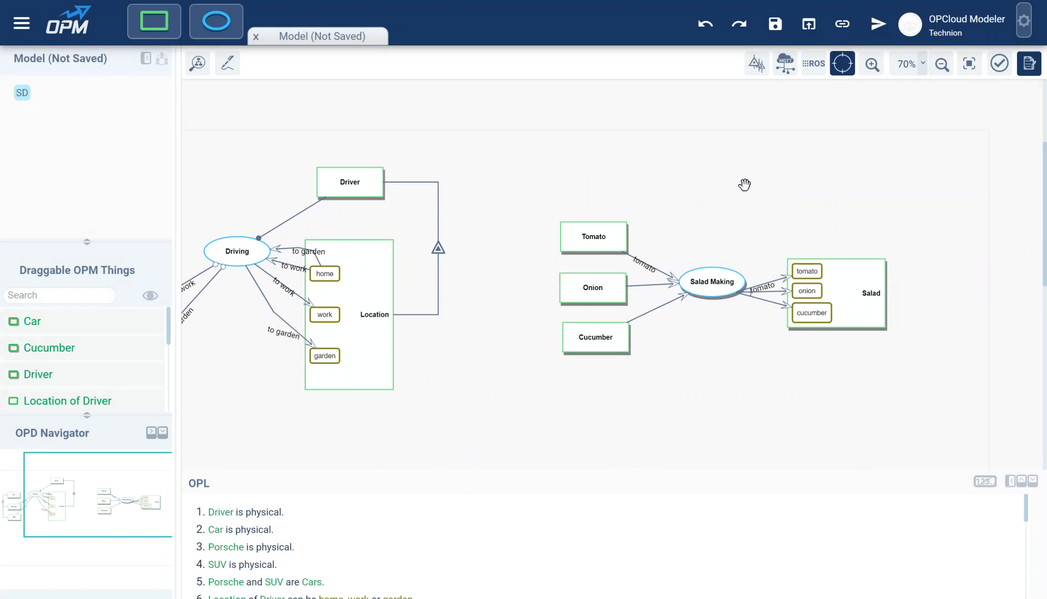
Step: Place a C Processing process with an Object 11 object above it
drag(216, 20, 732, 197)
drag(160, 18, 721, 133)
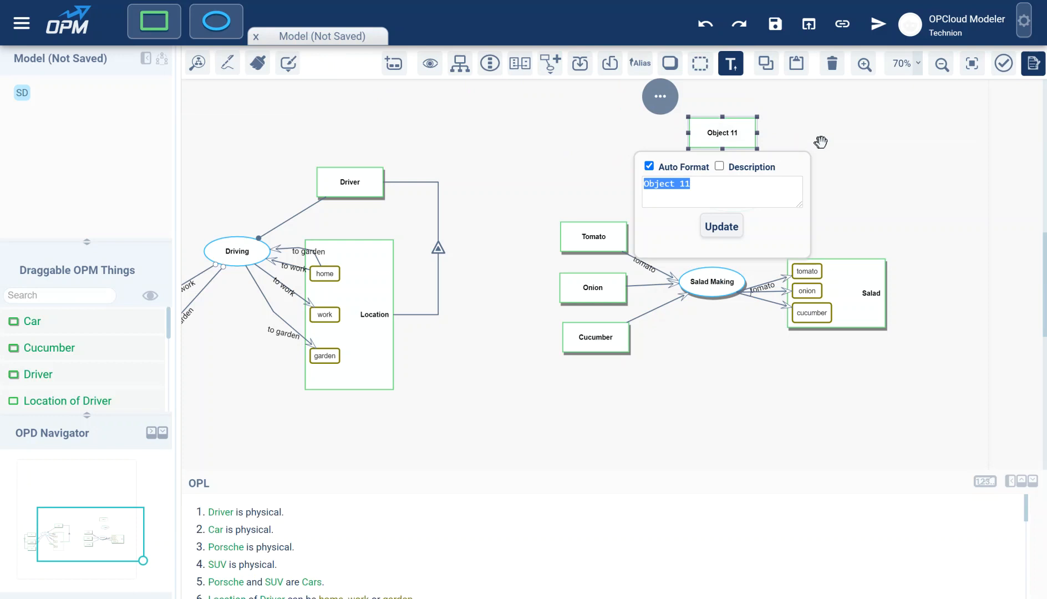
click(864, 158)
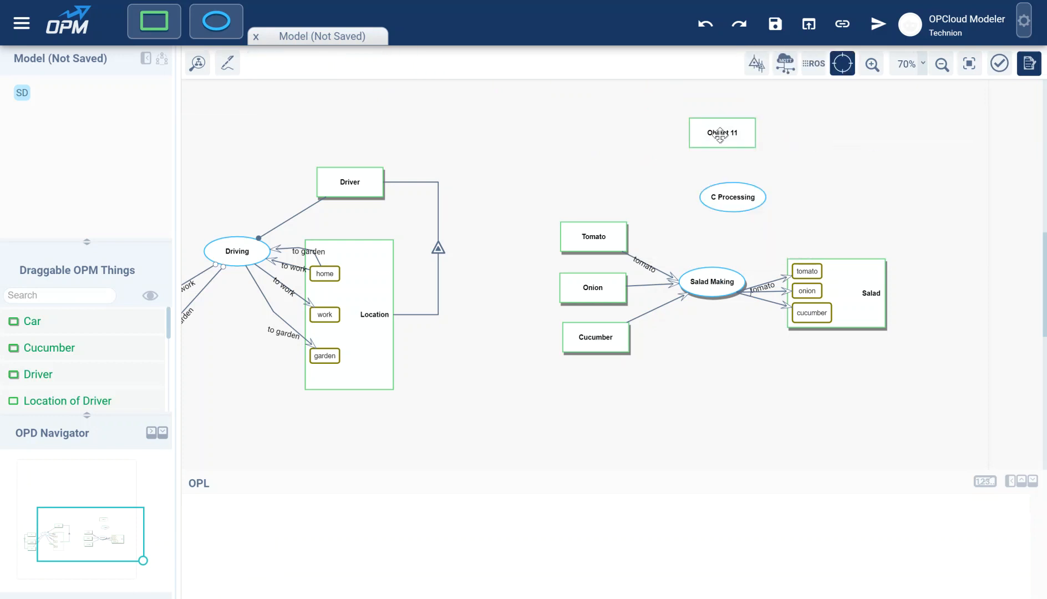
Step: Give Object 11 states state1 to state6 and move it up and left
click(715, 133)
click(394, 63)
click(394, 63)
click(394, 63)
click(393, 64)
click(393, 63)
drag(799, 123, 727, 111)
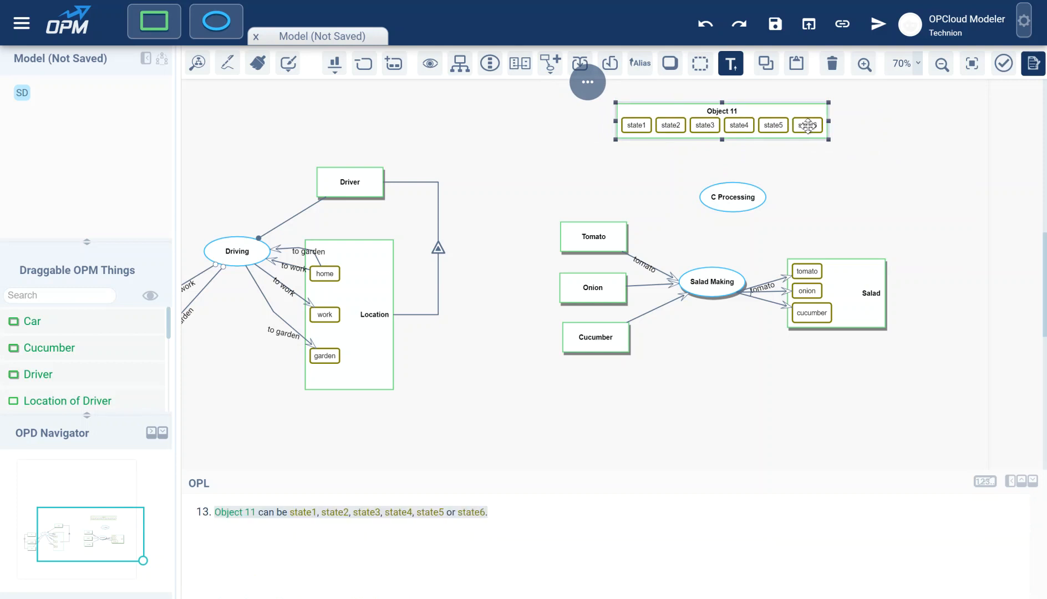
click(773, 125)
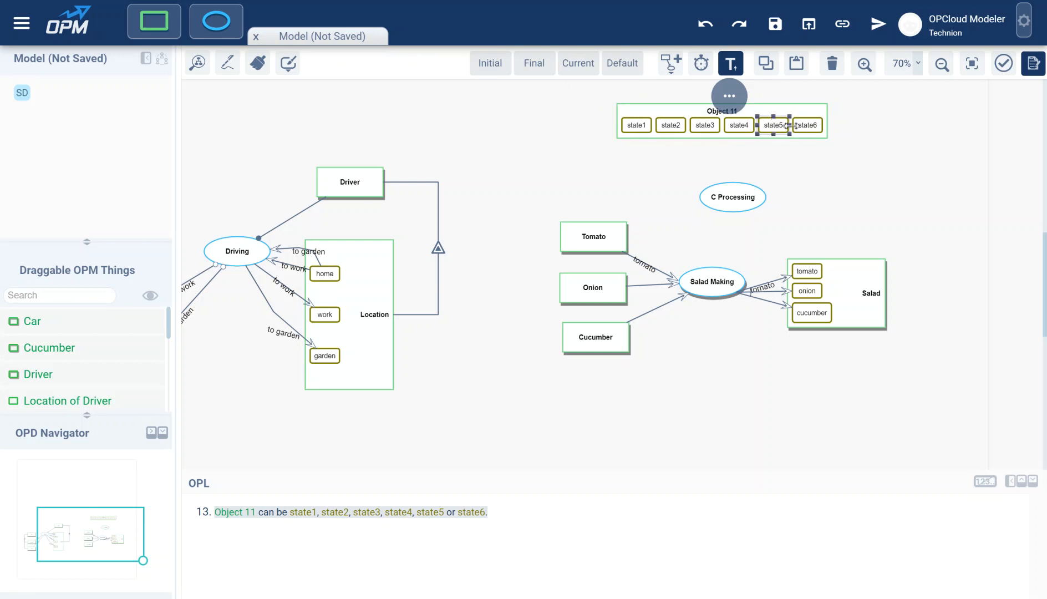
click(781, 165)
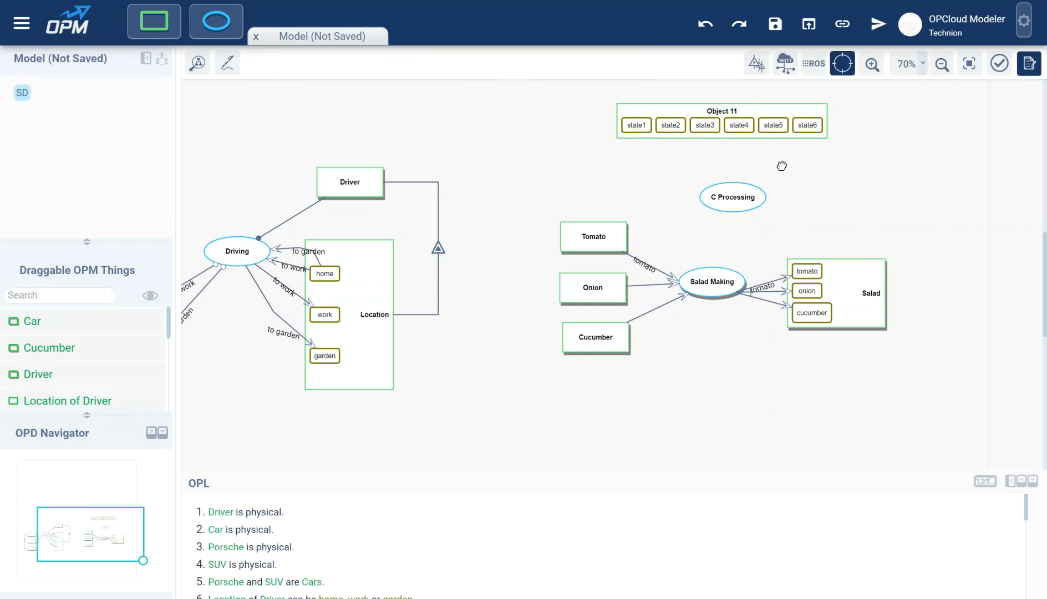
click(644, 127)
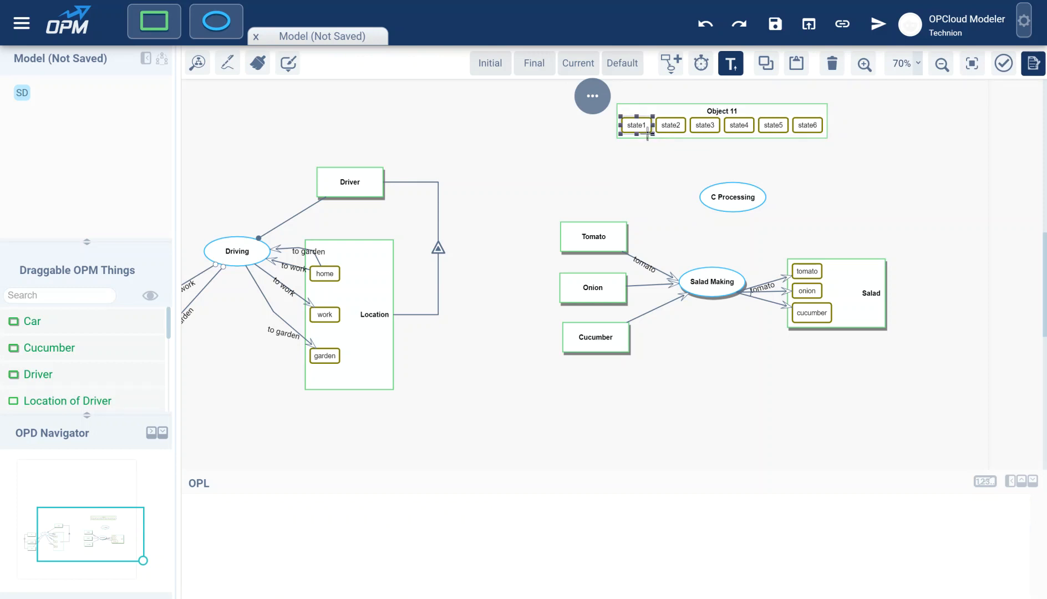
drag(637, 125, 722, 191)
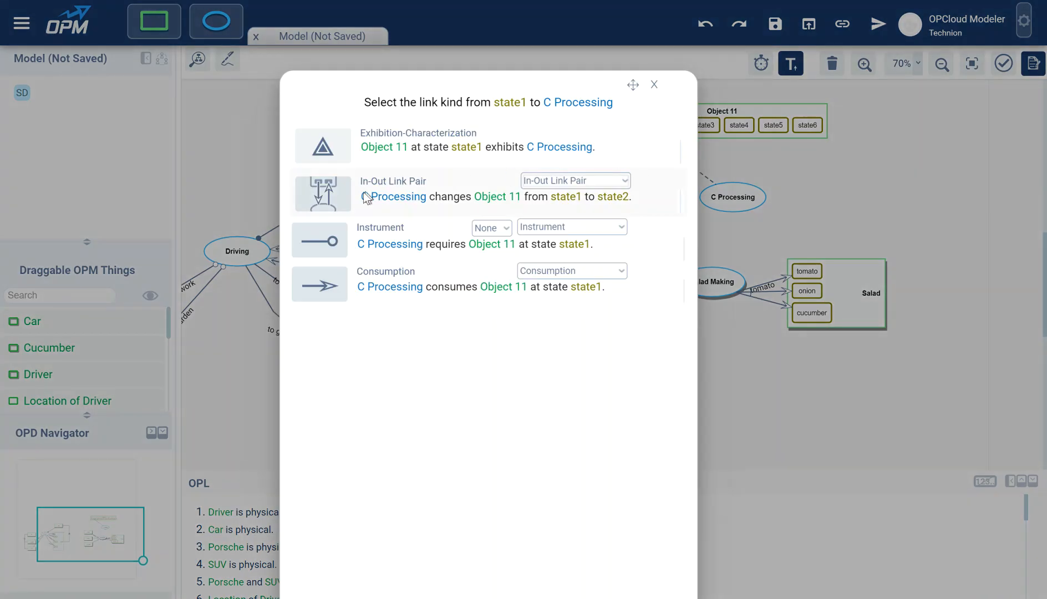
click(577, 225)
click(563, 288)
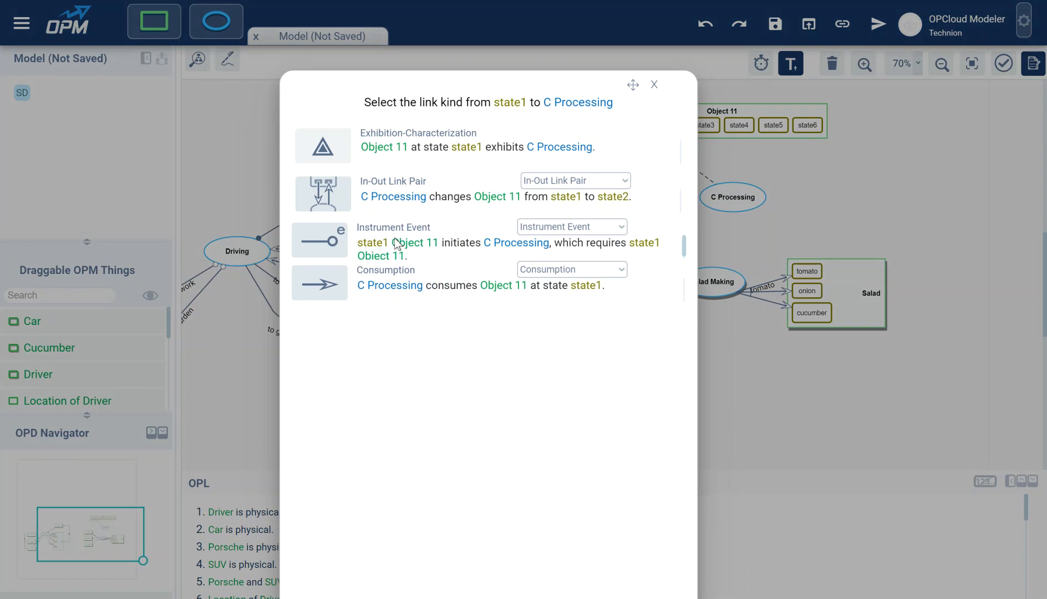
click(400, 243)
drag(675, 129, 699, 194)
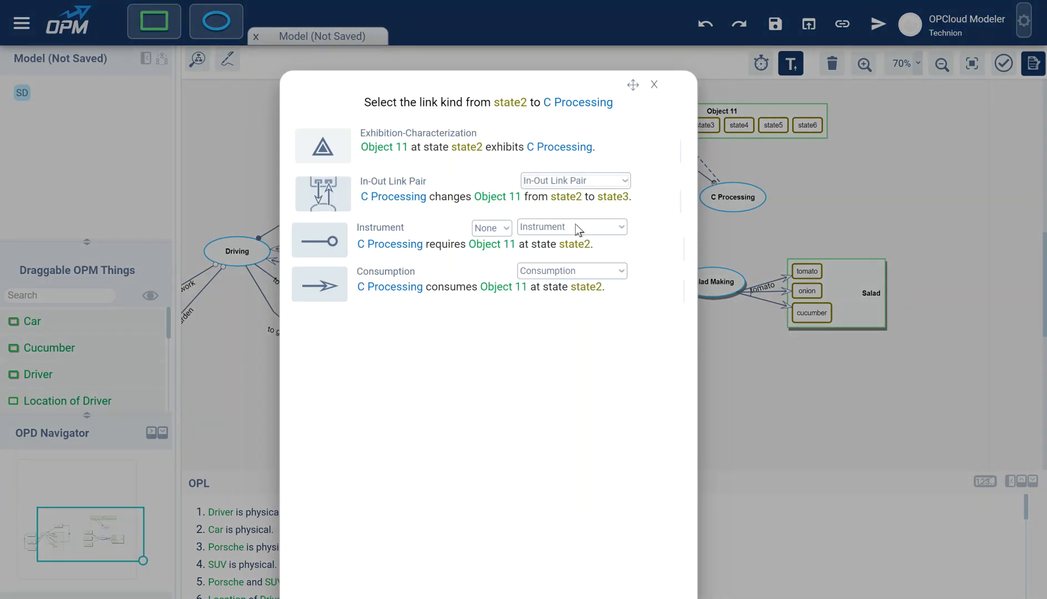
click(555, 228)
click(562, 286)
click(408, 253)
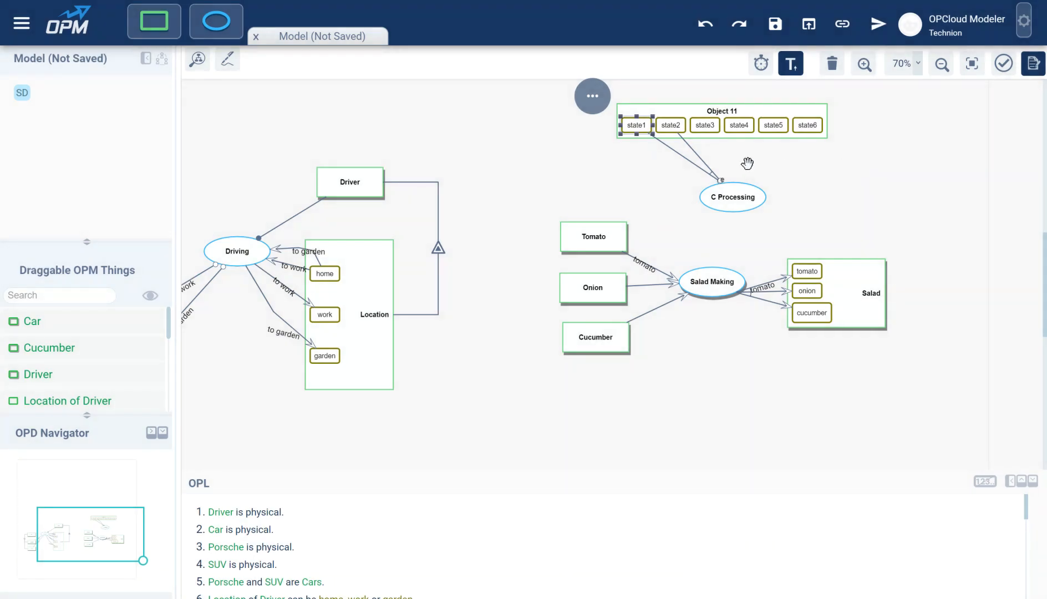
click(712, 168)
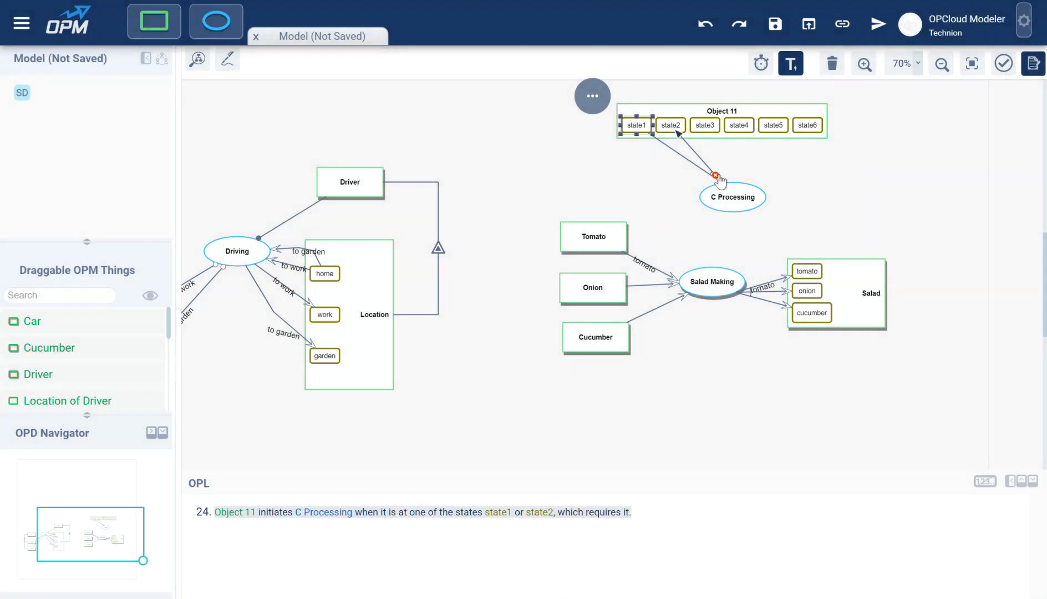
click(715, 176)
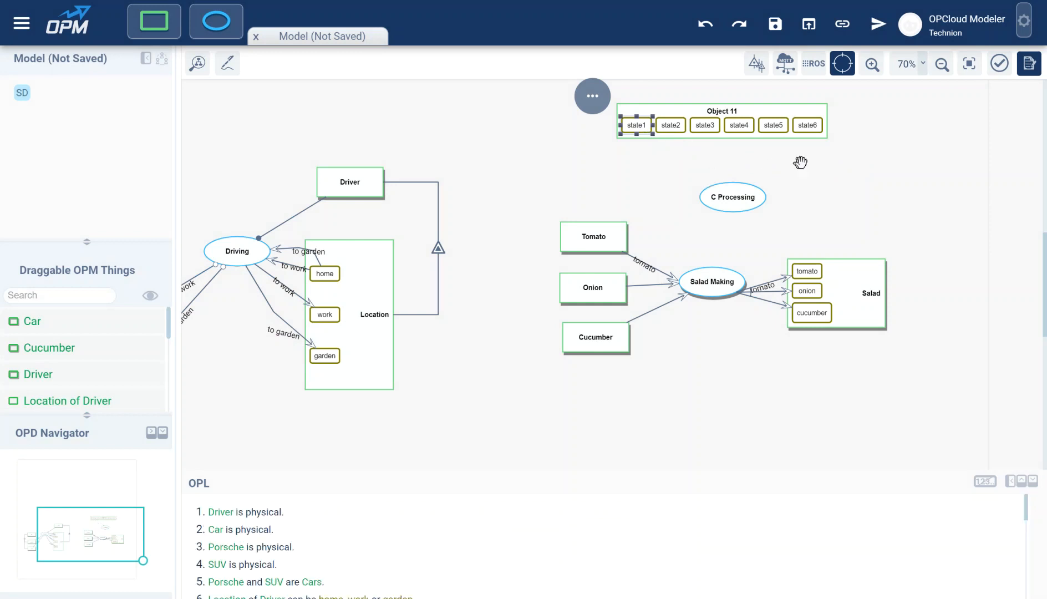
click(797, 133)
drag(798, 133, 767, 201)
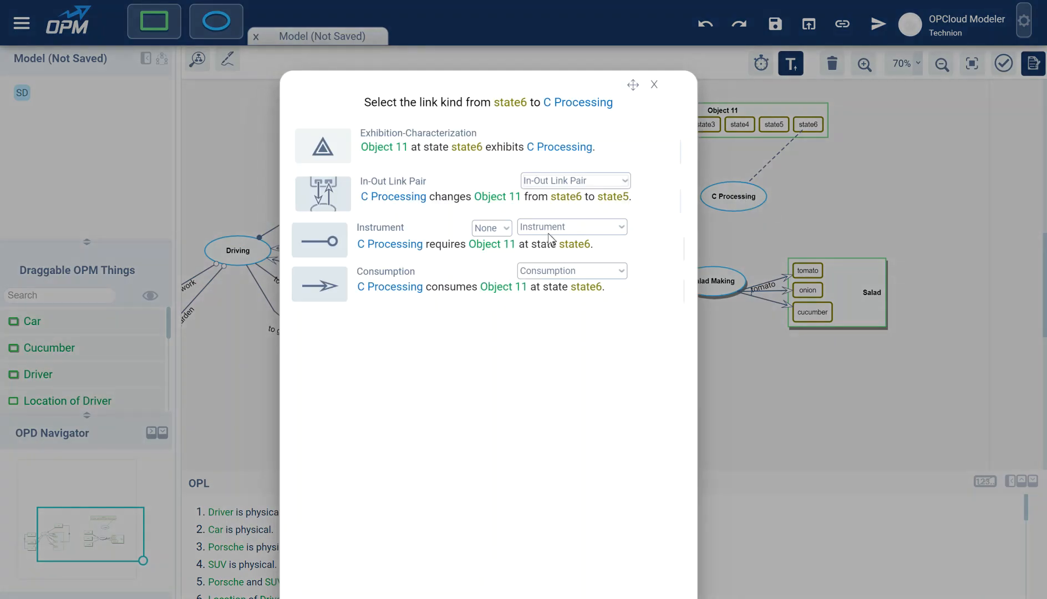
click(475, 228)
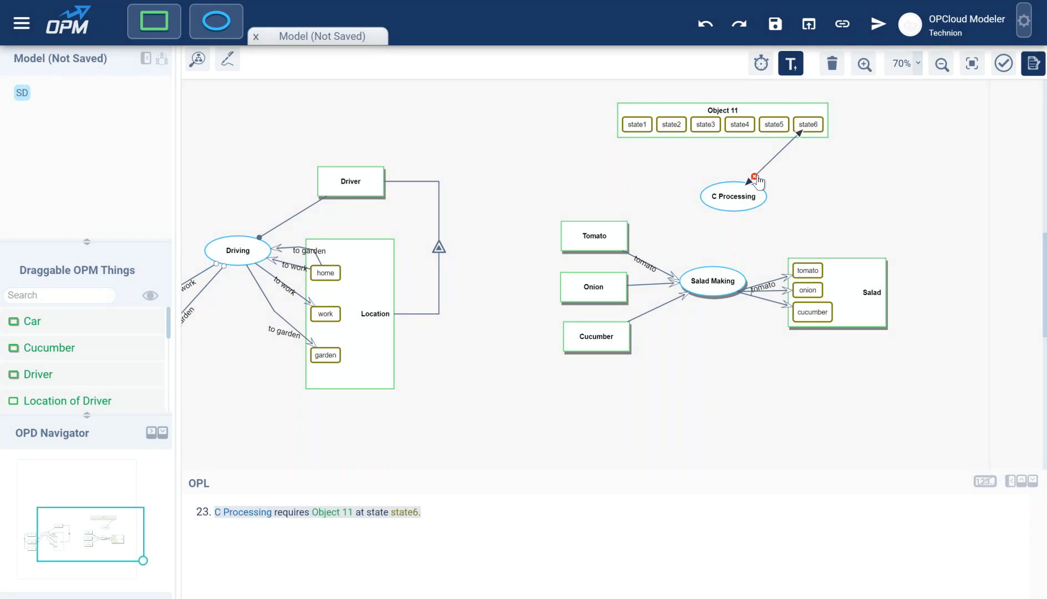
drag(798, 132, 751, 196)
click(561, 227)
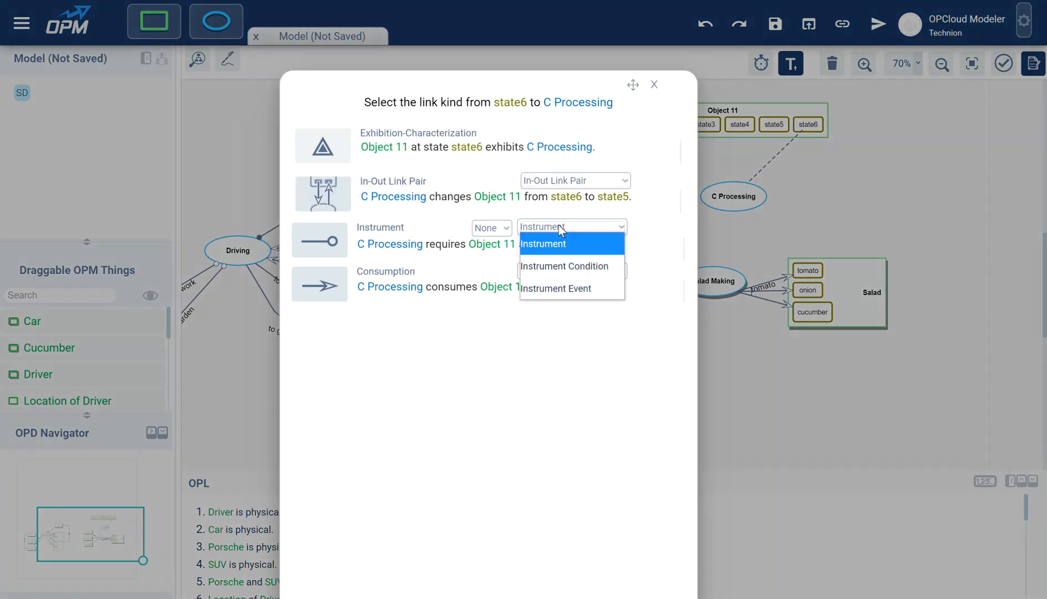
click(543, 287)
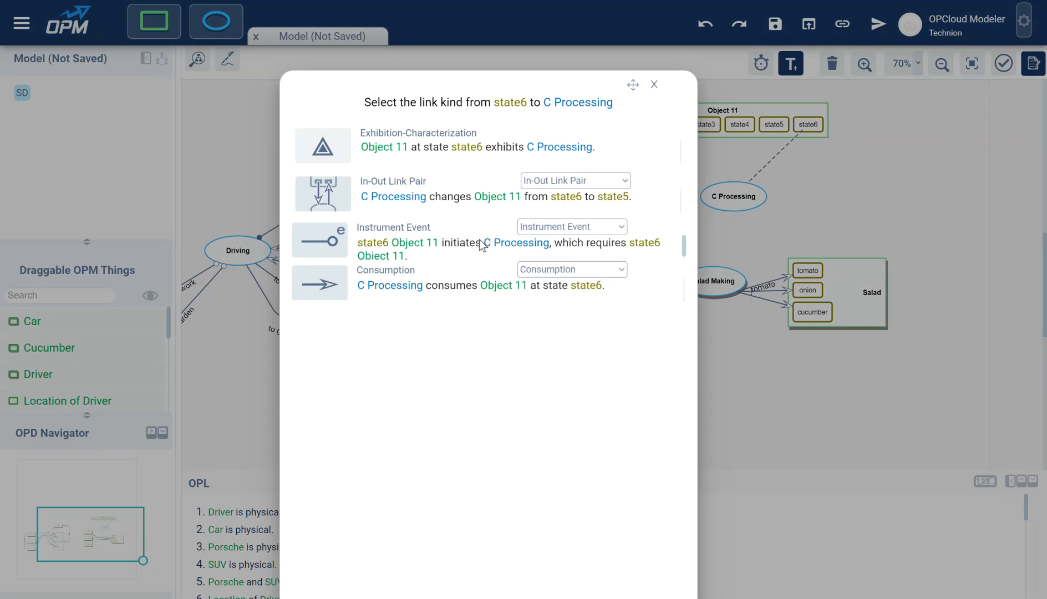
click(483, 242)
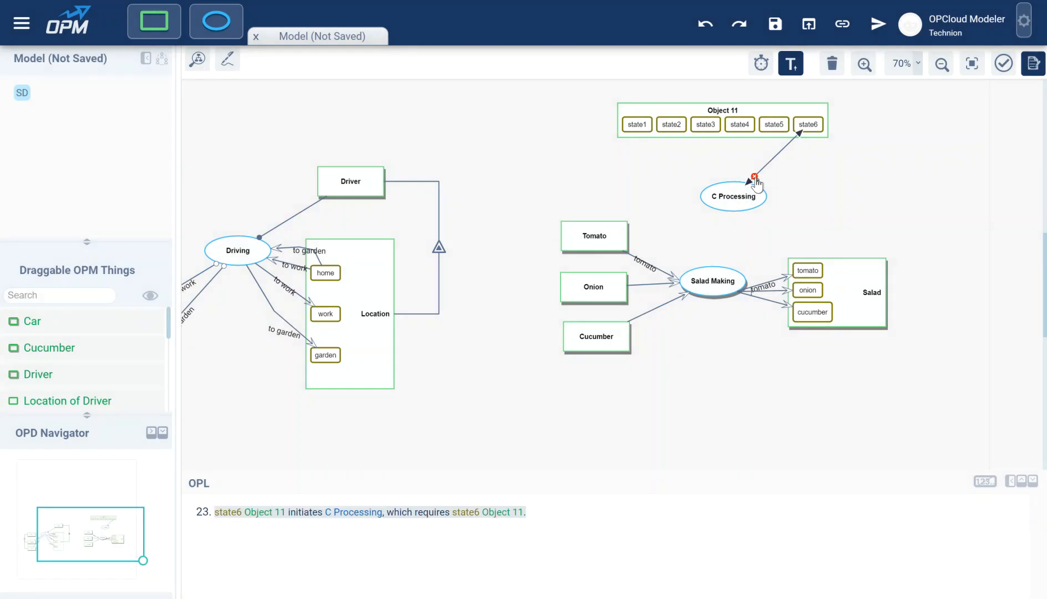
click(754, 177)
drag(806, 125, 726, 199)
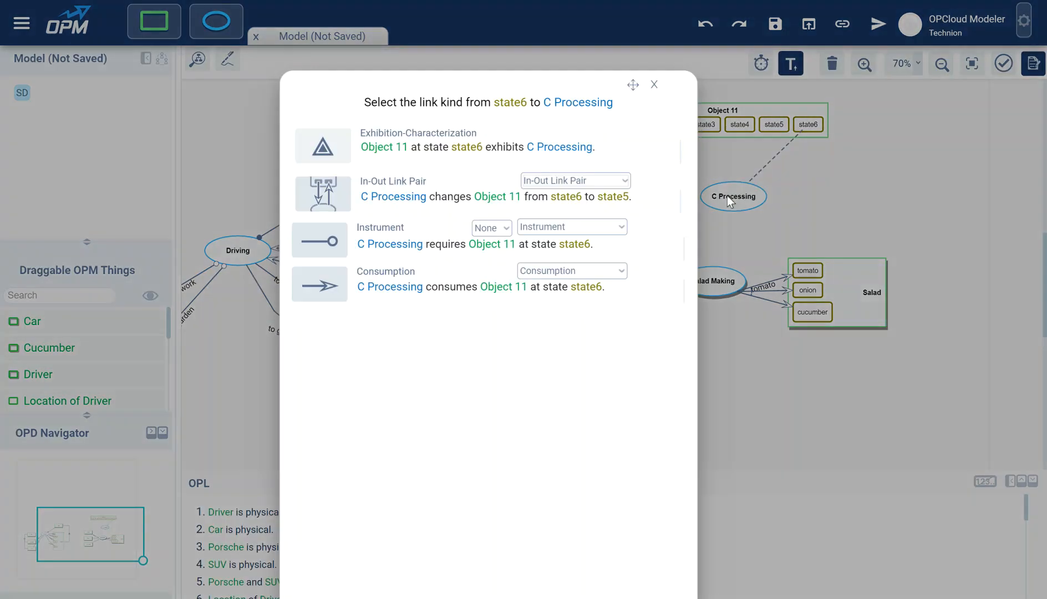
click(579, 229)
click(579, 229)
click(489, 229)
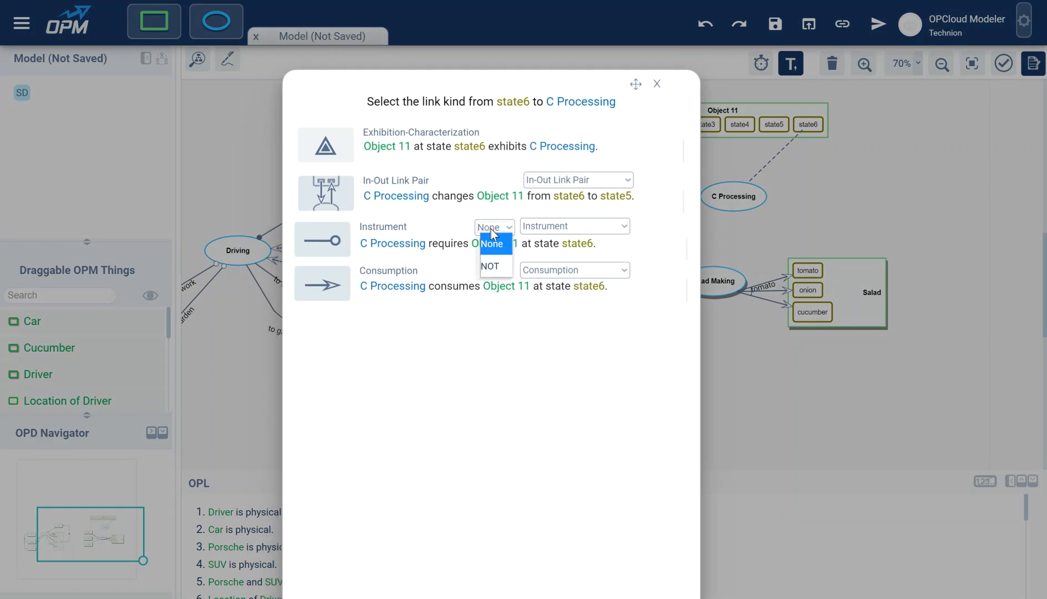
click(494, 265)
click(574, 225)
click(561, 287)
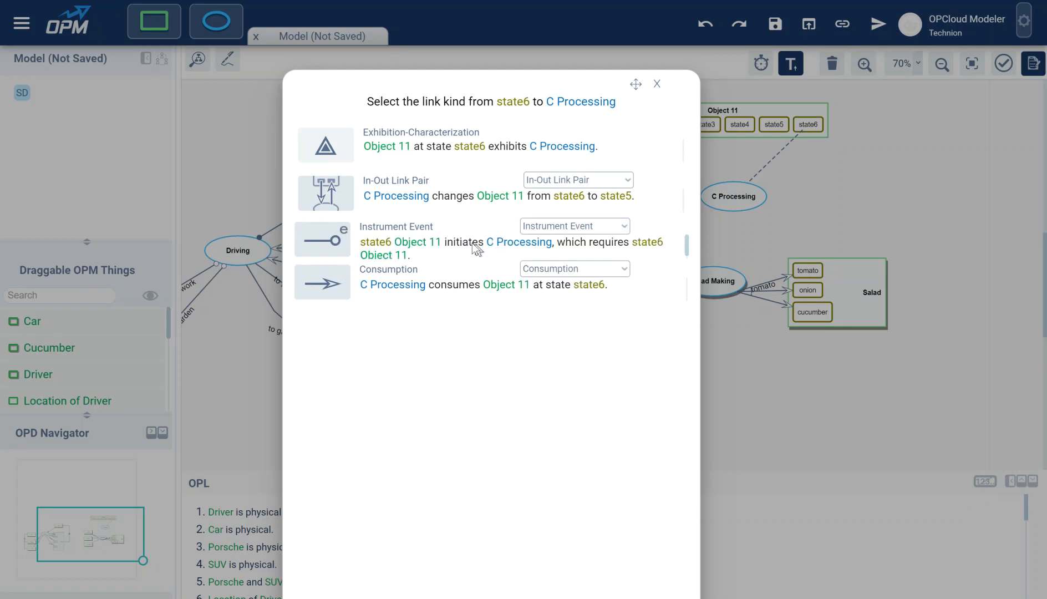
click(441, 240)
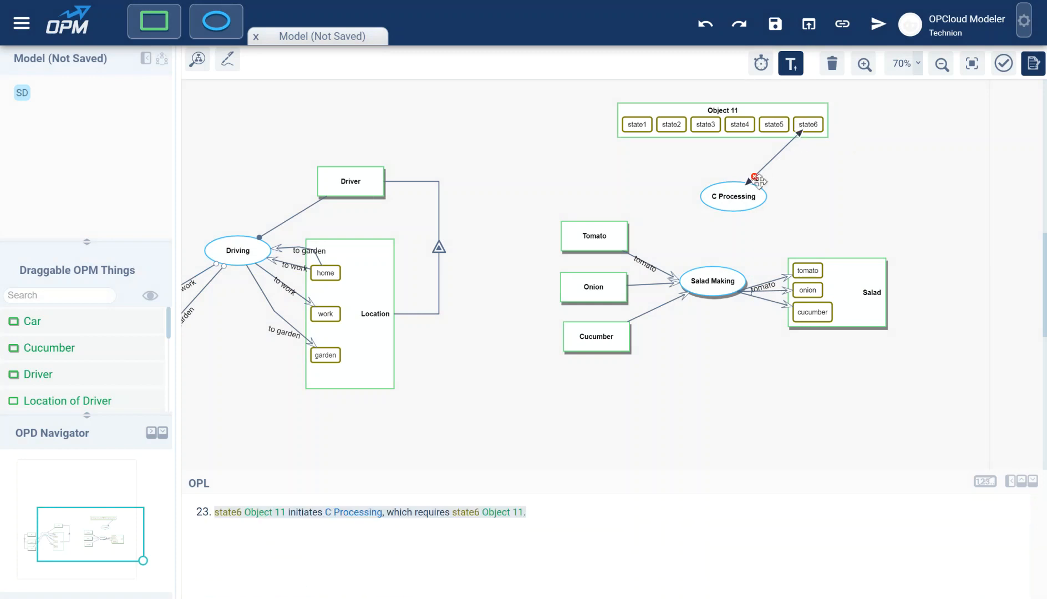
key(ctrl+z)
drag(802, 127, 754, 144)
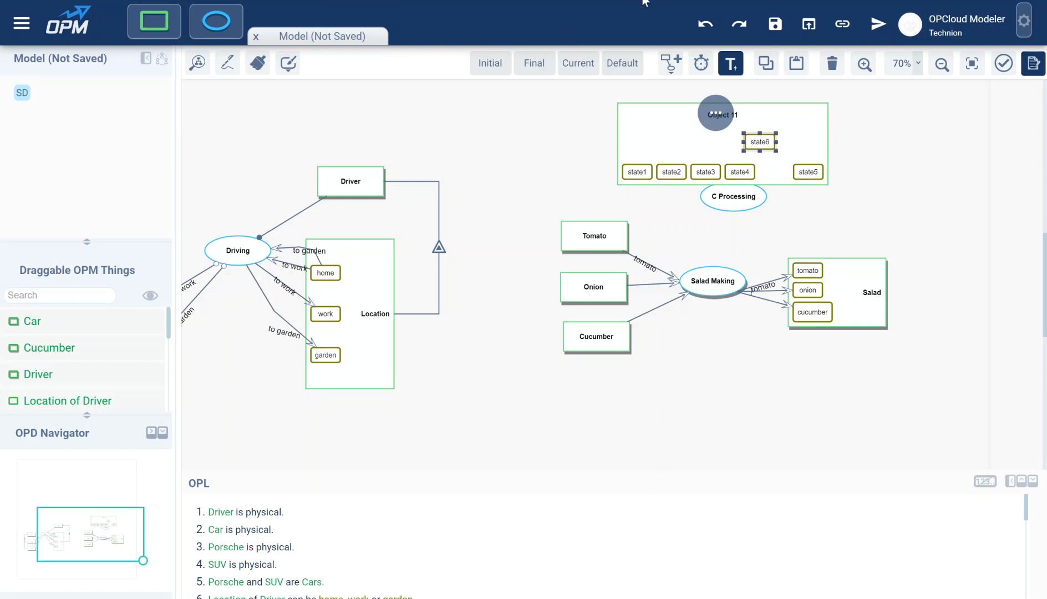
click(561, 184)
drag(485, 162, 790, 138)
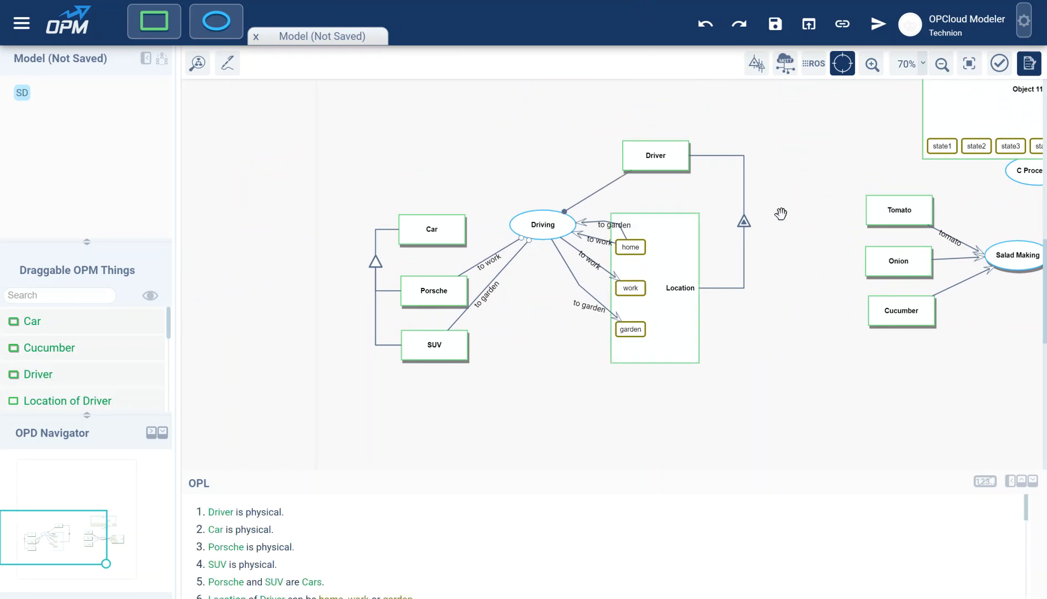
drag(836, 250, 677, 211)
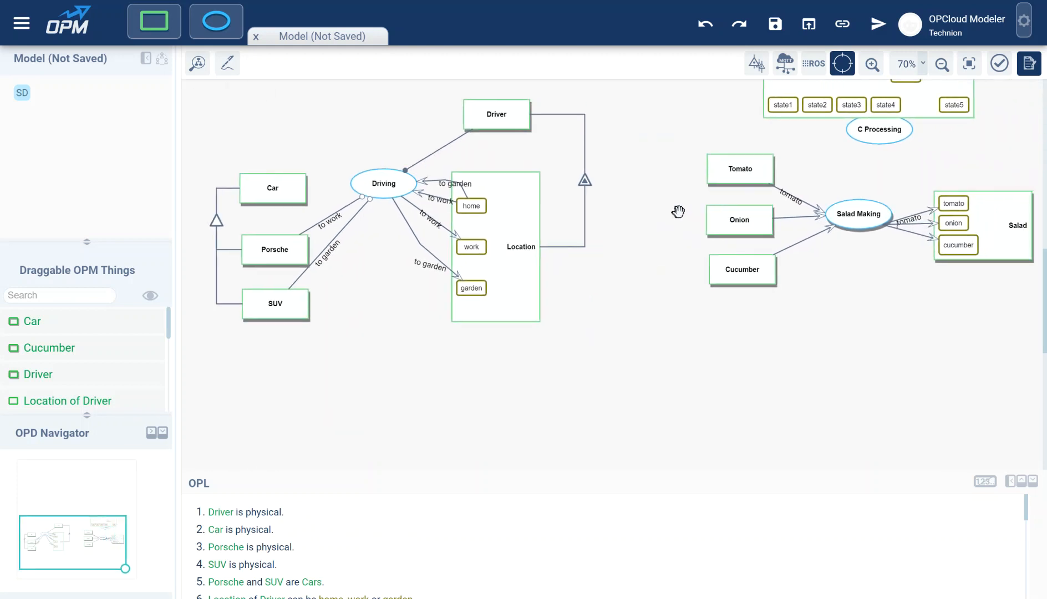
click(895, 223)
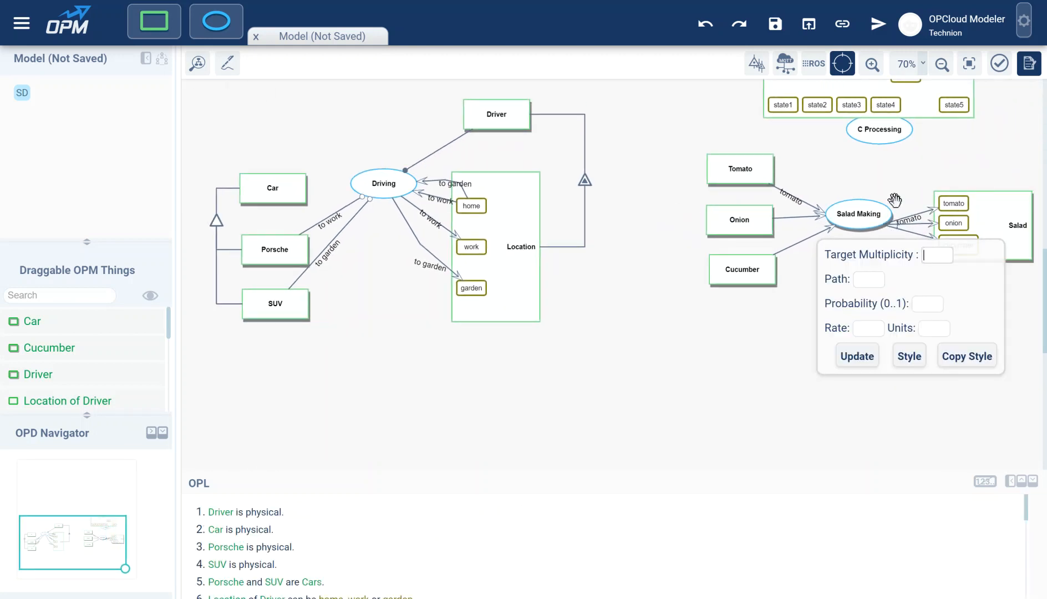
drag(905, 196, 861, 176)
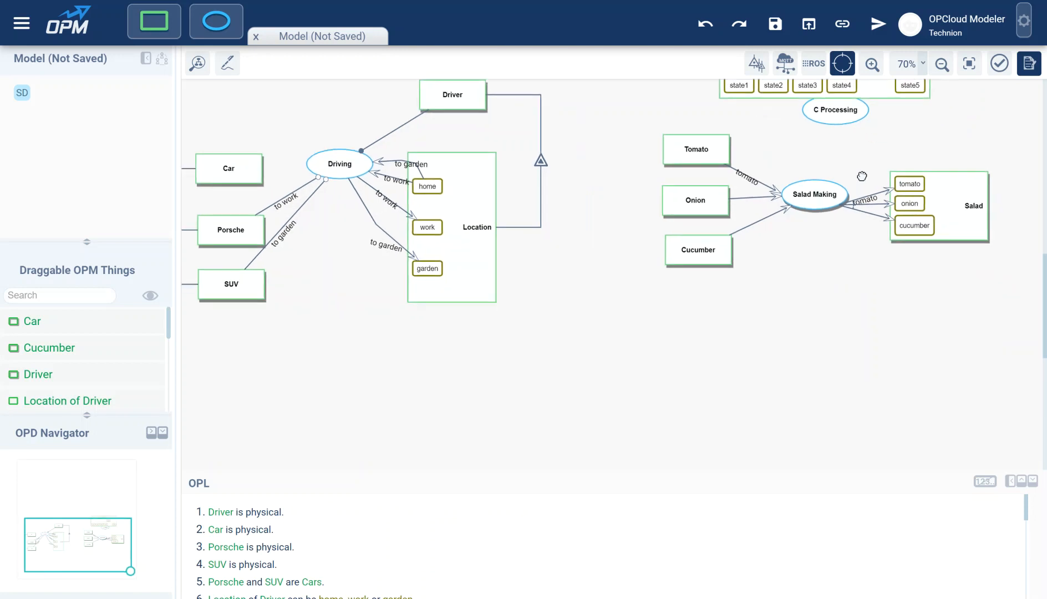
Step: Zoom in to 140% centred on Salad Making and Salad
click(873, 64)
click(879, 70)
click(879, 70)
drag(952, 226, 627, 345)
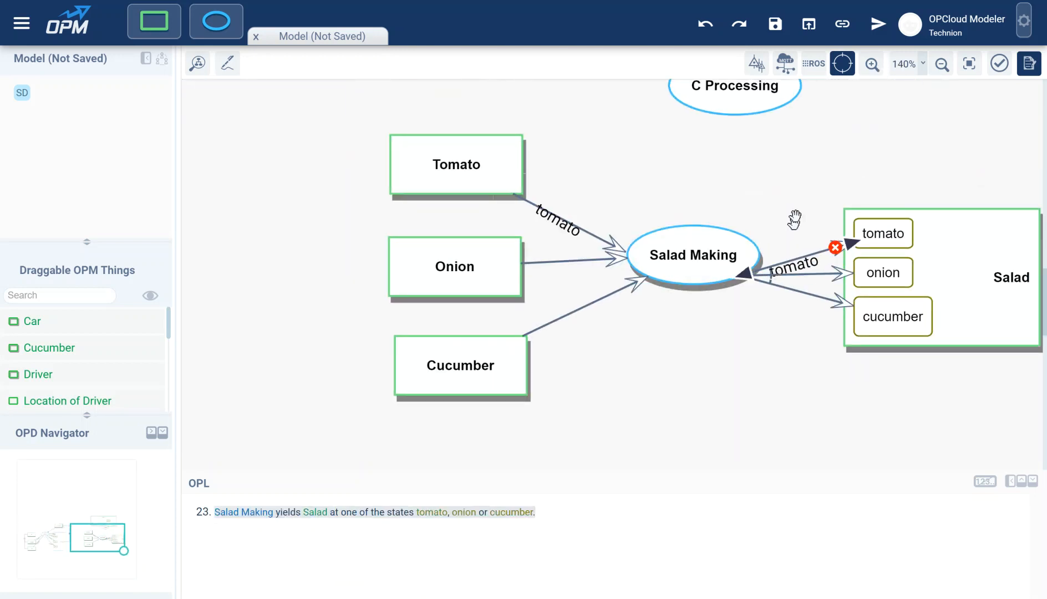
drag(795, 210, 775, 196)
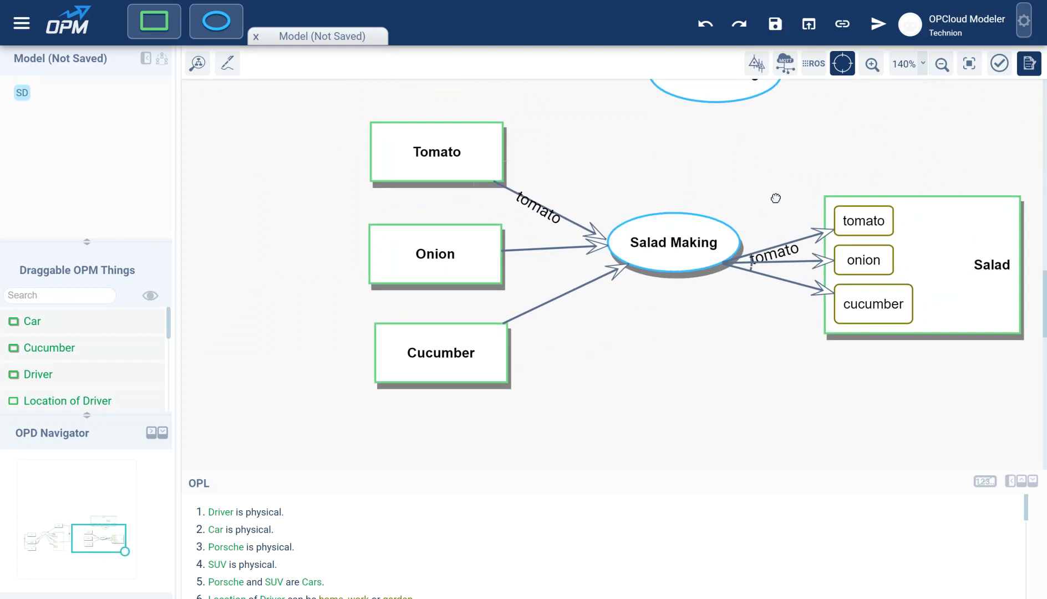
Step: Shift the Salad Making–onion link's port using the Port Movement + and - buttons
click(752, 267)
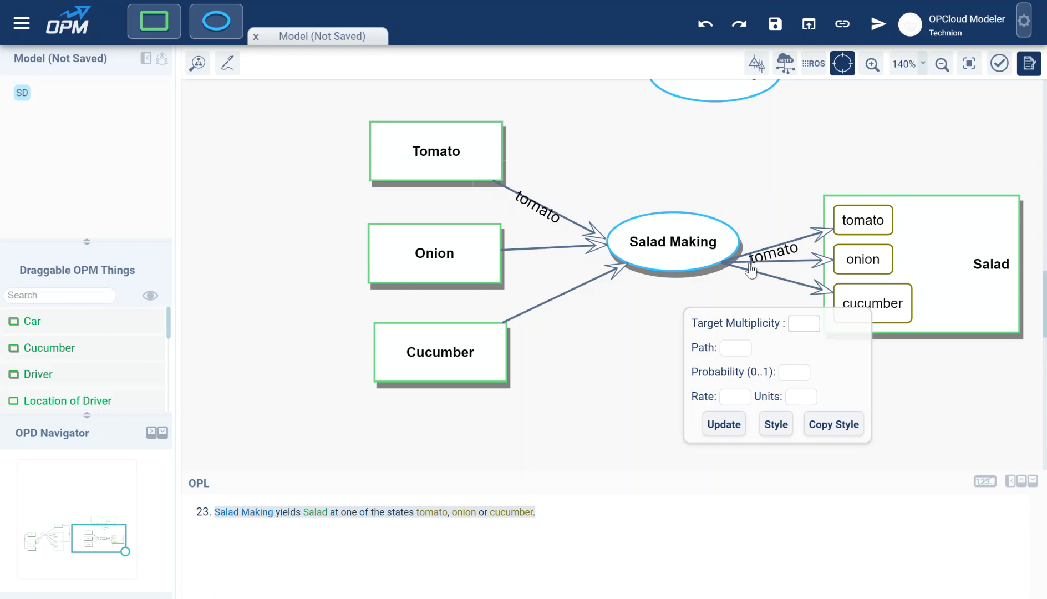
click(754, 262)
click(750, 262)
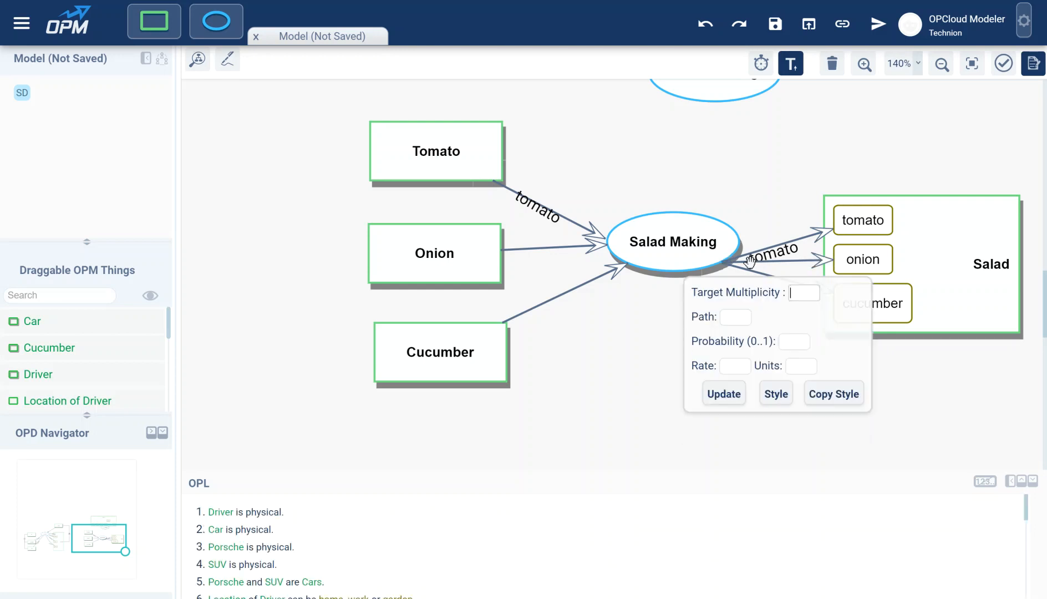
click(750, 261)
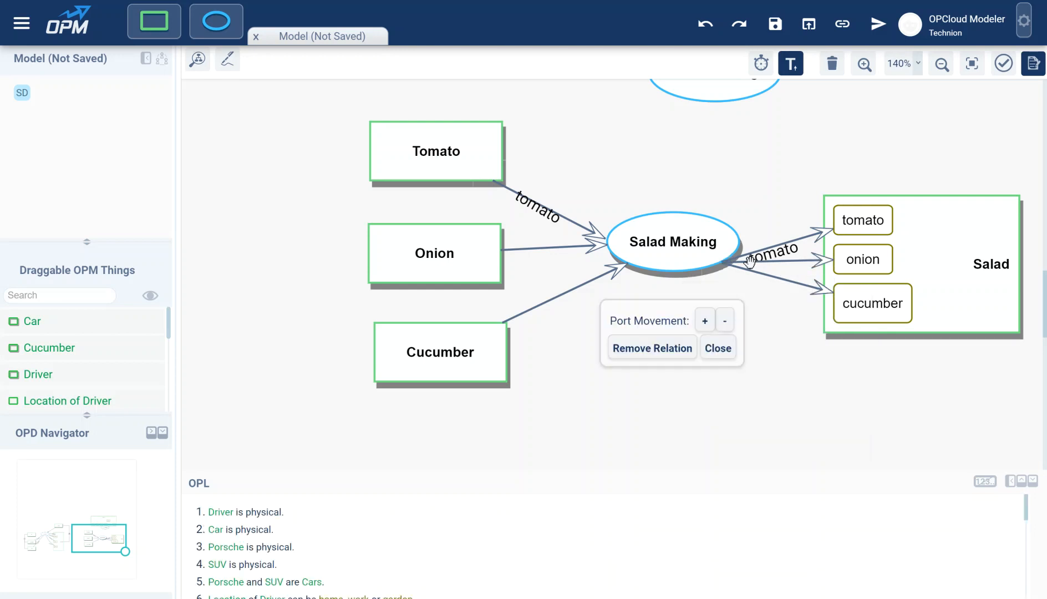
click(705, 321)
click(724, 322)
click(724, 326)
click(724, 326)
click(724, 326)
click(725, 326)
click(725, 326)
click(724, 326)
click(725, 326)
click(725, 326)
click(722, 322)
click(723, 322)
click(708, 321)
click(708, 321)
click(708, 321)
click(708, 320)
click(708, 321)
click(708, 321)
click(706, 321)
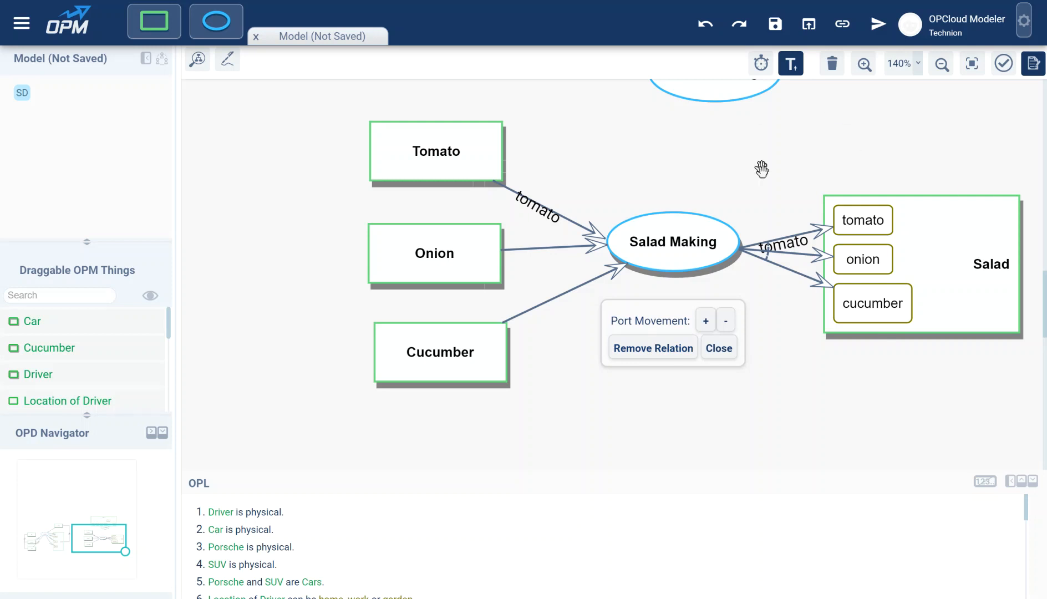
Step: Delete Object 11 together with its states
drag(772, 165, 763, 258)
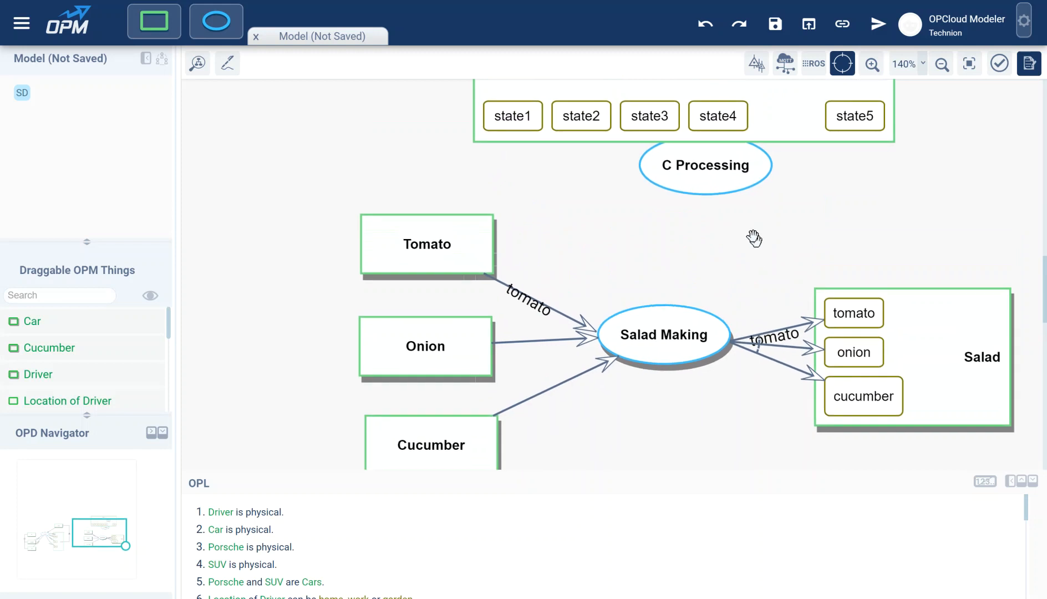
drag(704, 167, 686, 212)
drag(799, 206, 799, 275)
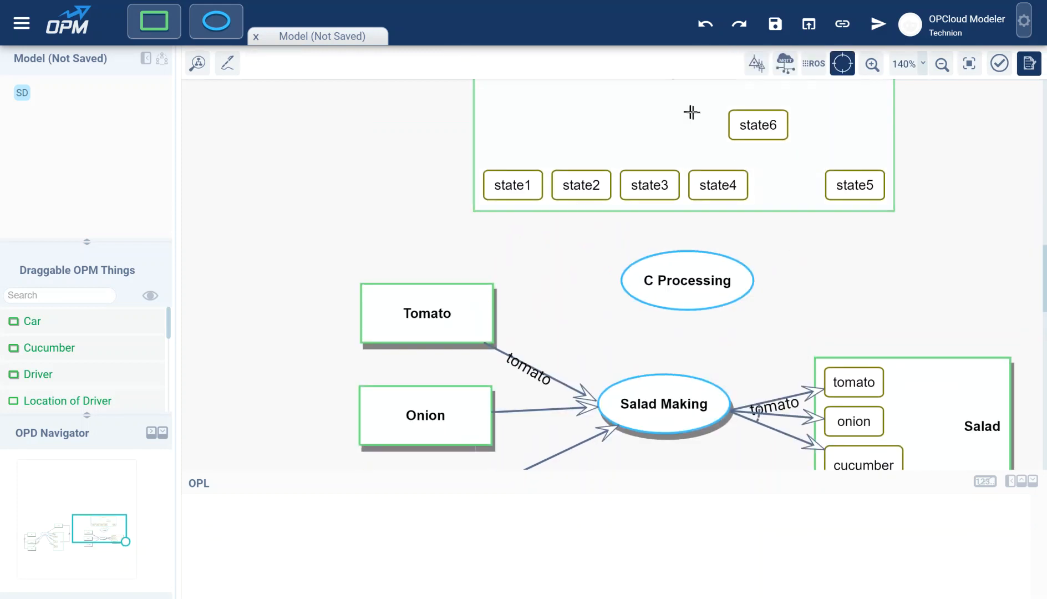
drag(406, 129, 394, 243)
click(666, 182)
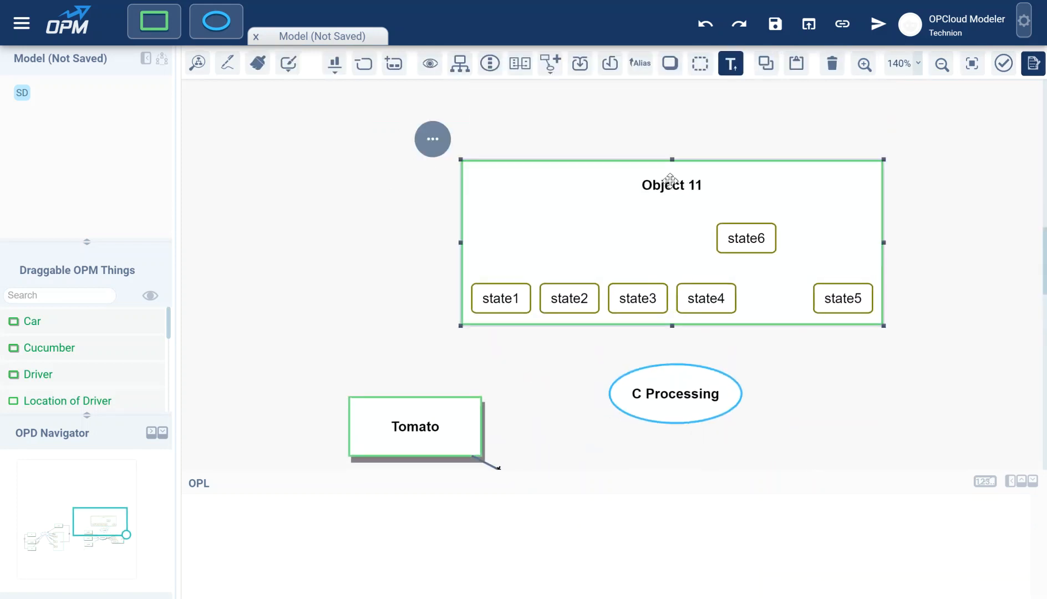
key(Delete)
Step: Rename C Processing to Salad Making Preparing and move it slightly higher
drag(762, 296, 746, 151)
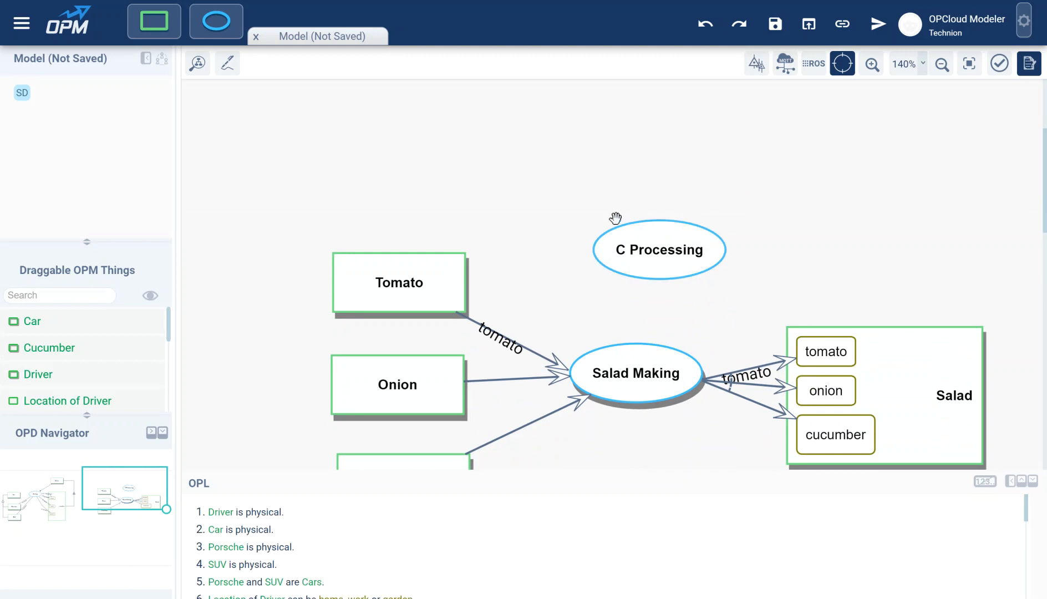
click(657, 248)
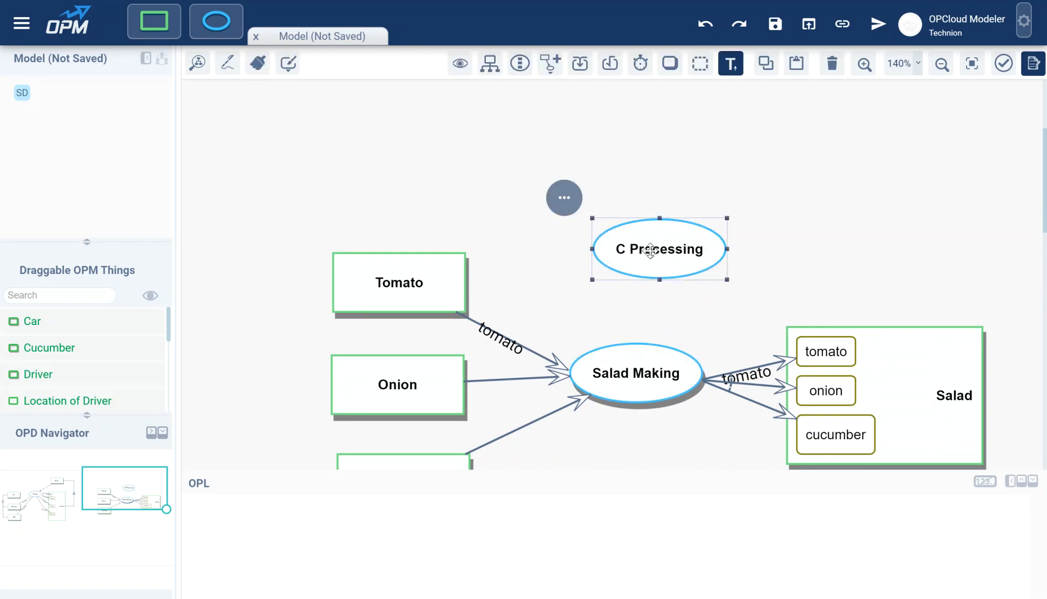
double_click(650, 250)
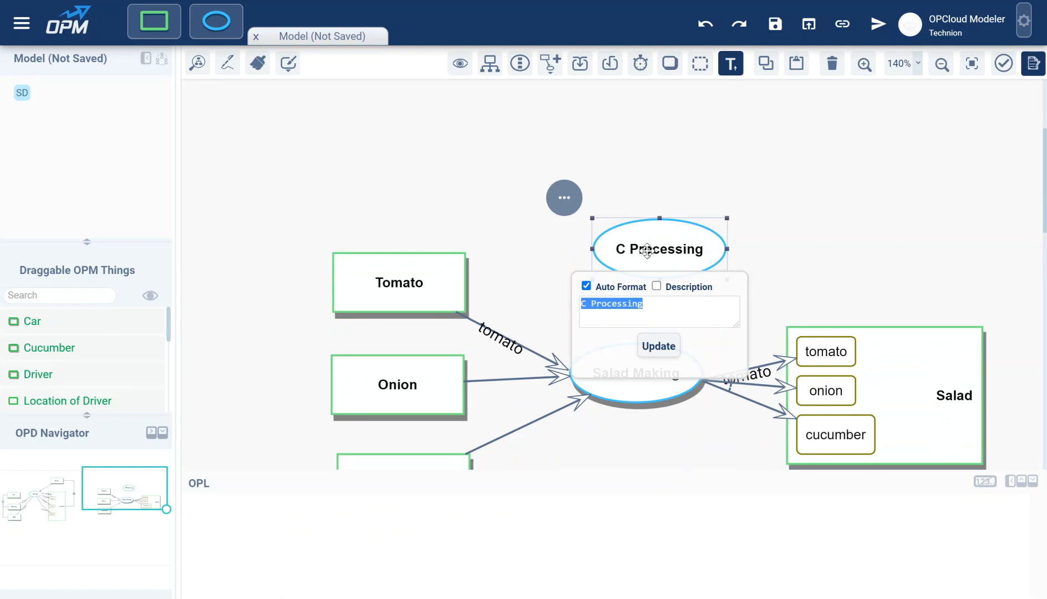
text(Pre)
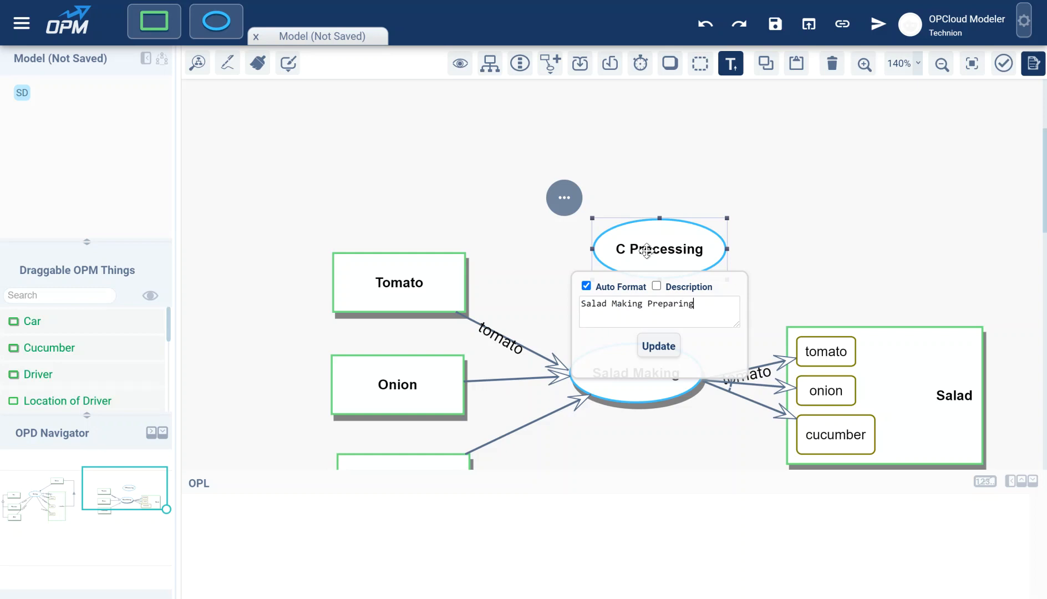
click(658, 345)
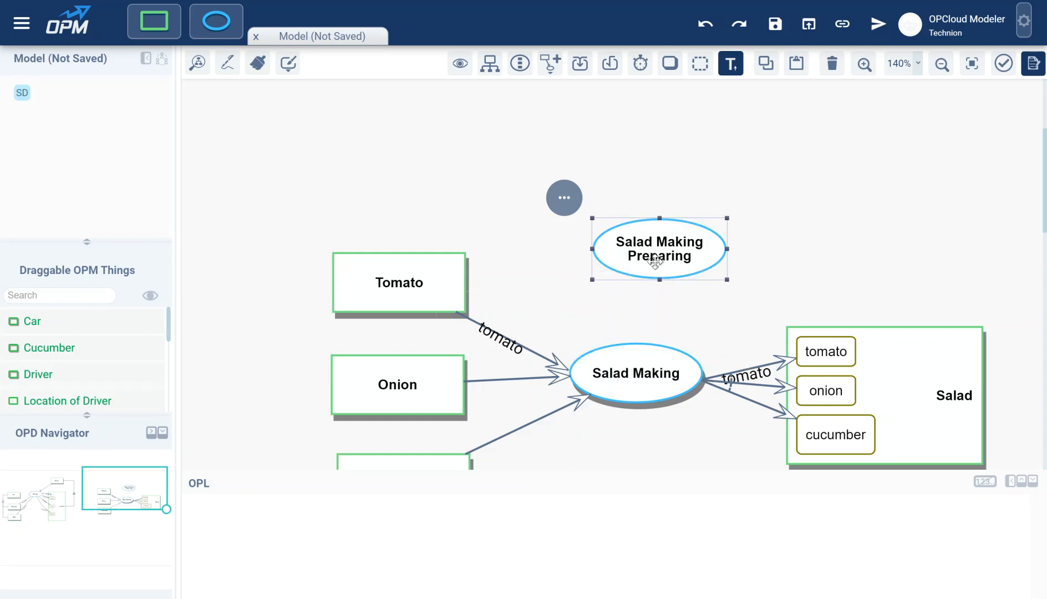
drag(655, 262, 654, 237)
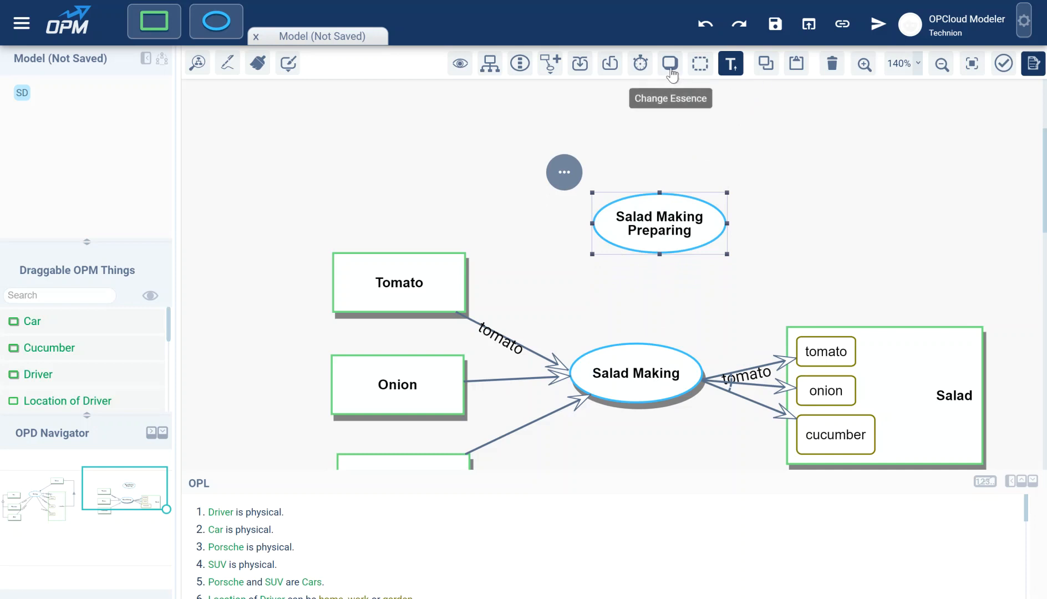
Step: Make Salad Making Preparing physical and draw an invocation link from it to Salad Making
click(671, 64)
click(772, 252)
drag(654, 252, 626, 370)
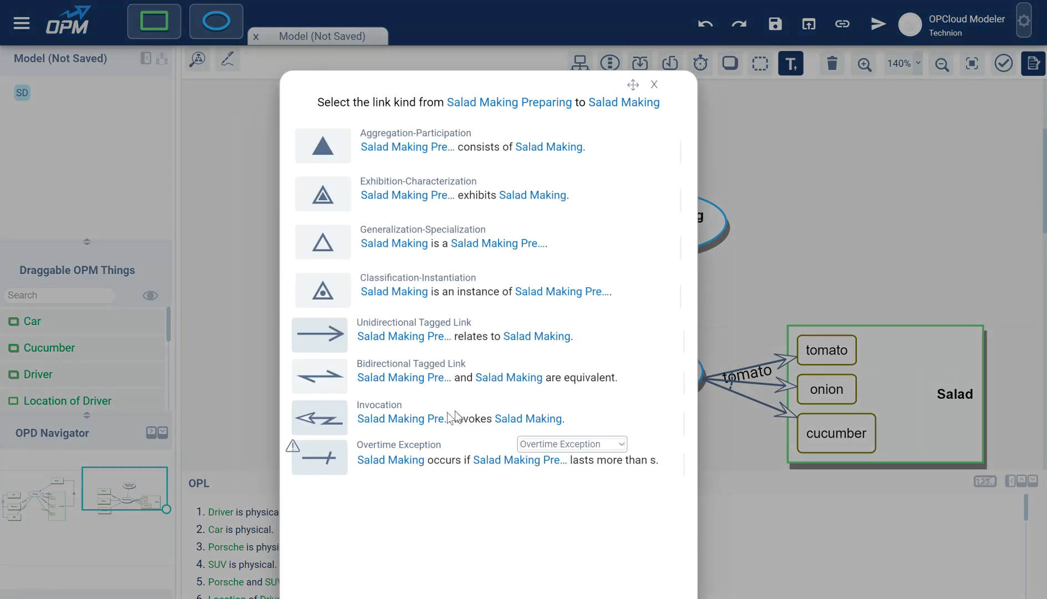
click(410, 419)
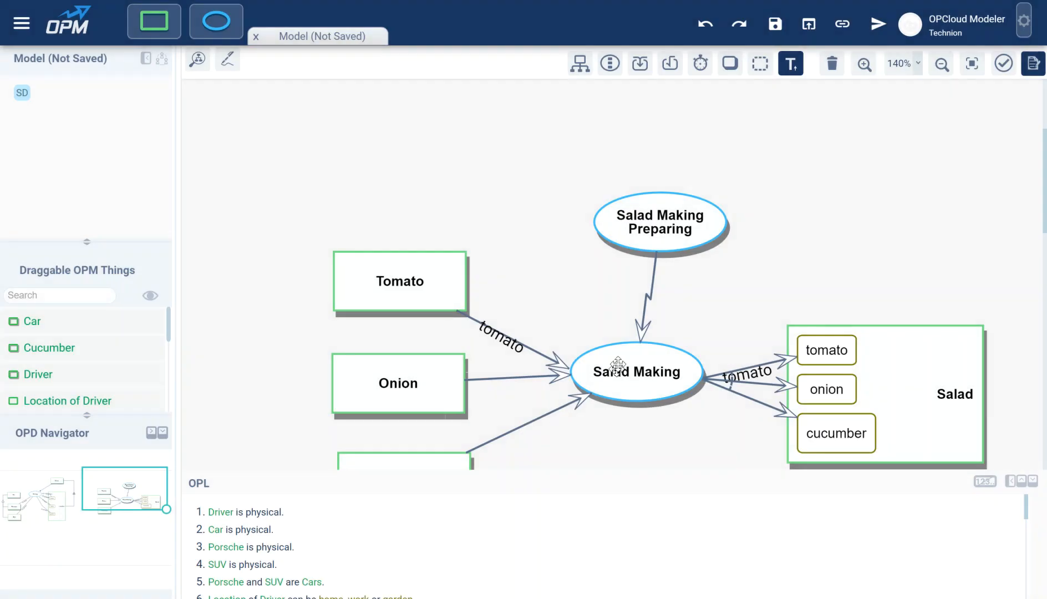
Step: Delete the invocation link to Salad Making and move Salad Making Preparing up
click(650, 296)
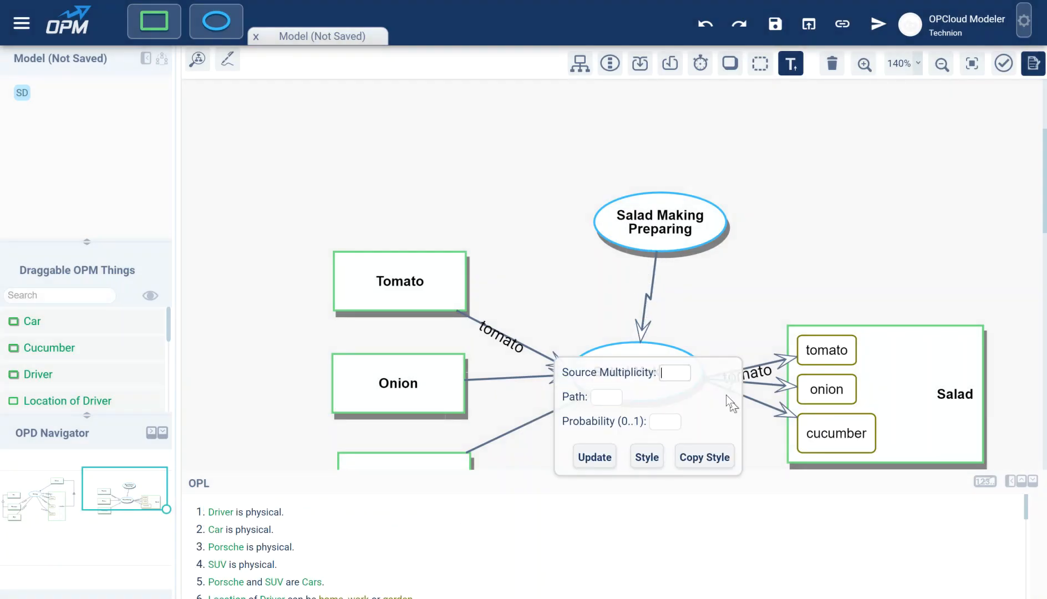
click(715, 291)
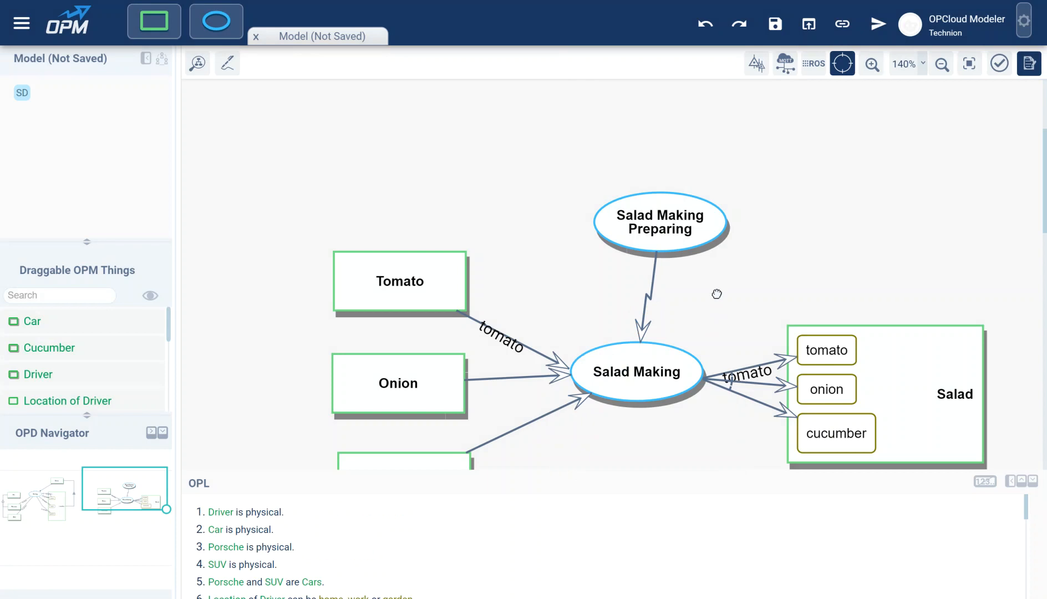
click(660, 222)
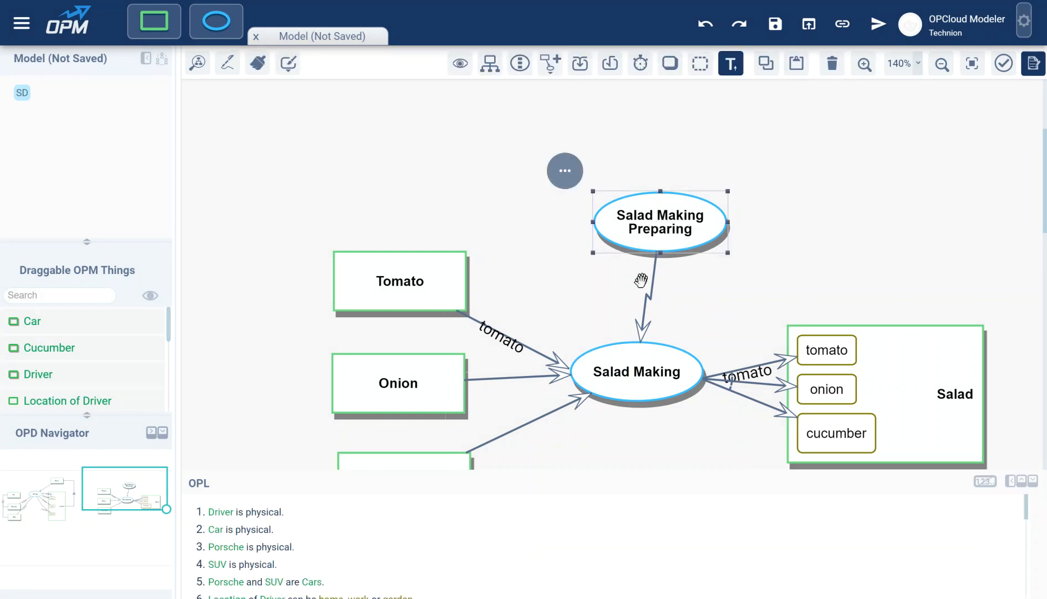
click(643, 324)
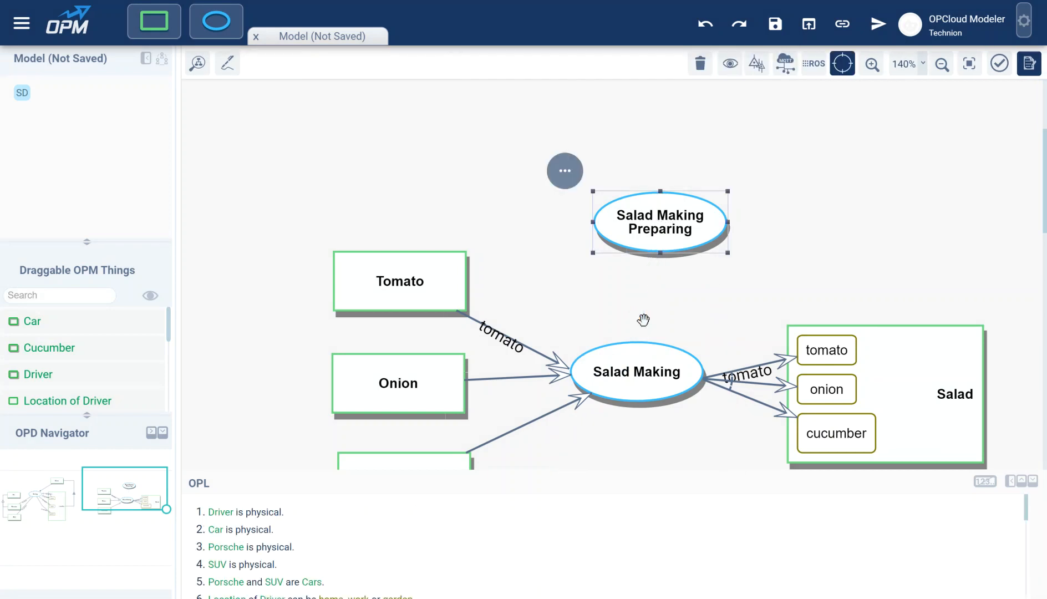
drag(660, 225, 675, 181)
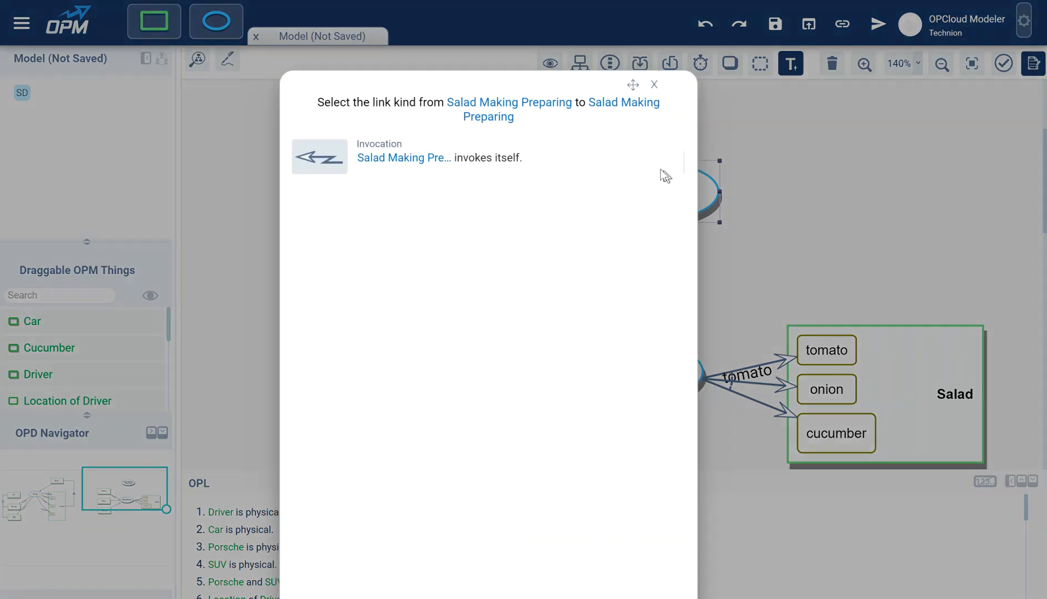
Step: Add a self-invocation on Salad Making Preparing with a 5-second nominal duration
click(386, 161)
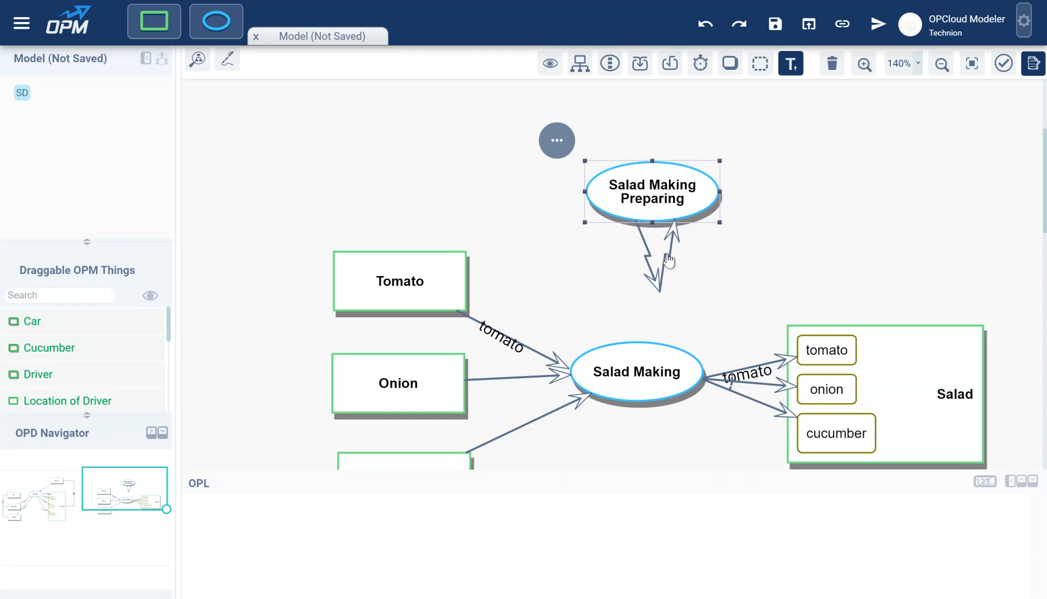
click(669, 260)
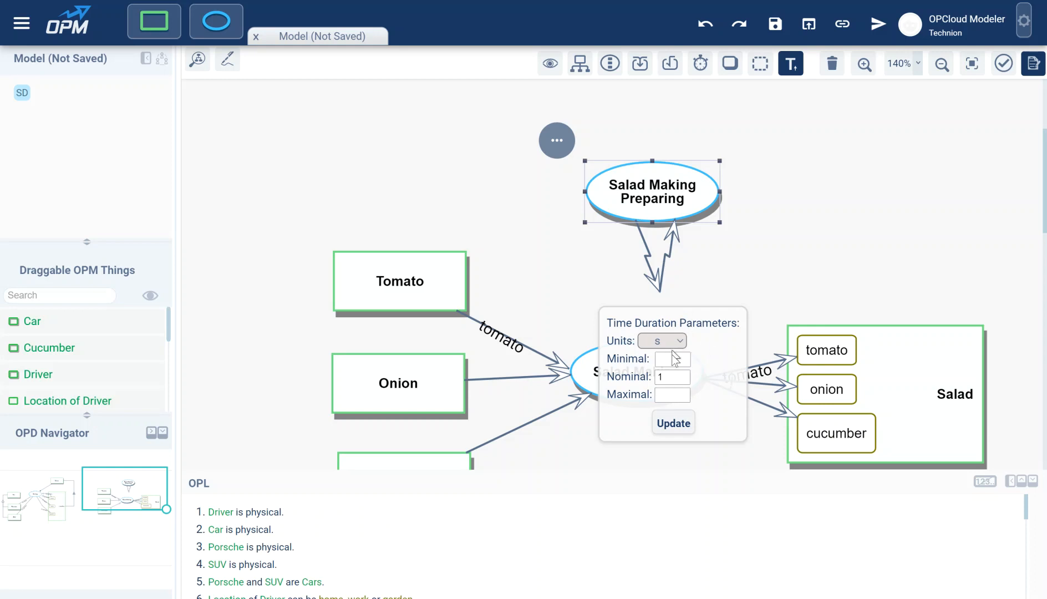
click(677, 380)
text(5)
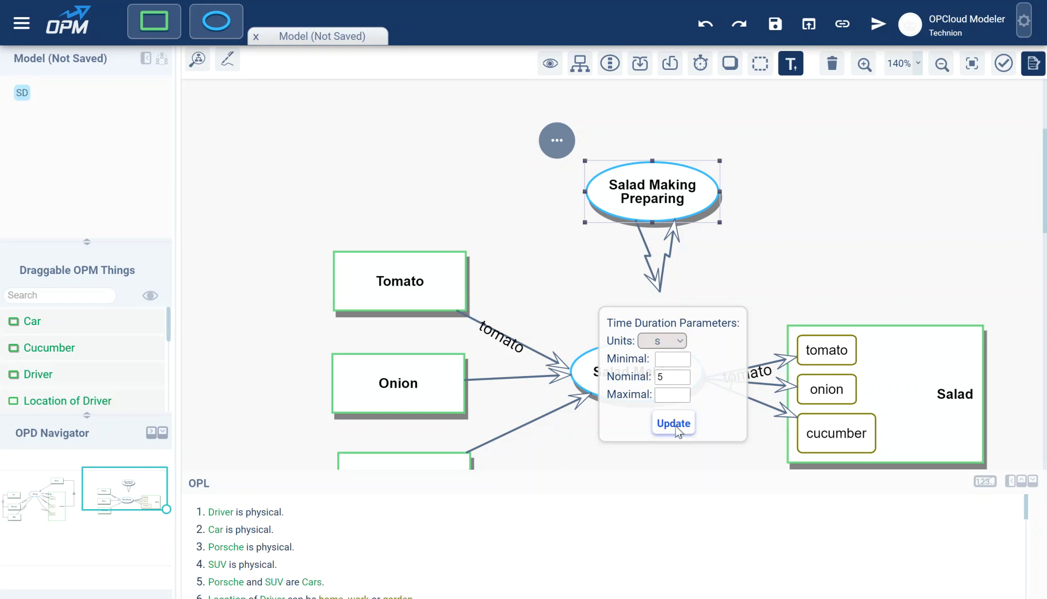
click(677, 424)
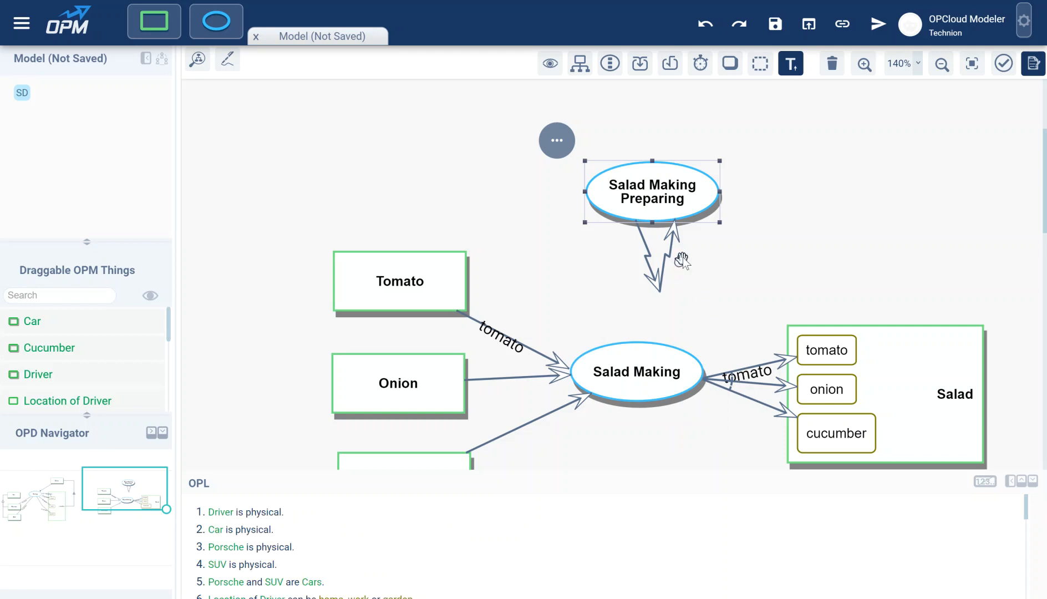
Step: Delete the accidental Note 1 comment note from the canvas
click(678, 263)
double_click(677, 262)
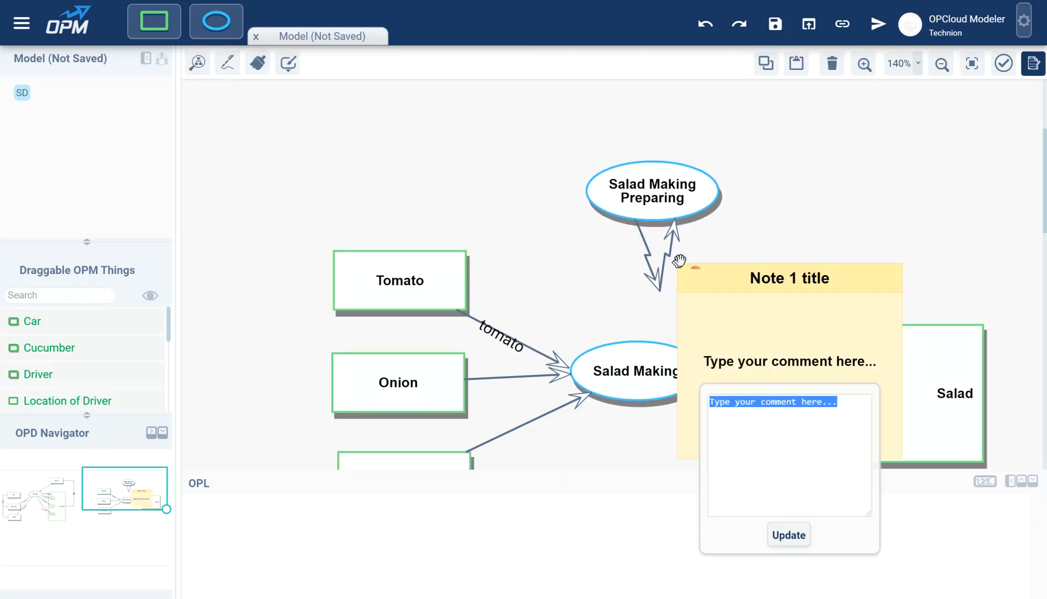
click(690, 279)
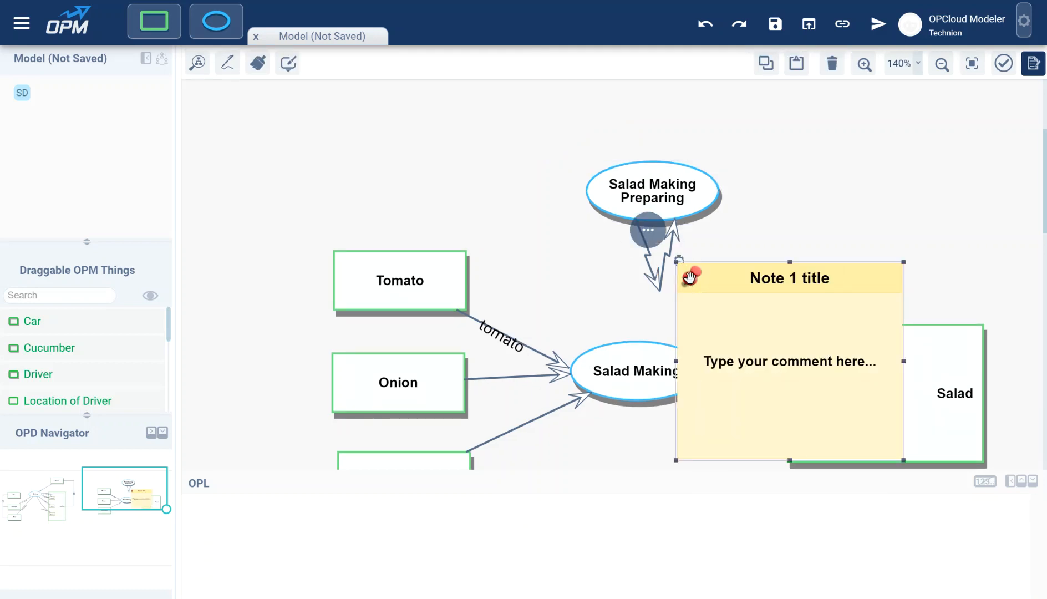
click(691, 275)
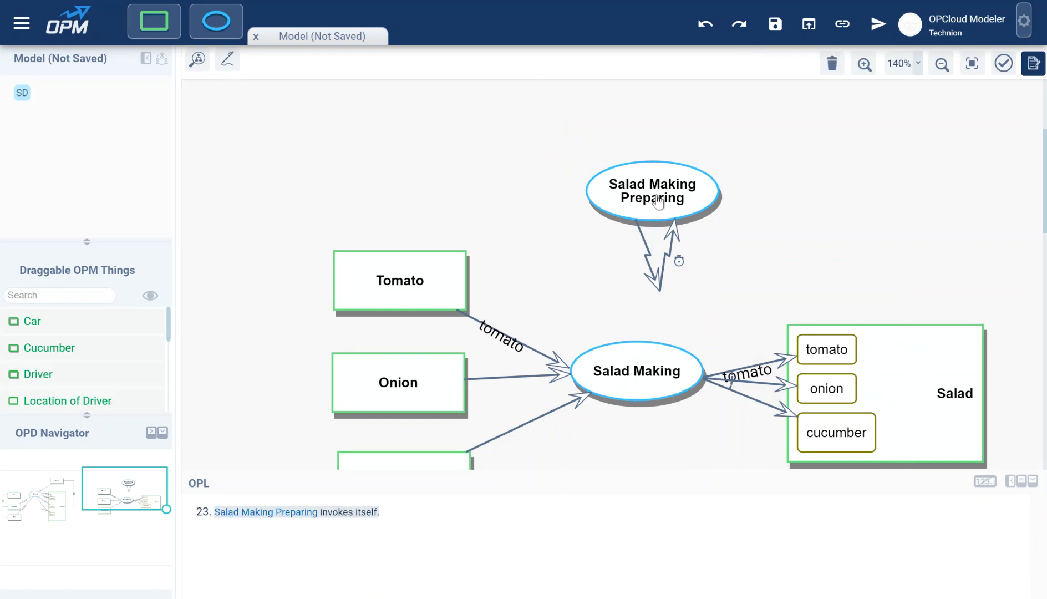
Step: Move Salad Making Preparing higher and insert a Waiting process into its self-invocation
drag(656, 195, 656, 149)
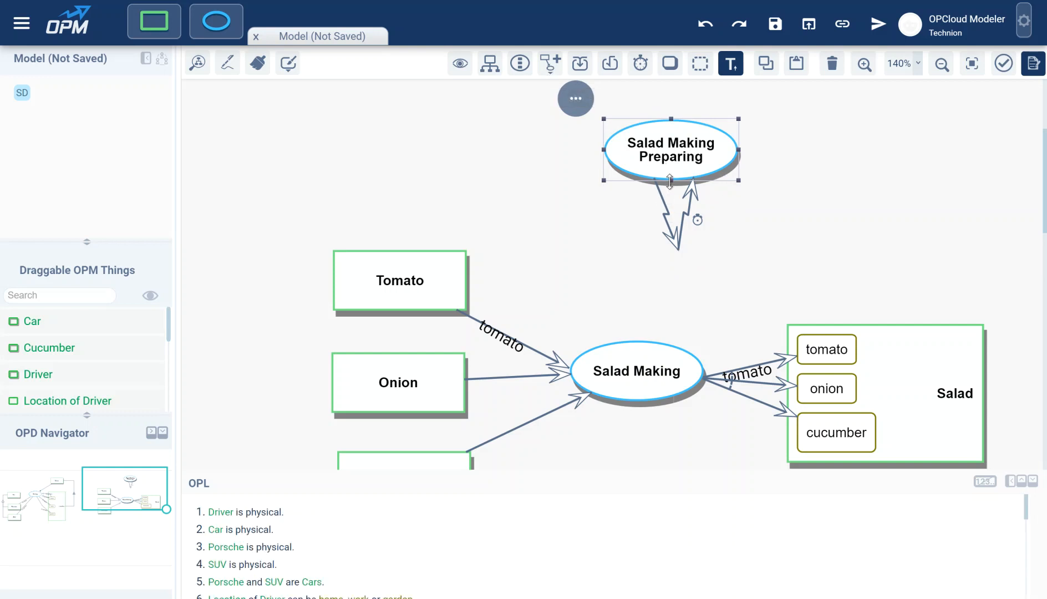
click(551, 67)
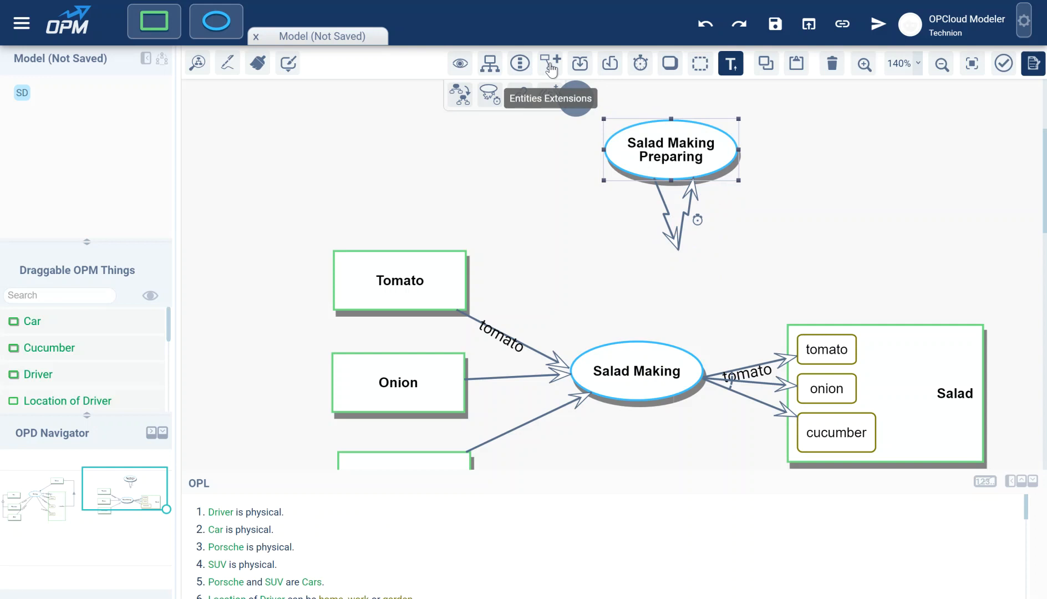
click(495, 105)
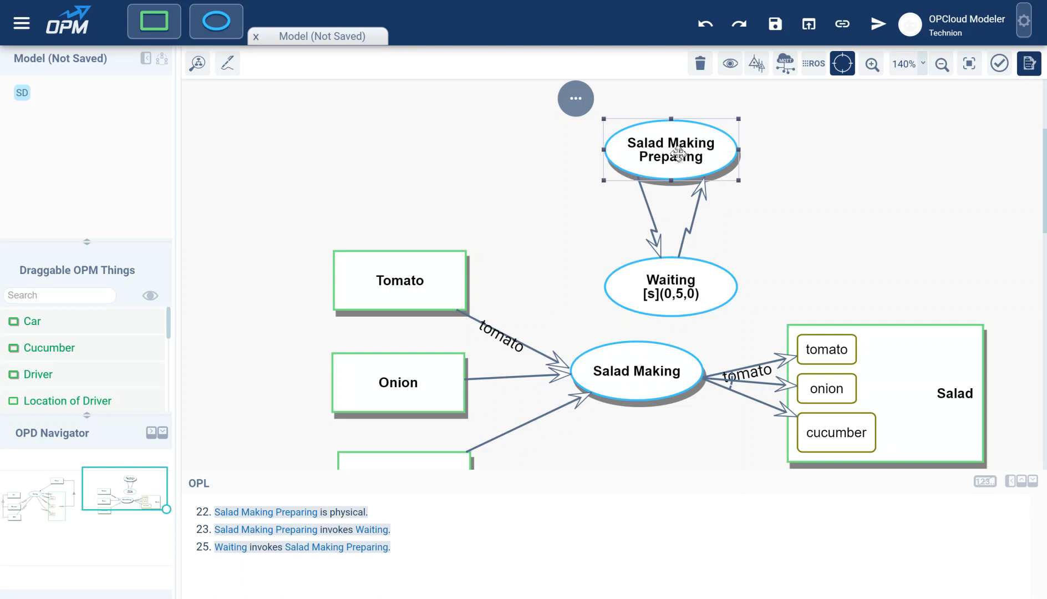
Step: Remove the Waiting process and pan across Driver, Location and back to Salad Making
click(666, 144)
click(550, 65)
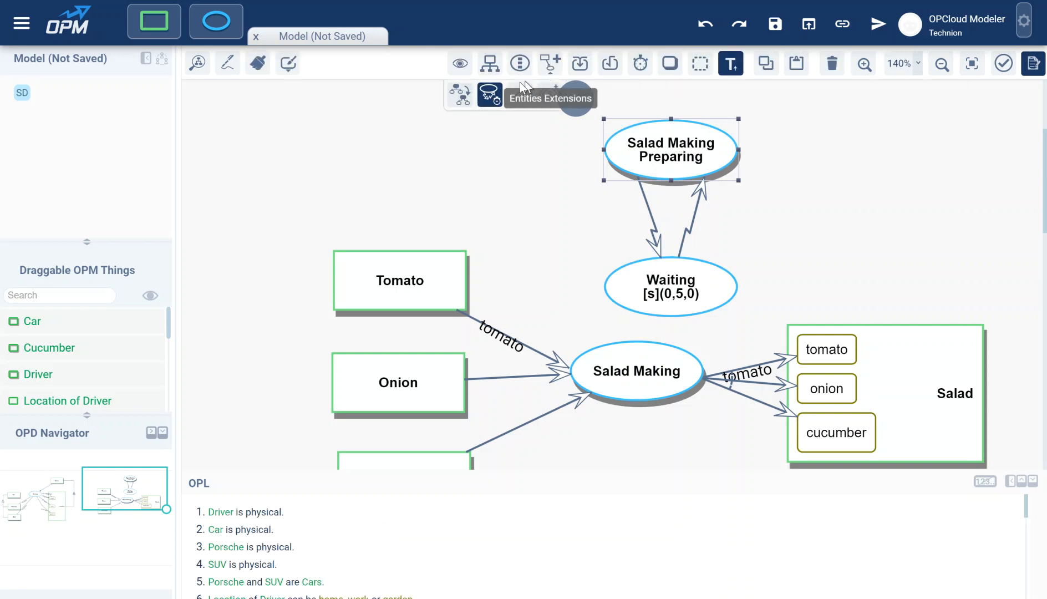
click(490, 96)
drag(568, 238, 799, 243)
drag(442, 305, 868, 261)
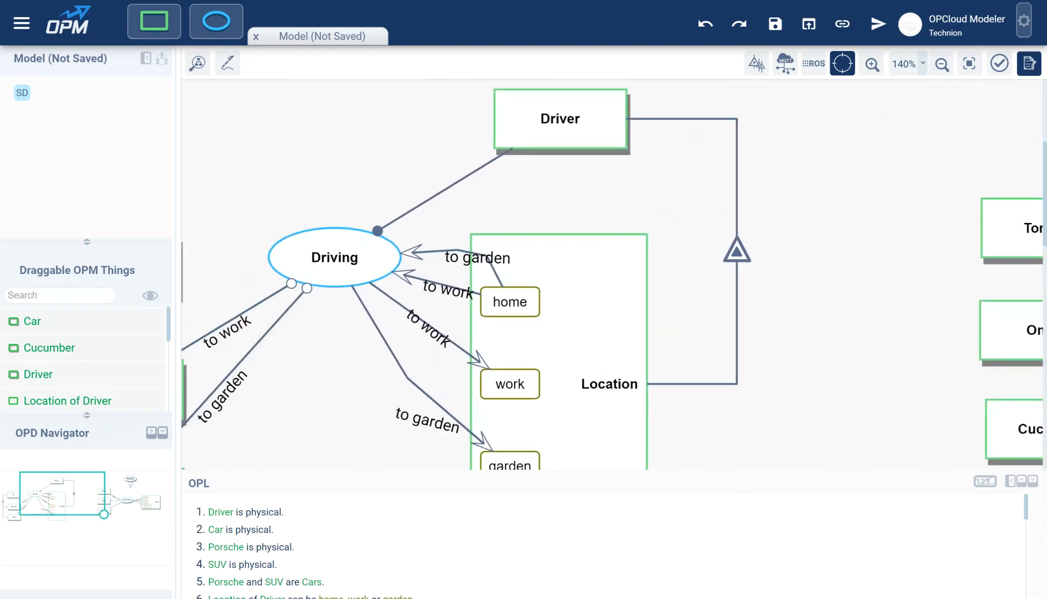
drag(884, 173, 244, 317)
Step: In-zoom Salad Making Preparing into E, F and G Processing subprocesses
click(691, 247)
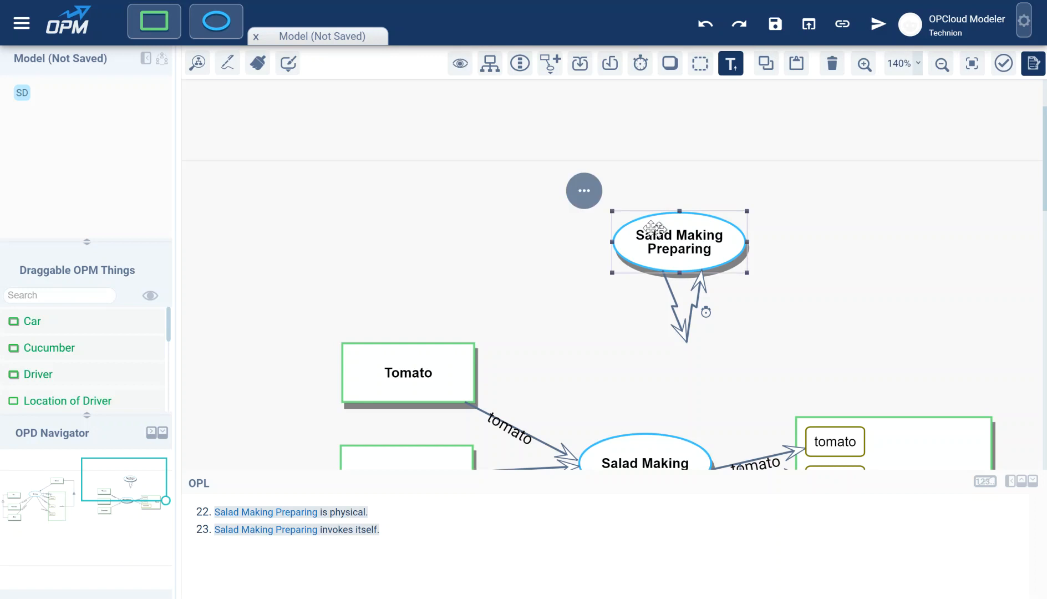
click(584, 194)
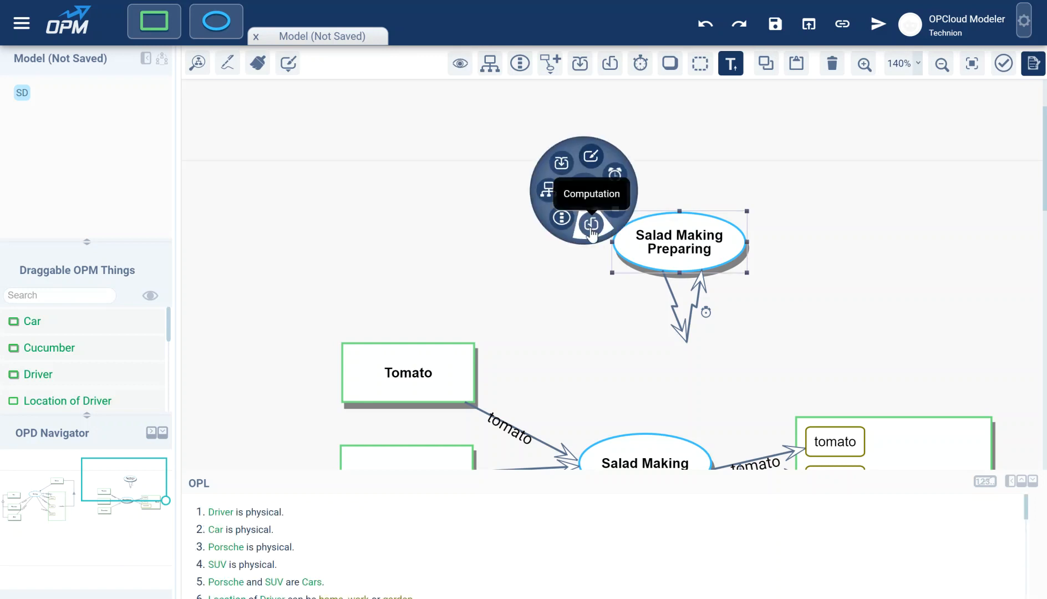
click(561, 217)
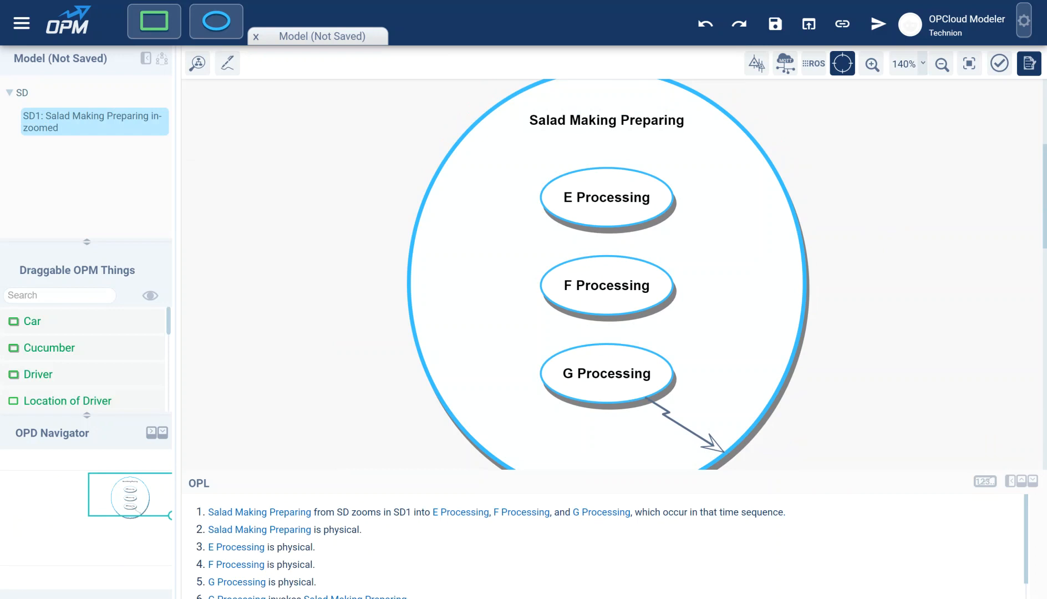
Step: Add a Waiting process after G Processing, then remove it again
click(618, 127)
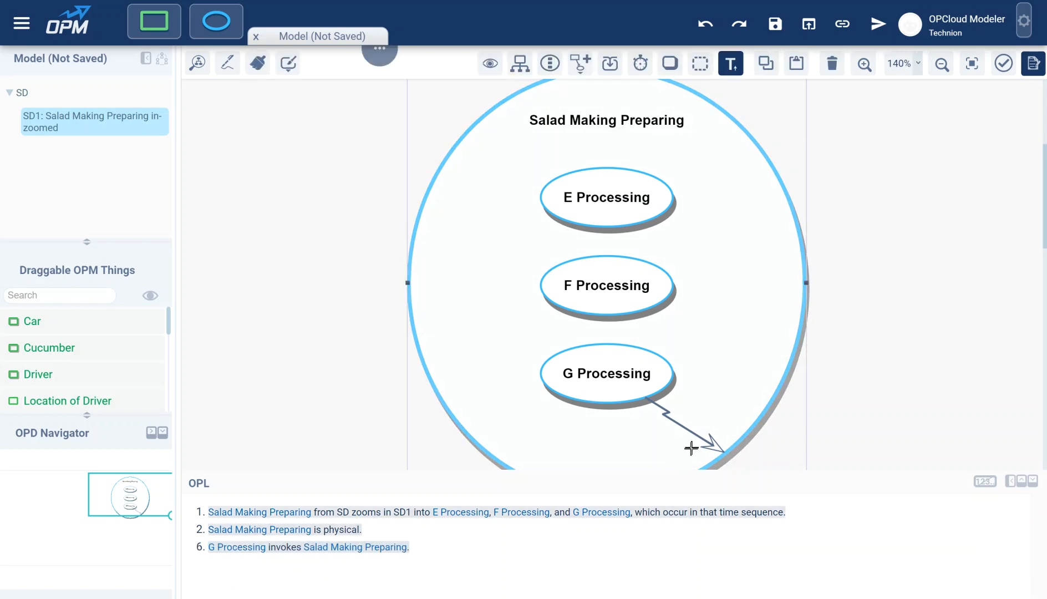
click(584, 72)
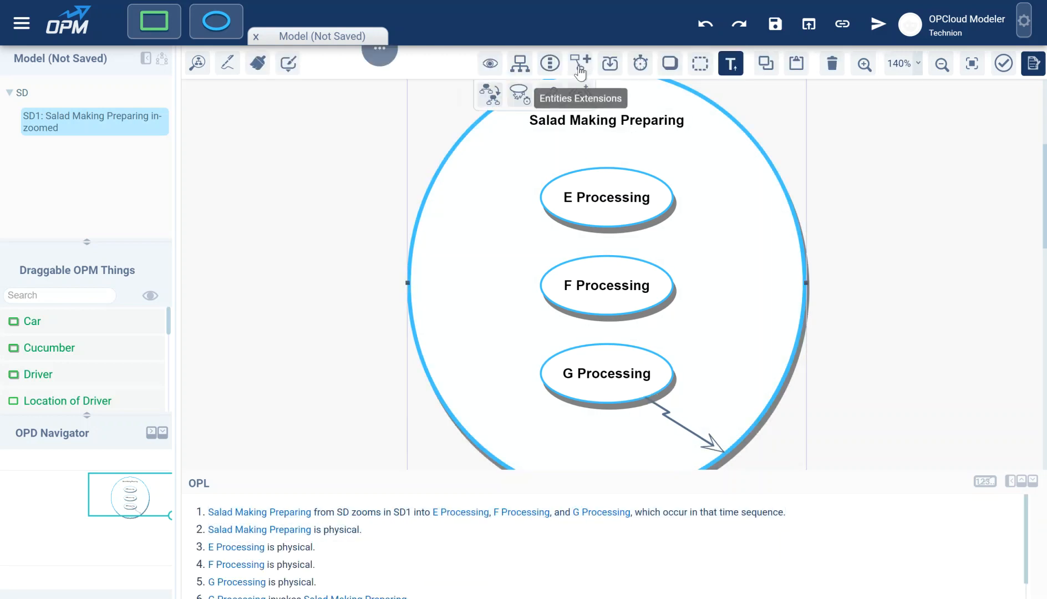
click(520, 102)
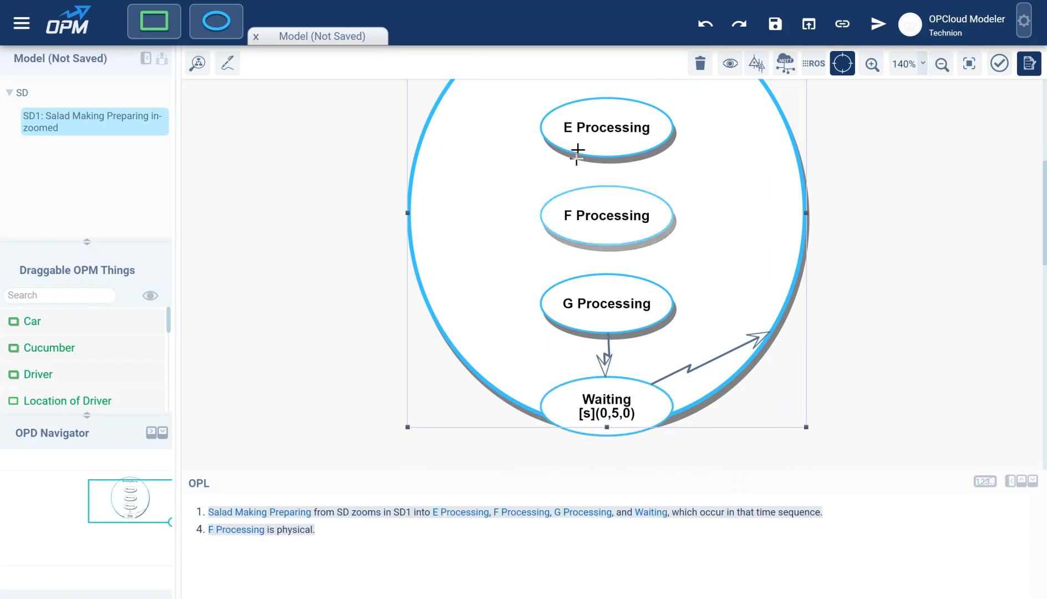
scroll(815, 227, up, 4)
click(635, 262)
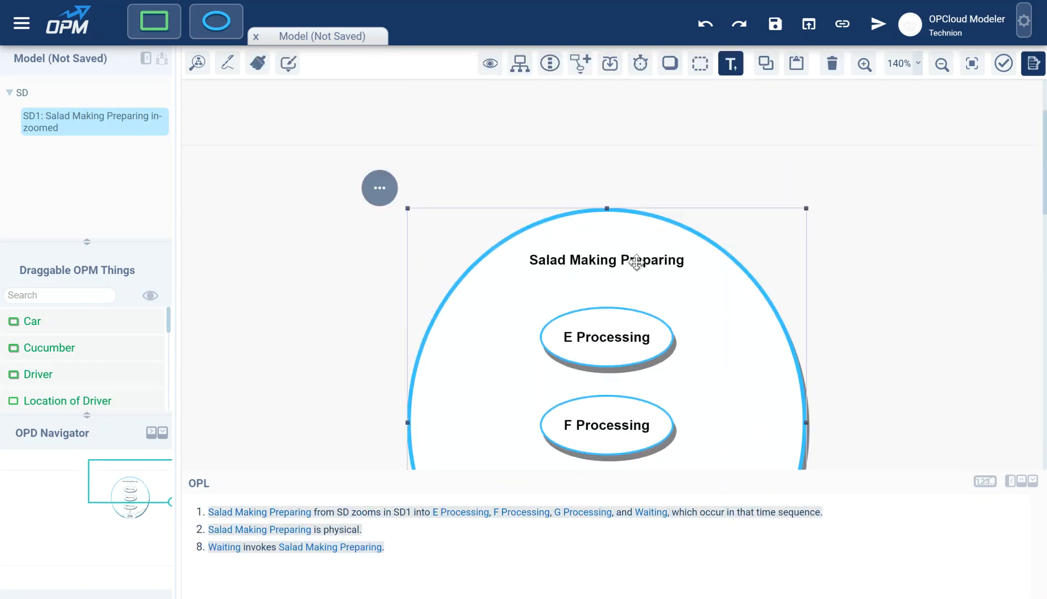
click(580, 73)
click(519, 94)
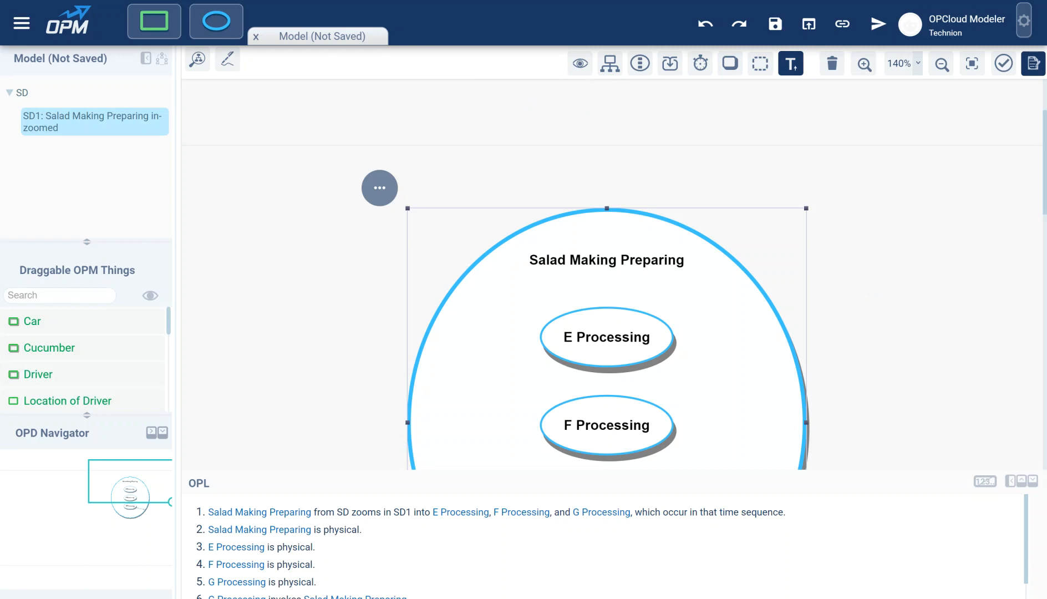
Step: Place Object 12 beside Salad Making Preparing as its instrument
drag(855, 259, 936, 122)
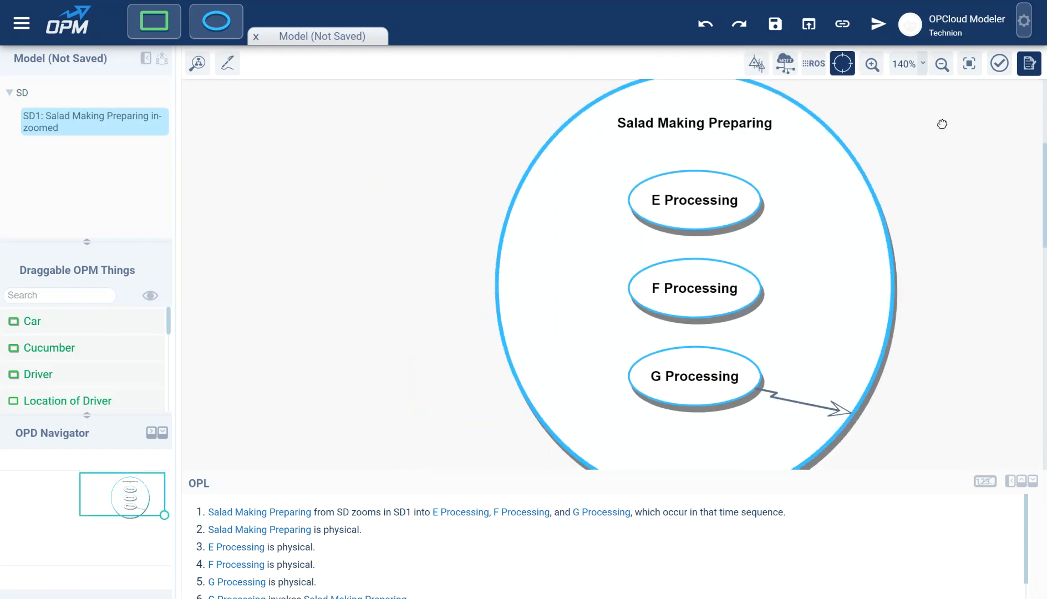
drag(929, 210, 824, 297)
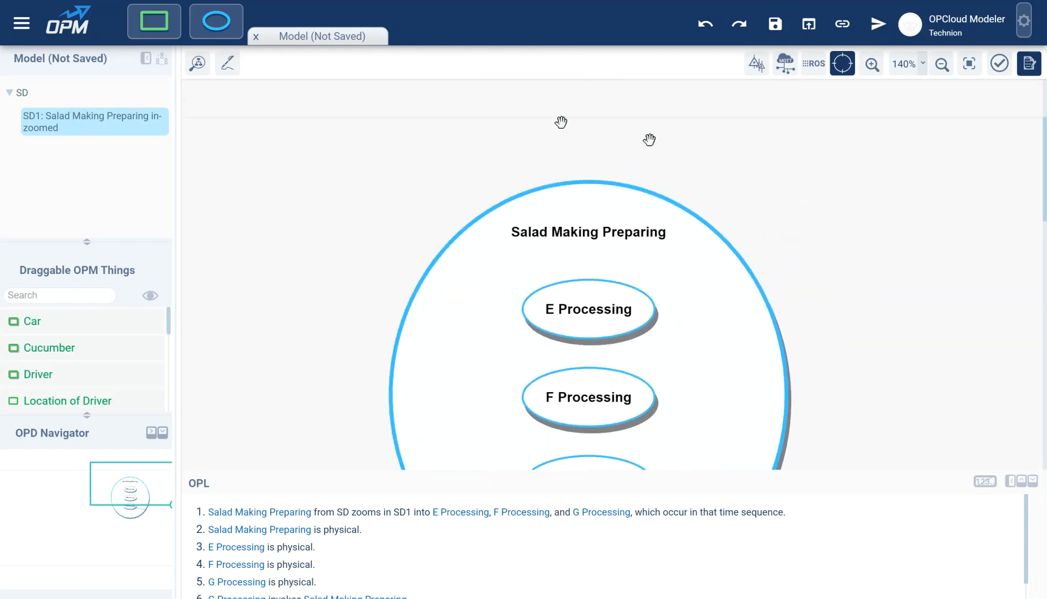
drag(144, 29, 435, 292)
click(435, 161)
click(331, 193)
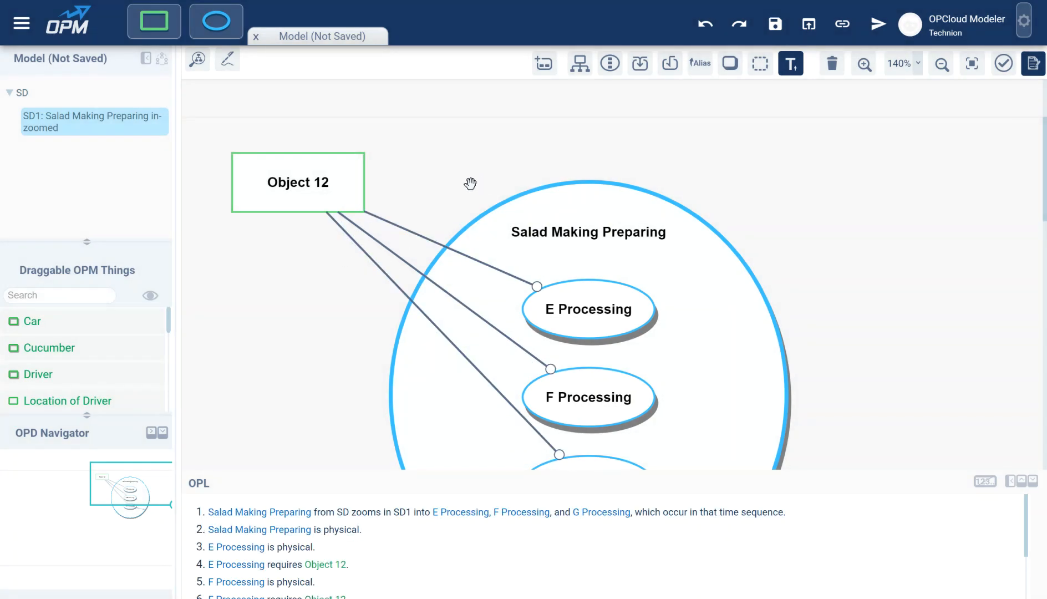
Step: Split the link into per-subprocess links and redraw Object 12's instrument link to G Processing
drag(469, 185, 510, 70)
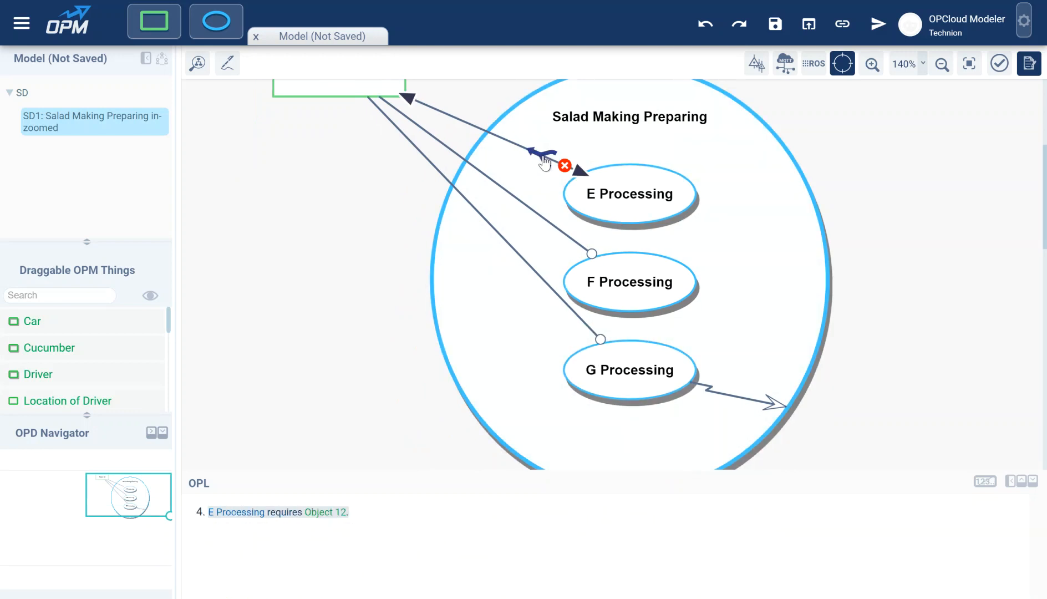
key(ctrl+z)
click(408, 127)
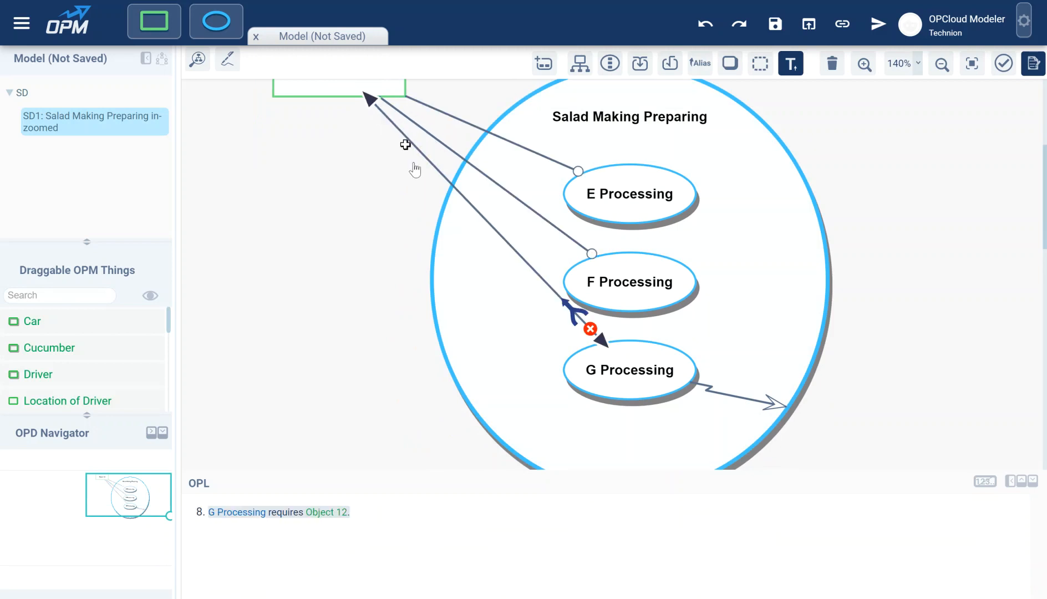
click(590, 329)
click(428, 381)
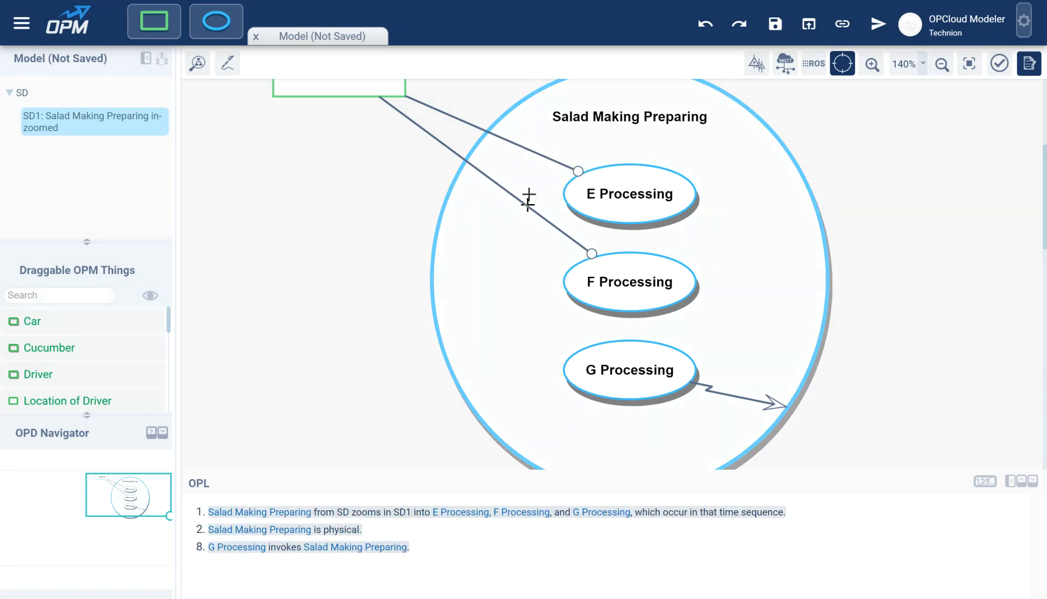
scroll(368, 153, up, 2)
drag(368, 153, 621, 441)
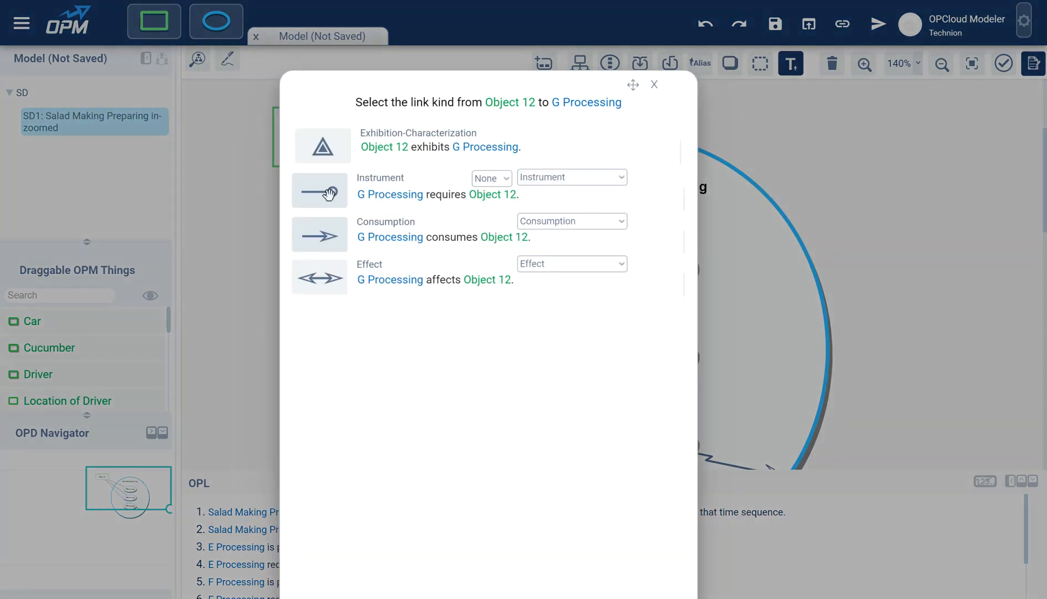
click(328, 193)
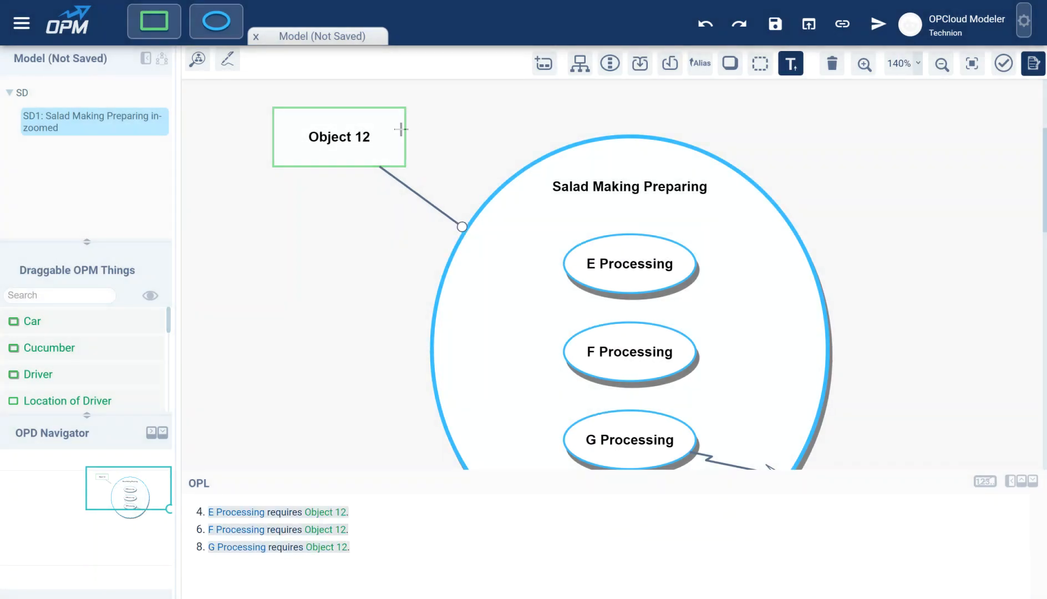